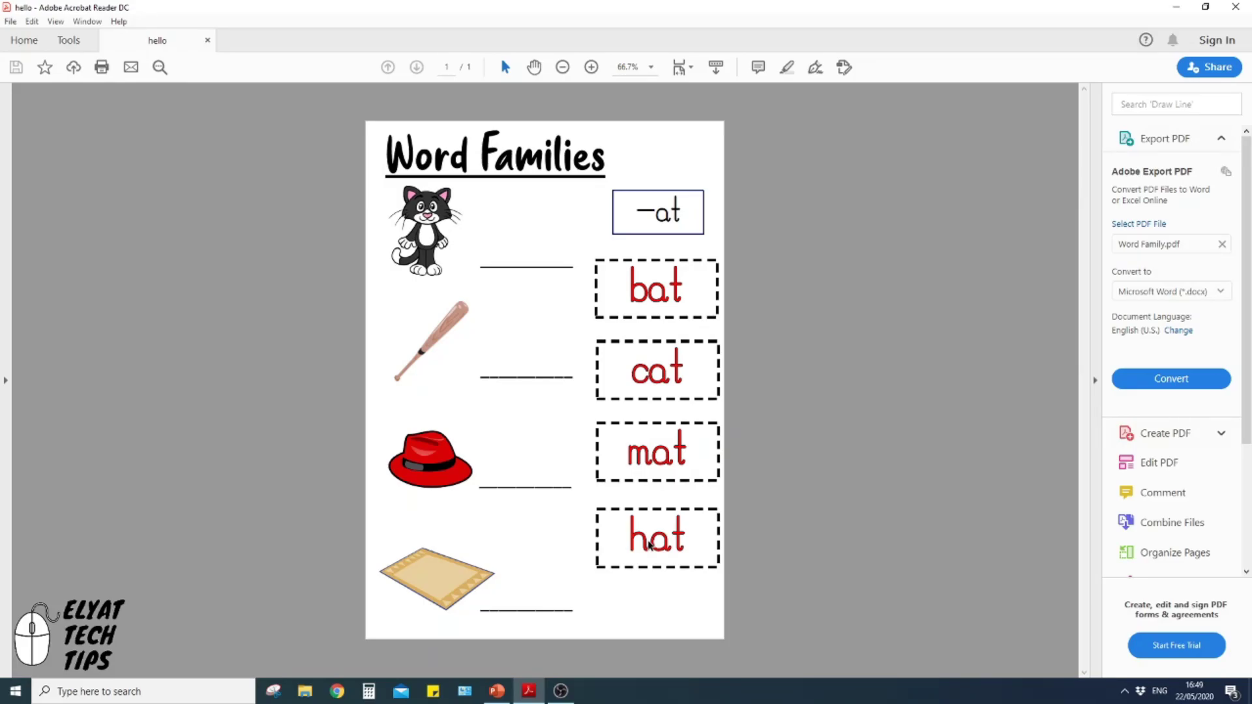
In the new presentation, delete the slide's subtitle and title placeholders.
{"action": "left_click", "coordinate": [497, 691]}
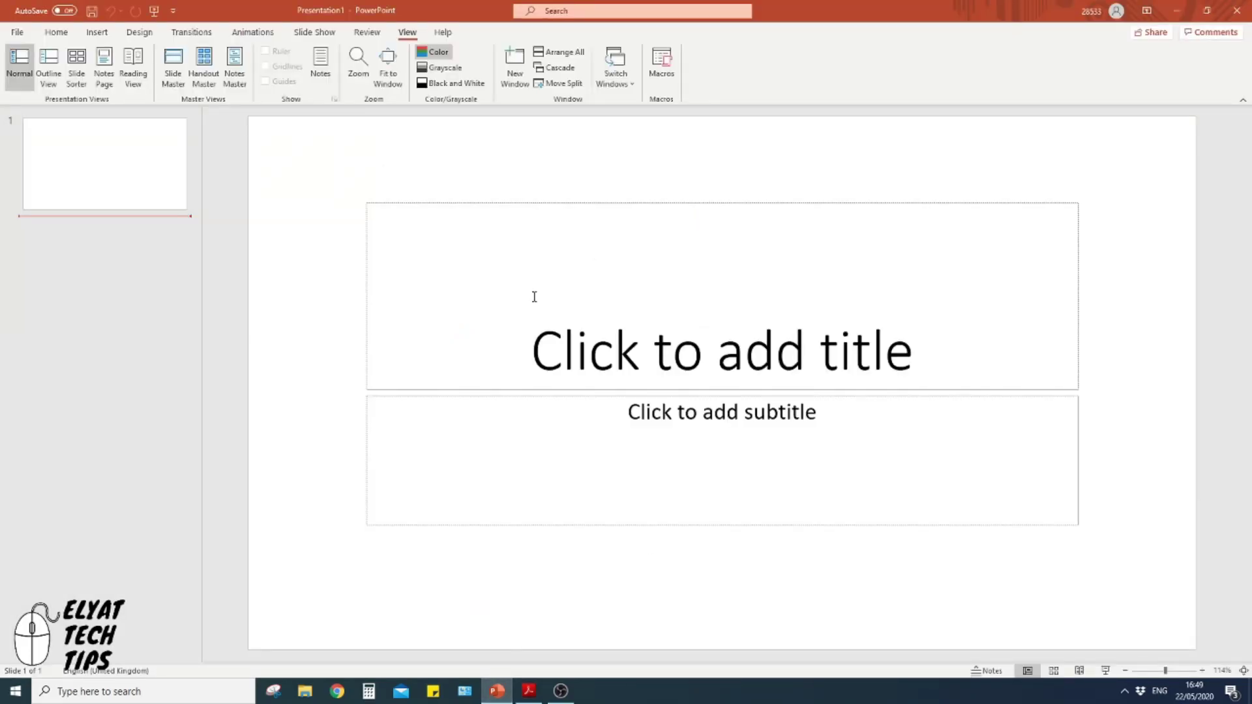
{"action": "left_click", "coordinate": [687, 394]}
{"action": "key", "text": "Delete"}
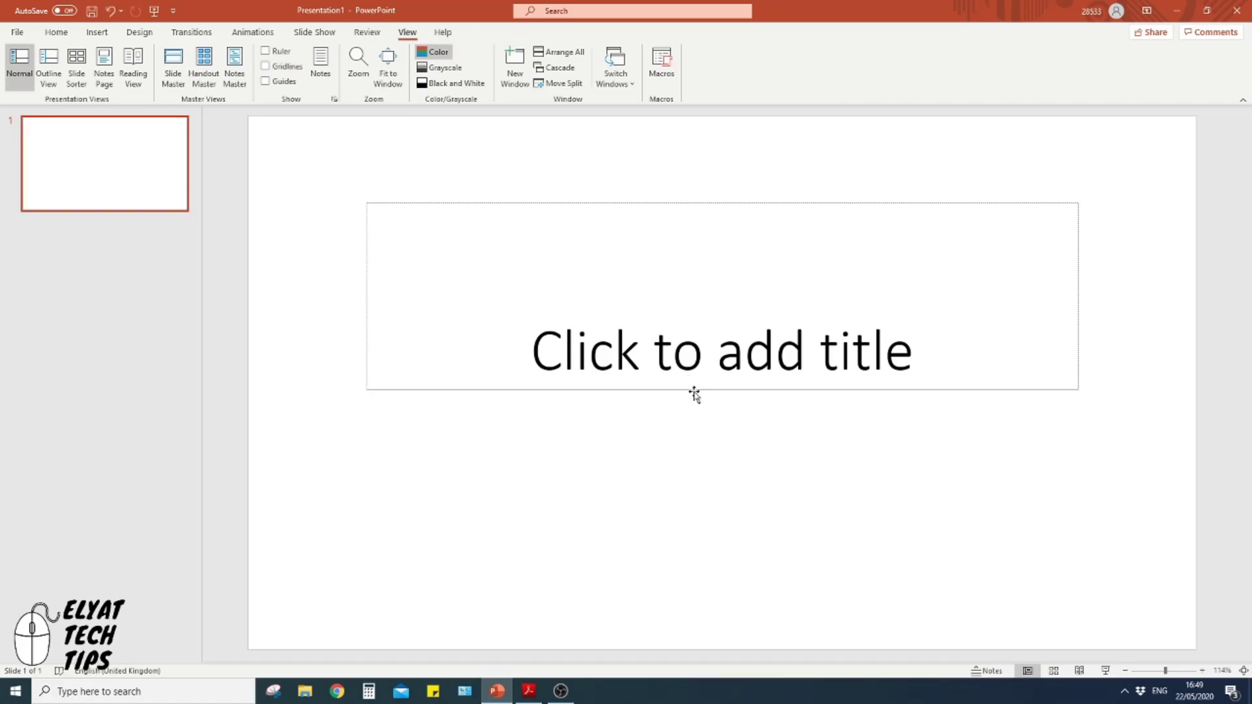
{"action": "left_click", "coordinate": [693, 391]}
{"action": "key", "text": "Delete"}
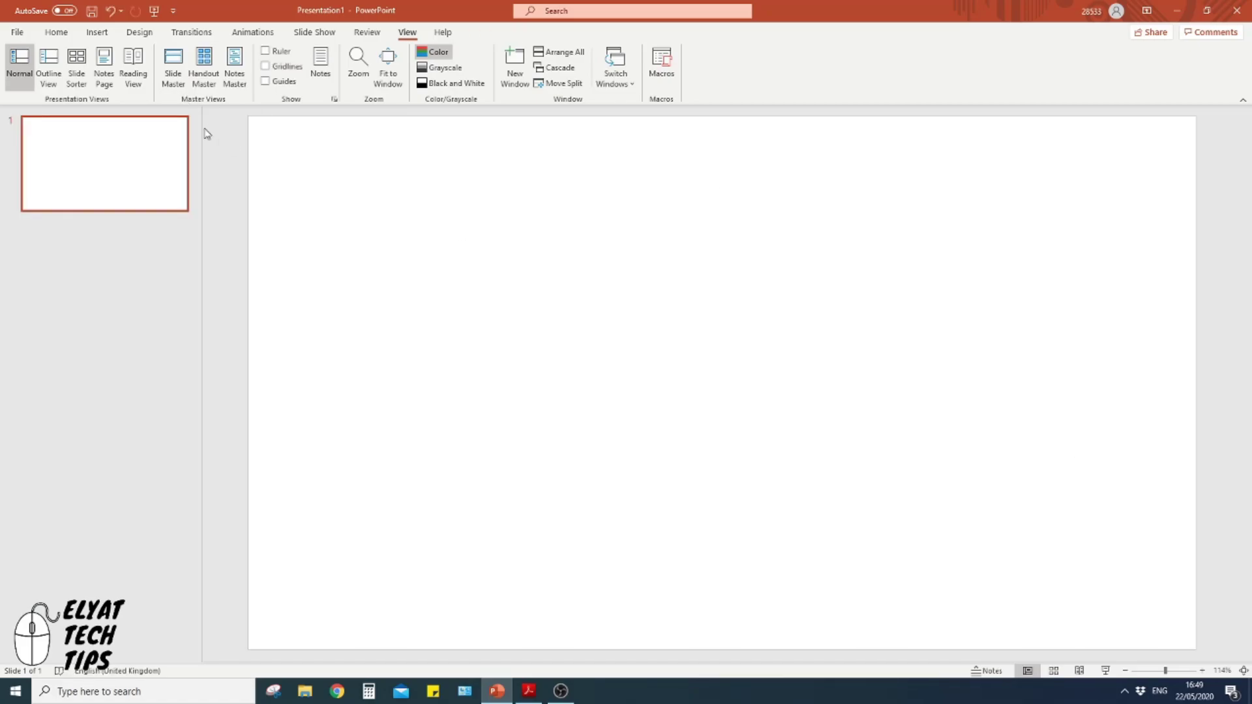
Set the slide size to A4 Paper in portrait orientation, scaling content with Ensure Fit.
{"action": "left_click", "coordinate": [147, 33]}
{"action": "left_click", "coordinate": [1098, 69]}
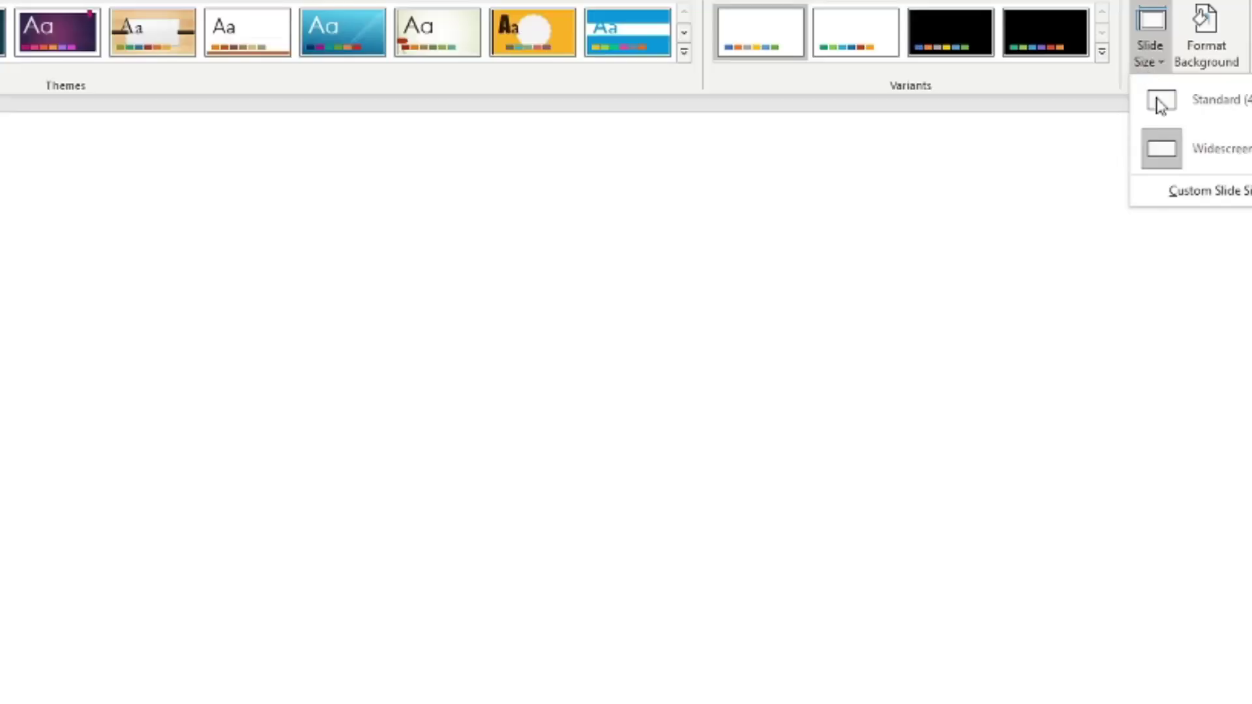
{"action": "left_click", "coordinate": [1122, 161]}
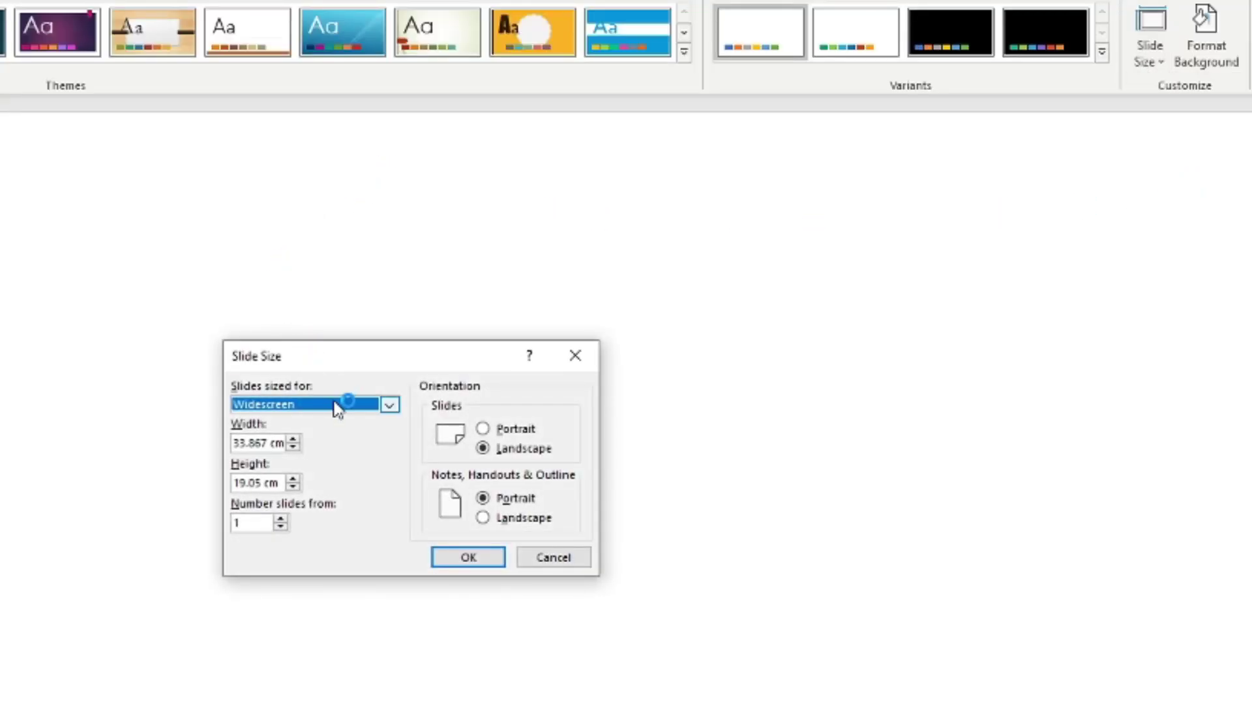
{"action": "left_click", "coordinate": [333, 403]}
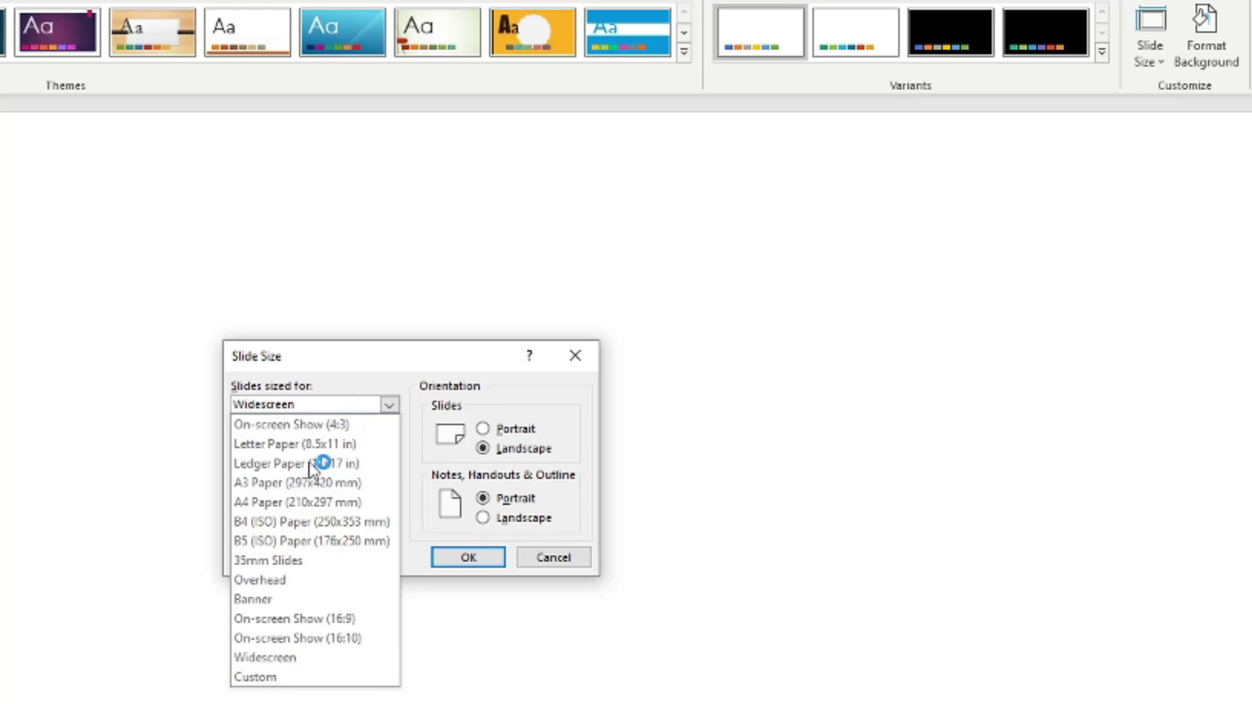
{"action": "left_click", "coordinate": [296, 502]}
{"action": "left_click", "coordinate": [482, 428]}
{"action": "left_click", "coordinate": [482, 557]}
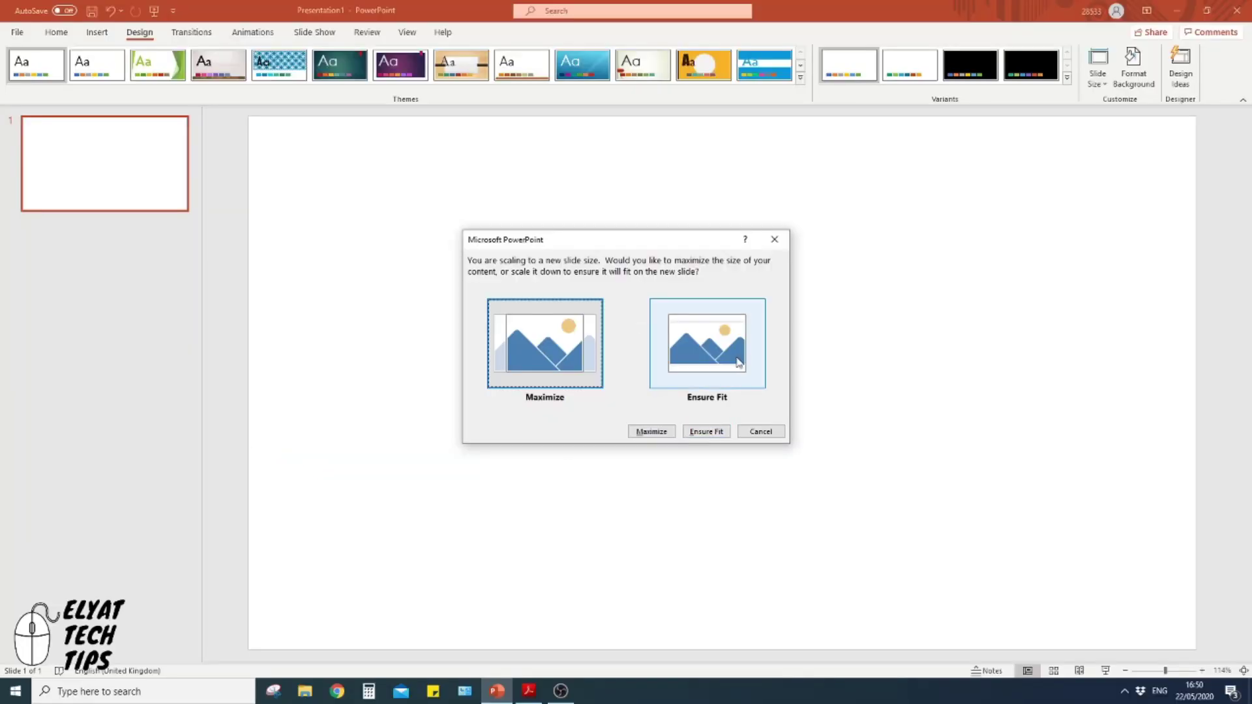
{"action": "left_click", "coordinate": [550, 473]}
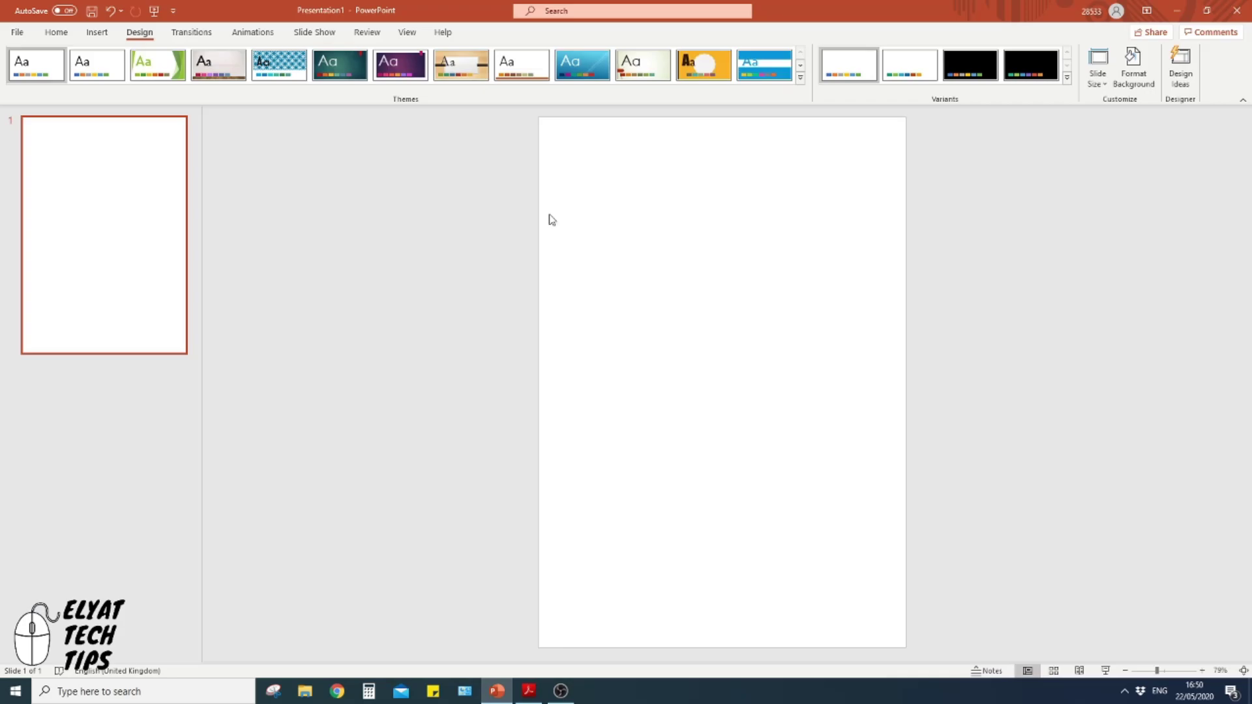
Draw a text box across the top and type the centred two-line heading 'Word Family' / '-at'.
{"action": "left_click", "coordinate": [58, 34]}
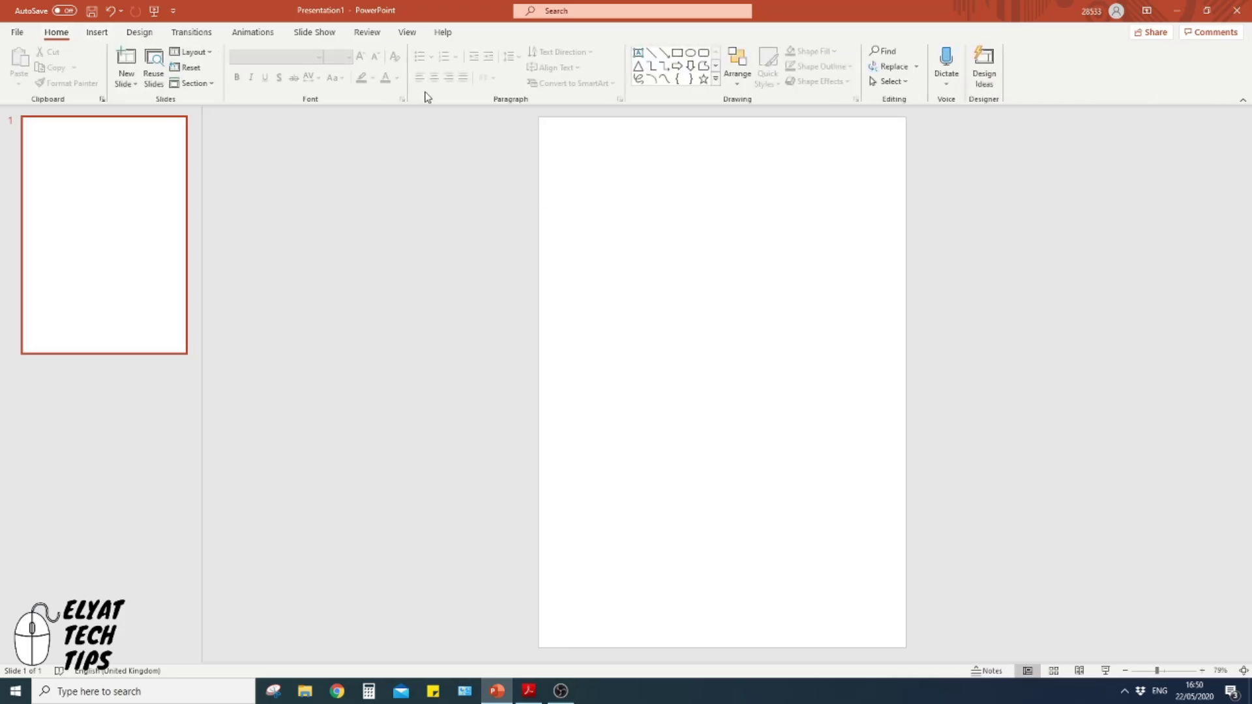
{"action": "left_click", "coordinate": [639, 53]}
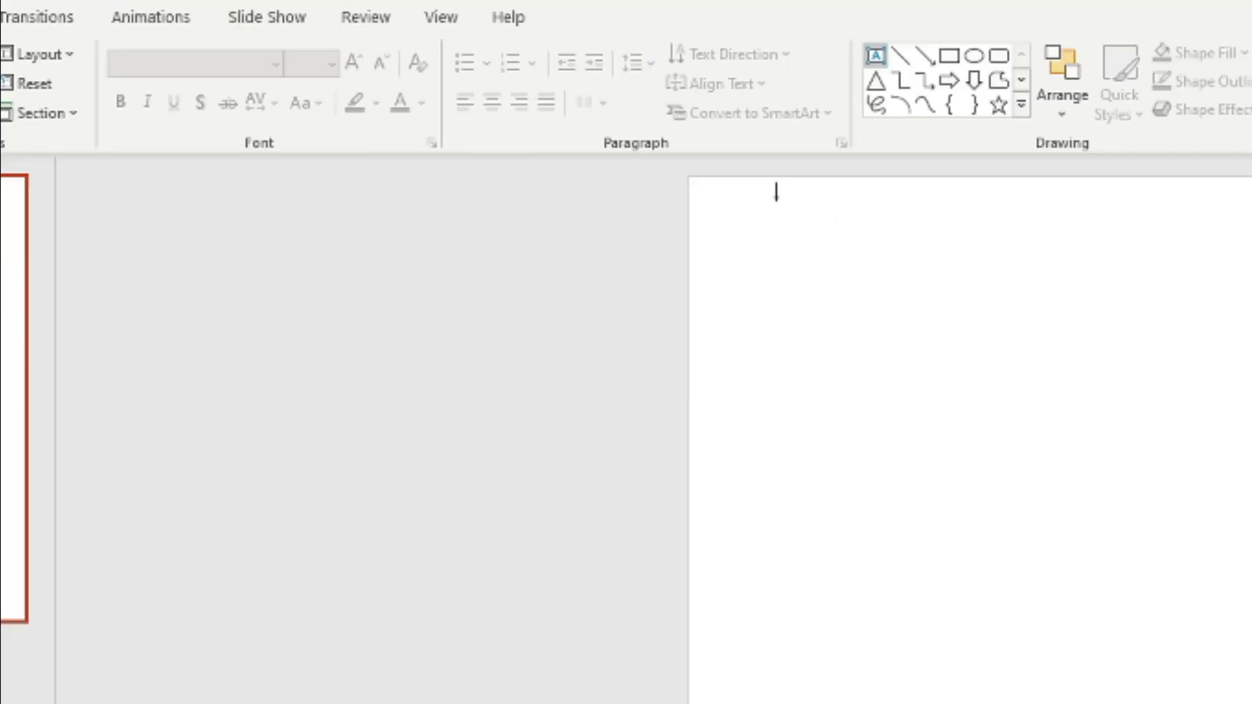
{"action": "left_click_drag", "start_coordinate": [556, 129], "coordinate": [570, 164]}
{"action": "left_click_drag", "start_coordinate": [748, 264], "coordinate": [1032, 305]}
{"action": "type", "text": "Wo"}
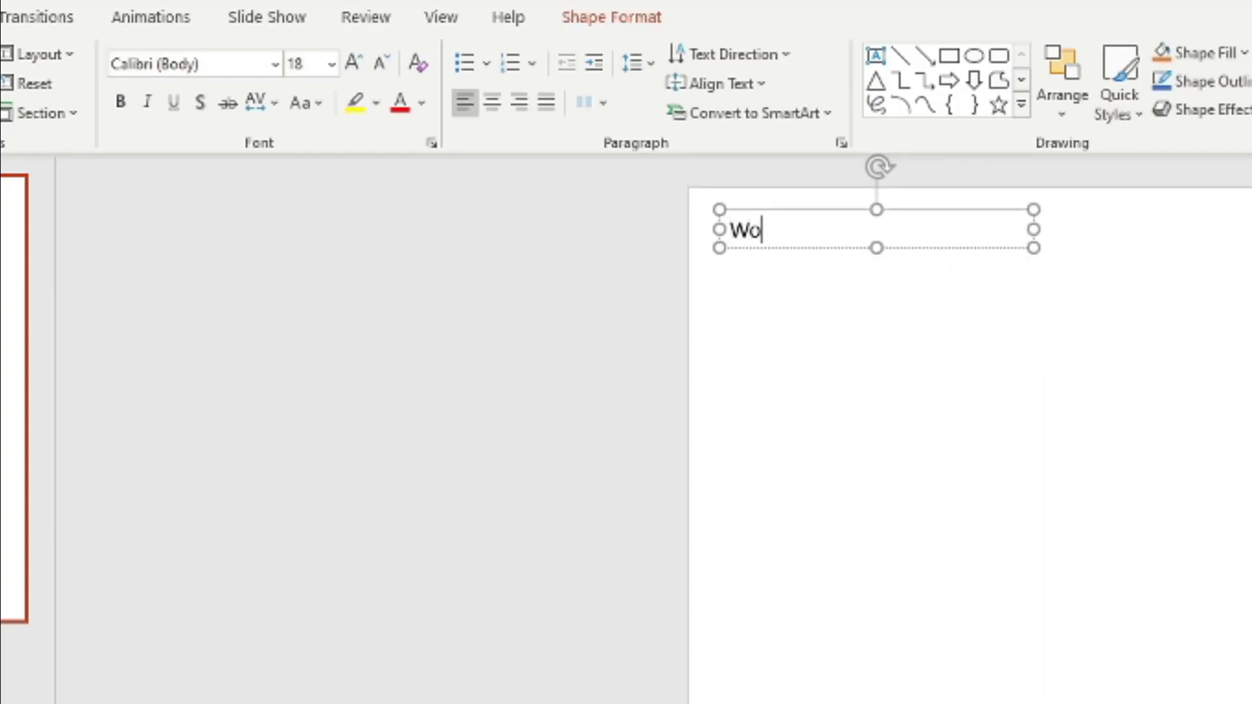
{"action": "type", "text": "rd Families"}
{"action": "key", "text": "BackSpace"}
{"action": "key", "text": "BackSpace"}
{"action": "key", "text": "BackSpace"}
{"action": "type", "text": "y"}
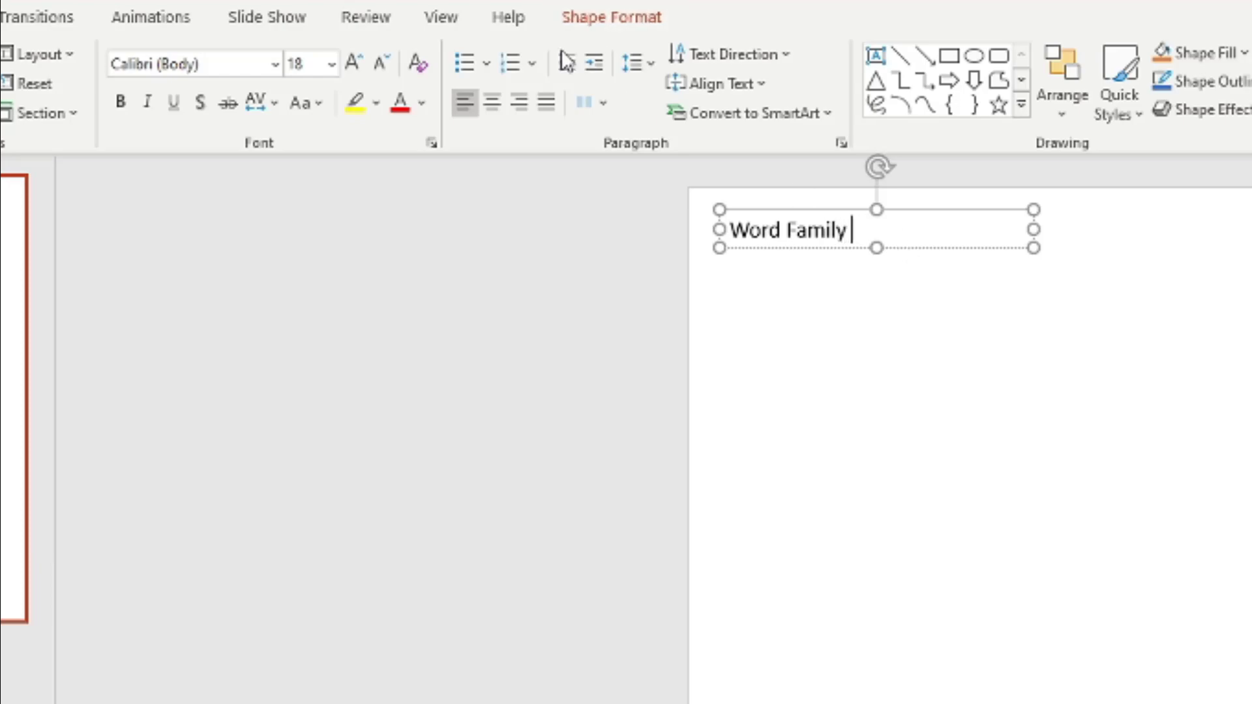
{"action": "left_click", "coordinate": [496, 105]}
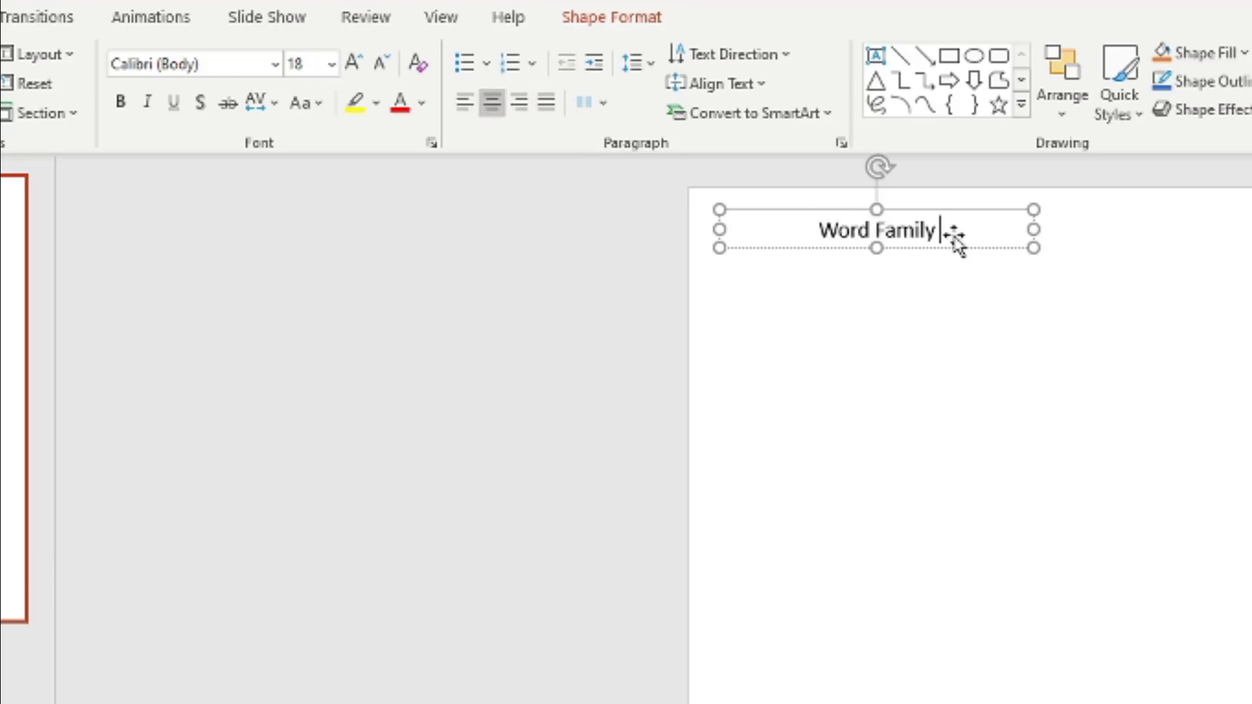
{"action": "key", "text": "Return"}
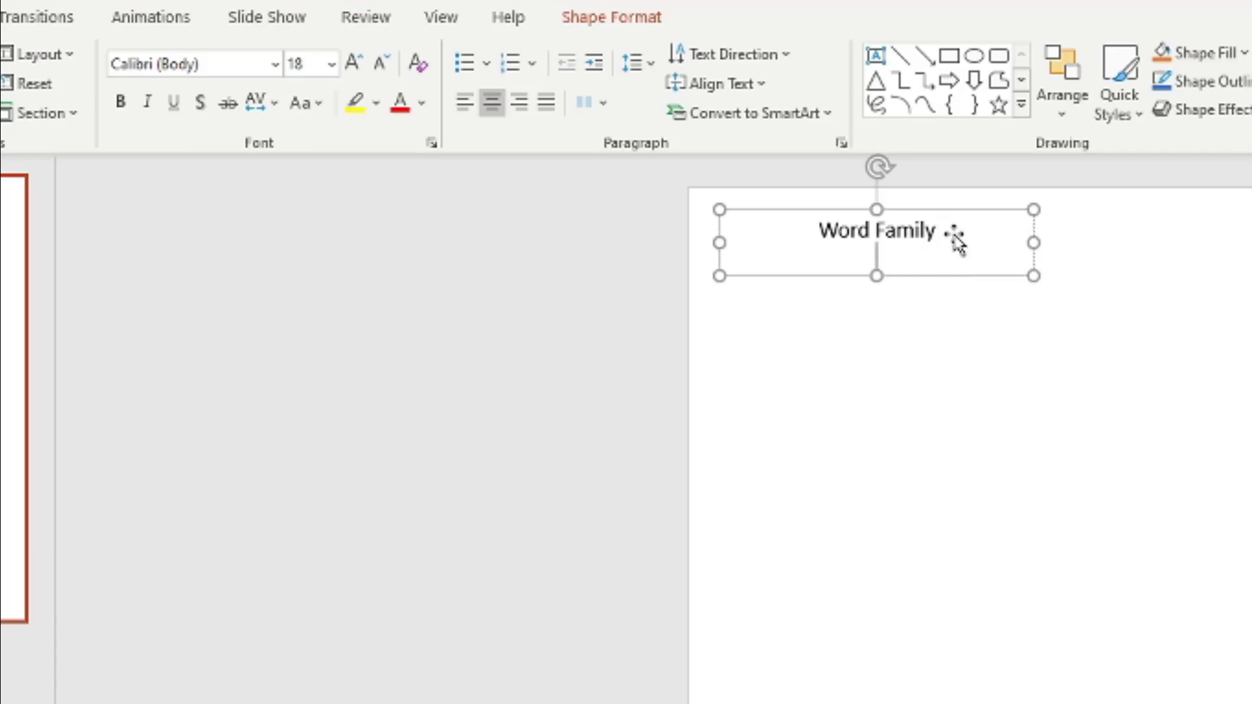
{"action": "type", "text": "-at"}
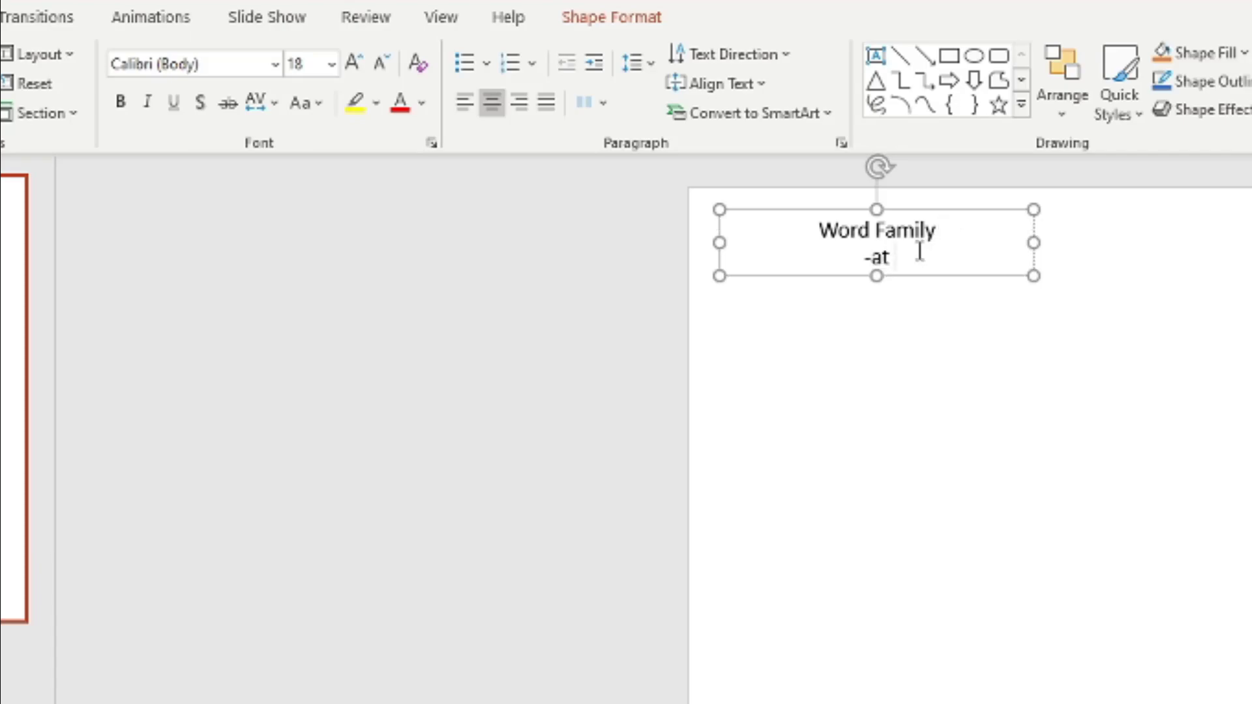
Set the heading in PreCursive OFL font and enlarge it to 48 pt.
{"action": "left_click_drag", "start_coordinate": [920, 253], "coordinate": [819, 221]}
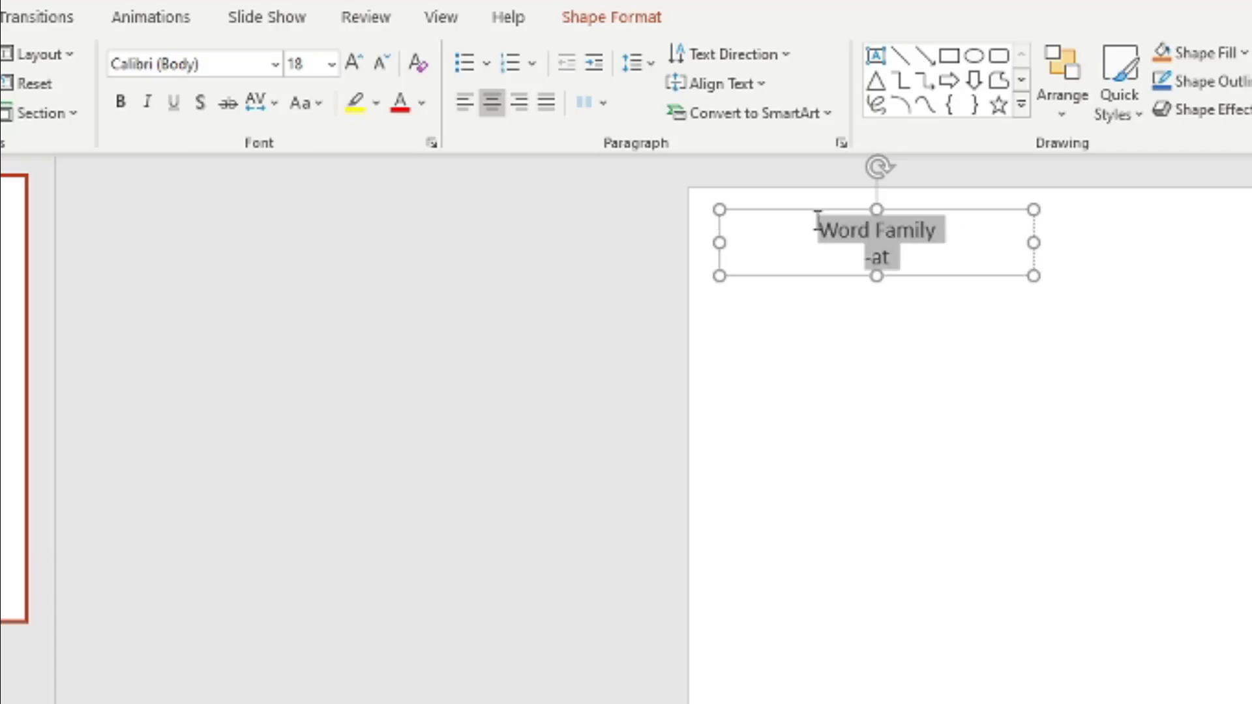
{"action": "left_click", "coordinate": [275, 64]}
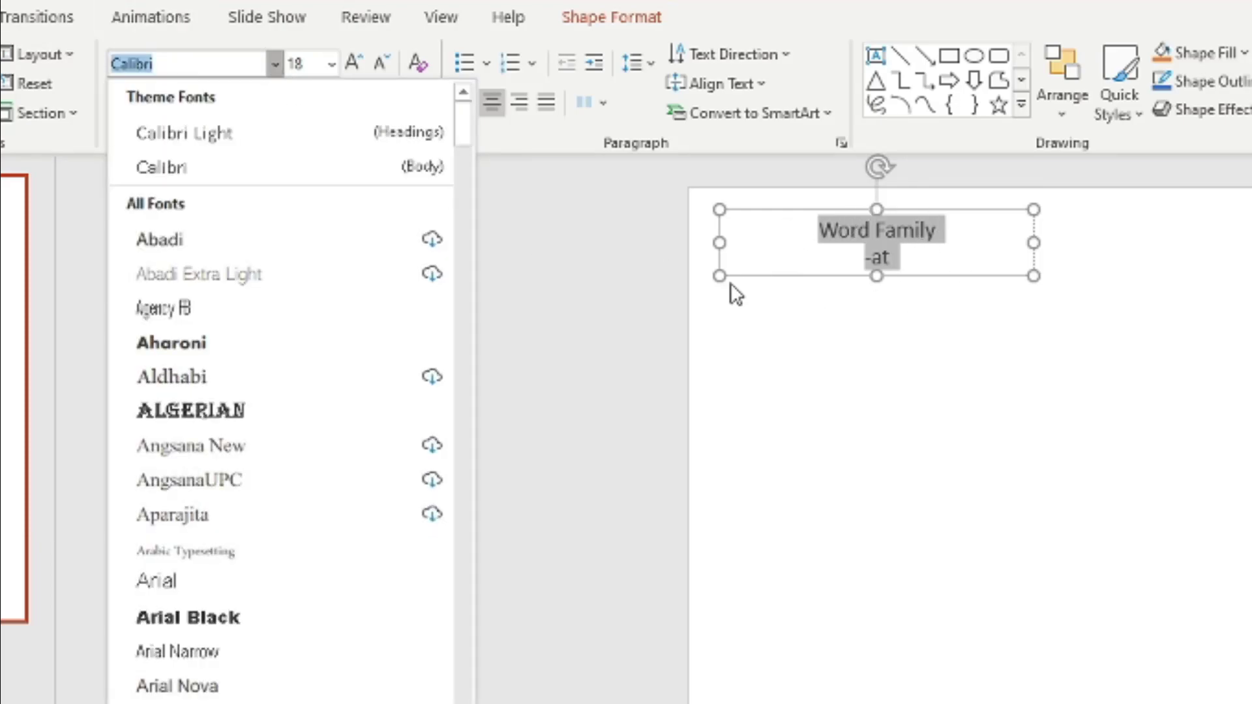
{"action": "type", "text": "Pr"}
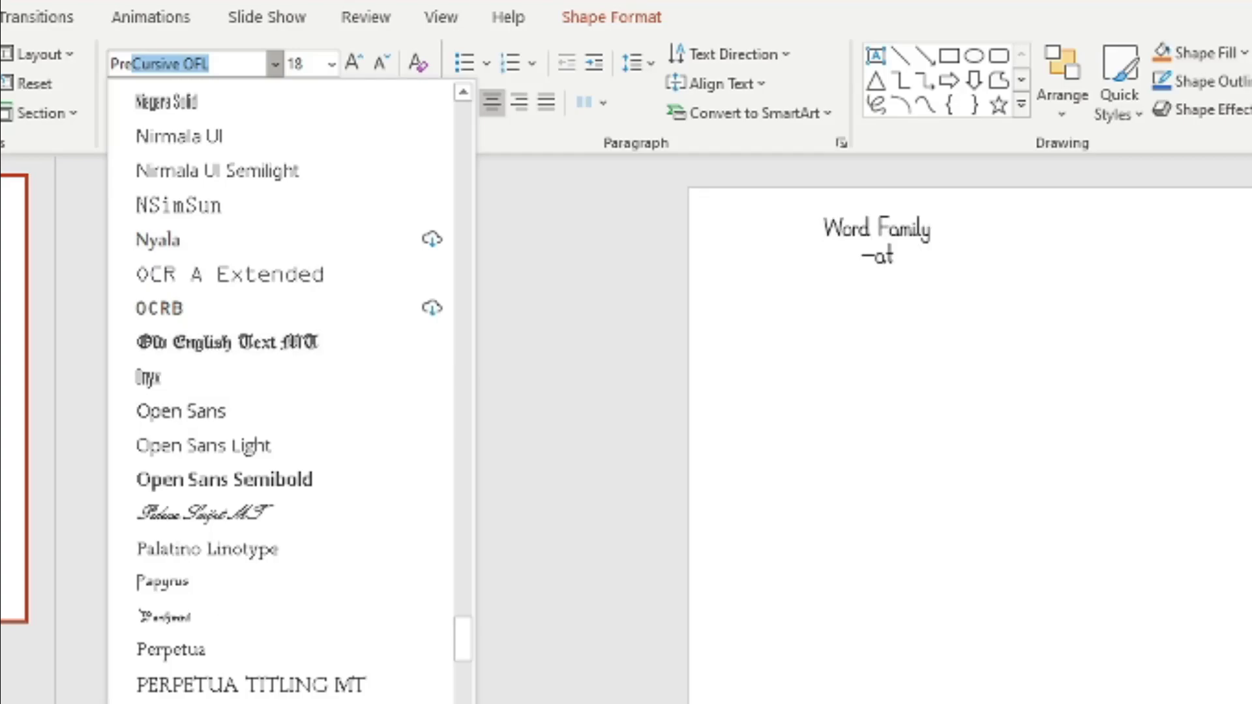
{"action": "type", "text": "e"}
{"action": "key", "text": "Return"}
{"action": "left_click", "coordinate": [347, 65]}
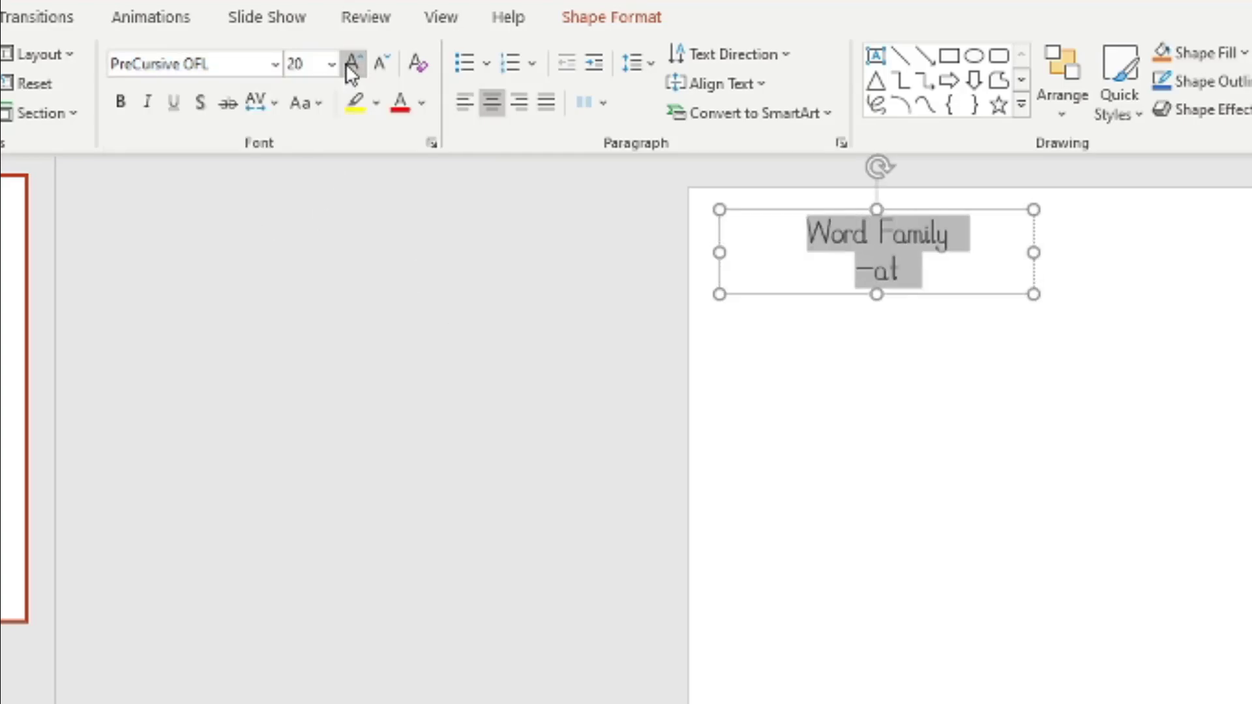
{"action": "left_click", "coordinate": [347, 65]}
{"action": "left_click", "coordinate": [347, 65]}
{"action": "left_click", "coordinate": [347, 65]}
{"action": "left_click", "coordinate": [347, 65]}
{"action": "left_click", "coordinate": [347, 65]}
{"action": "left_click", "coordinate": [347, 66]}
{"action": "left_click", "coordinate": [346, 63]}
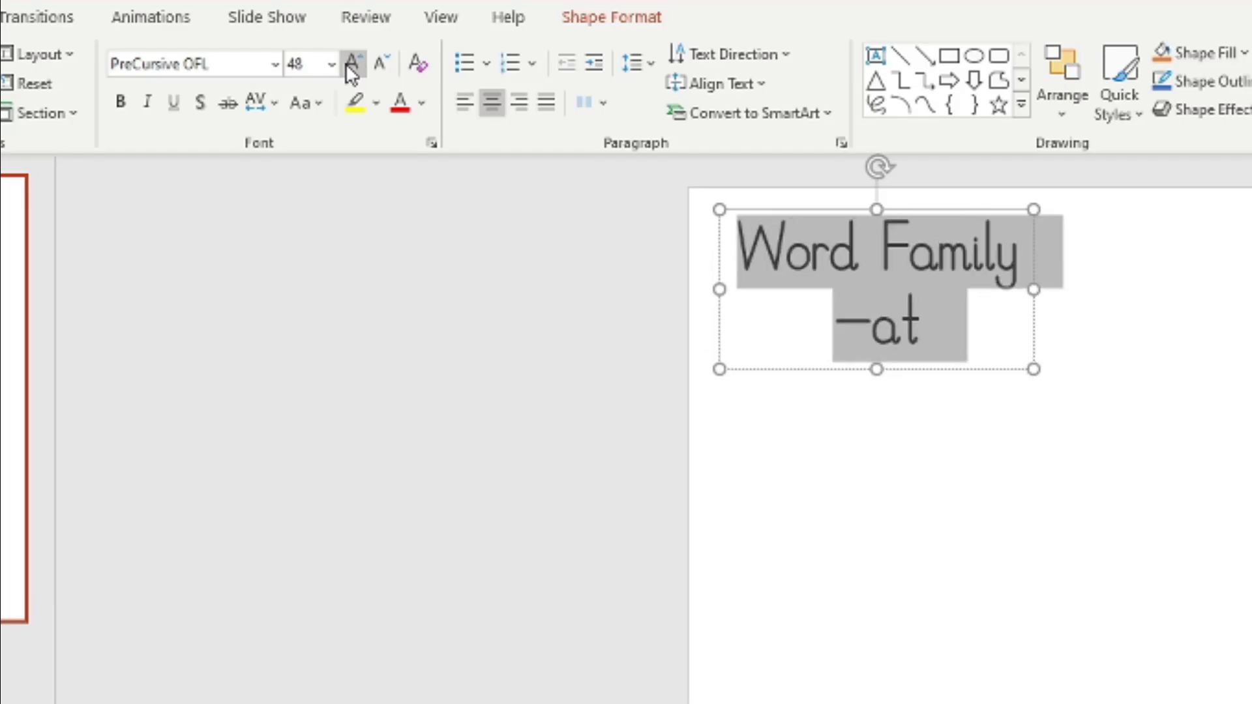
{"action": "left_click", "coordinate": [1090, 567]}
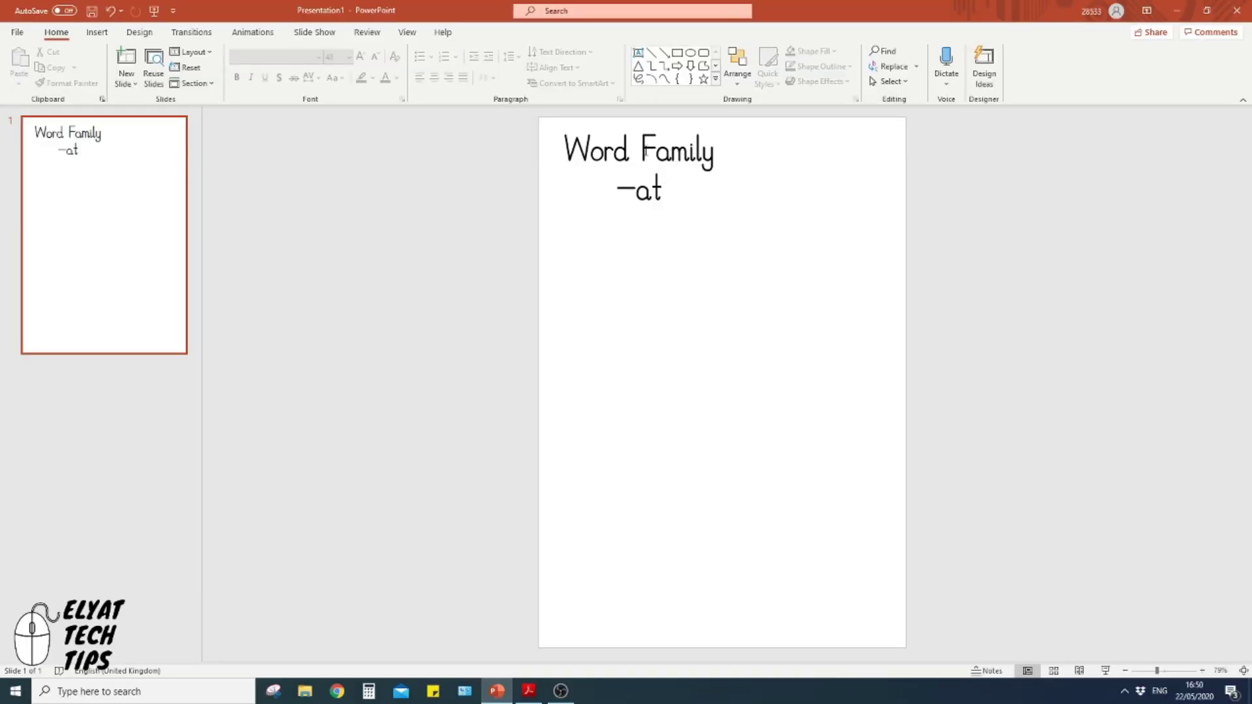
Outline the Word Family heading box in dark blue at 3 pt weight.
{"action": "left_click", "coordinate": [679, 204]}
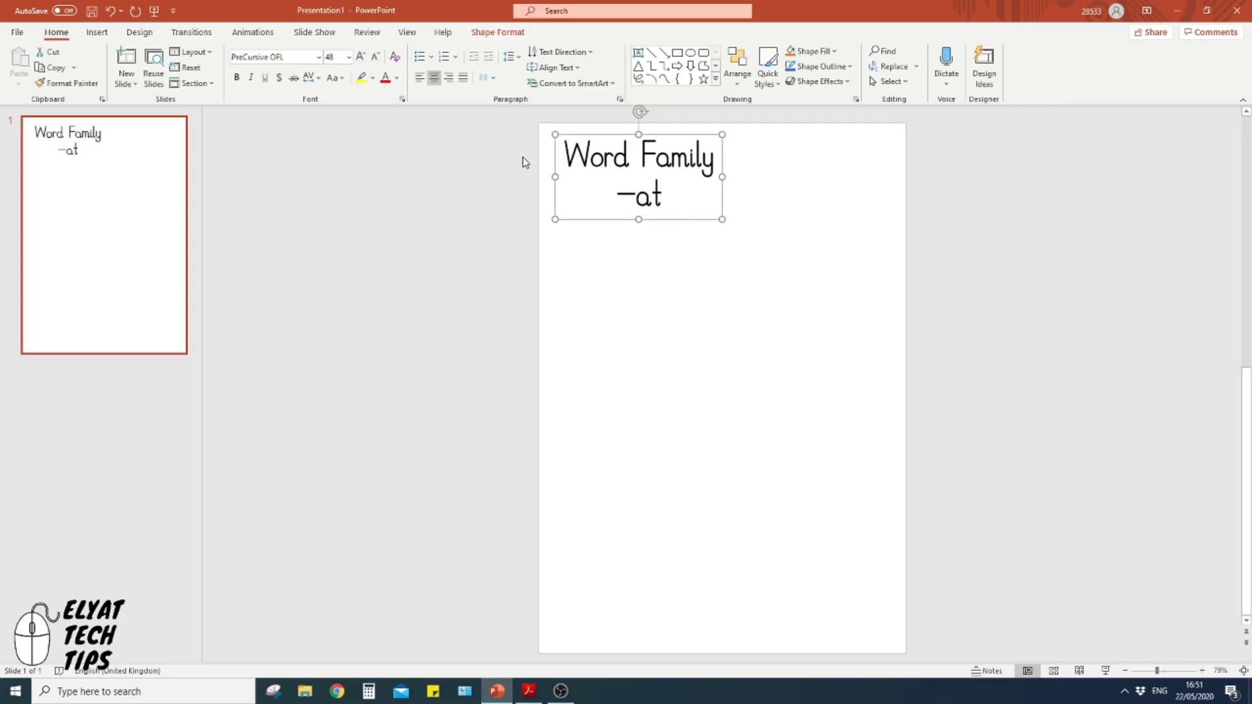
{"action": "left_click", "coordinate": [502, 33]}
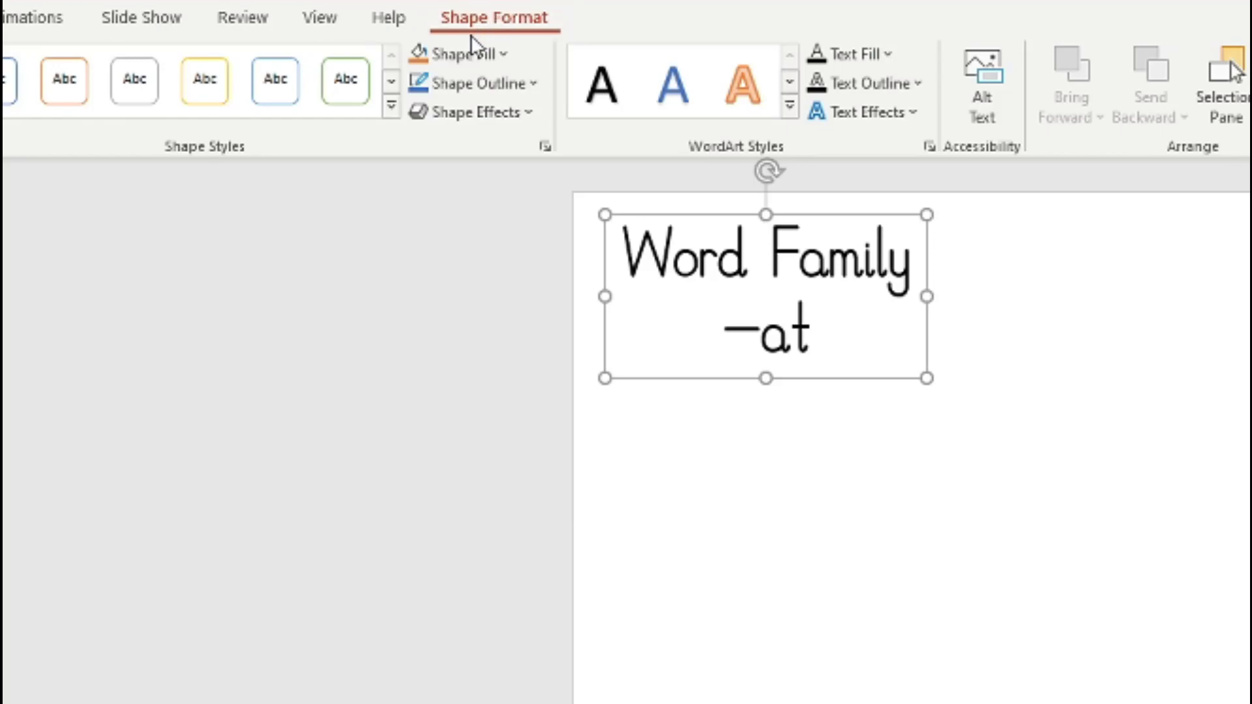
{"action": "left_click", "coordinate": [484, 82]}
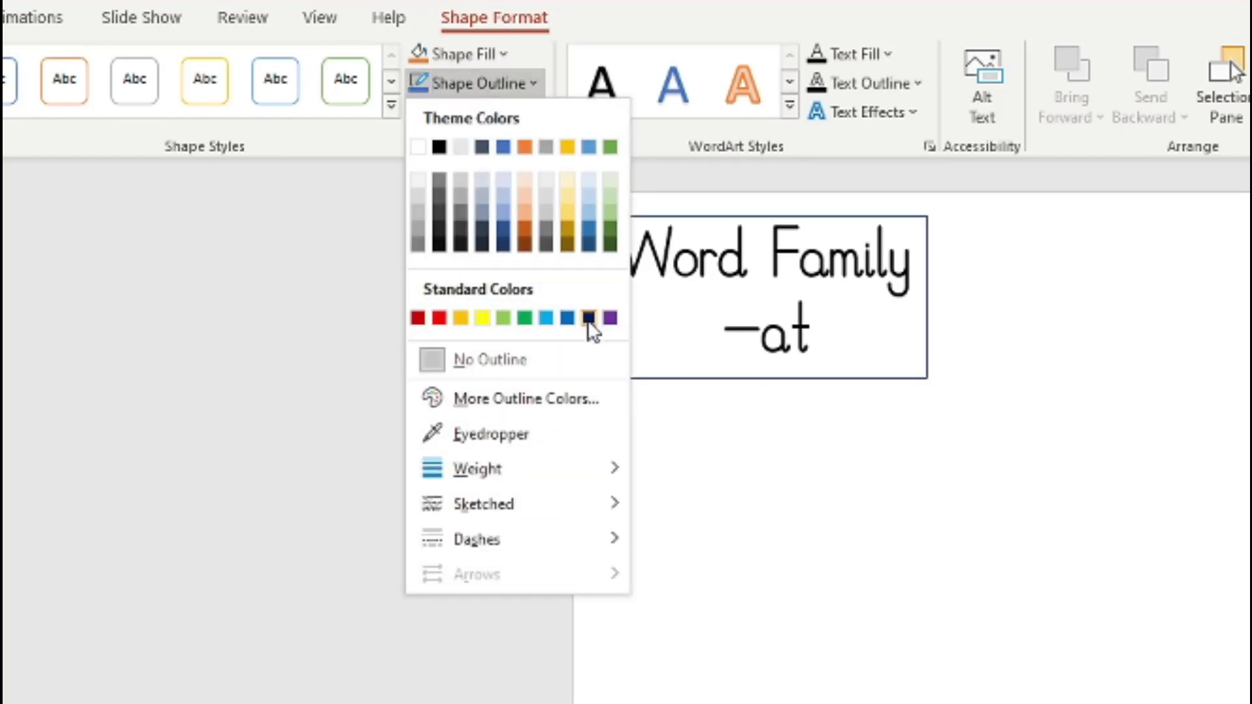
{"action": "left_click", "coordinate": [589, 318]}
{"action": "left_click", "coordinate": [486, 84]}
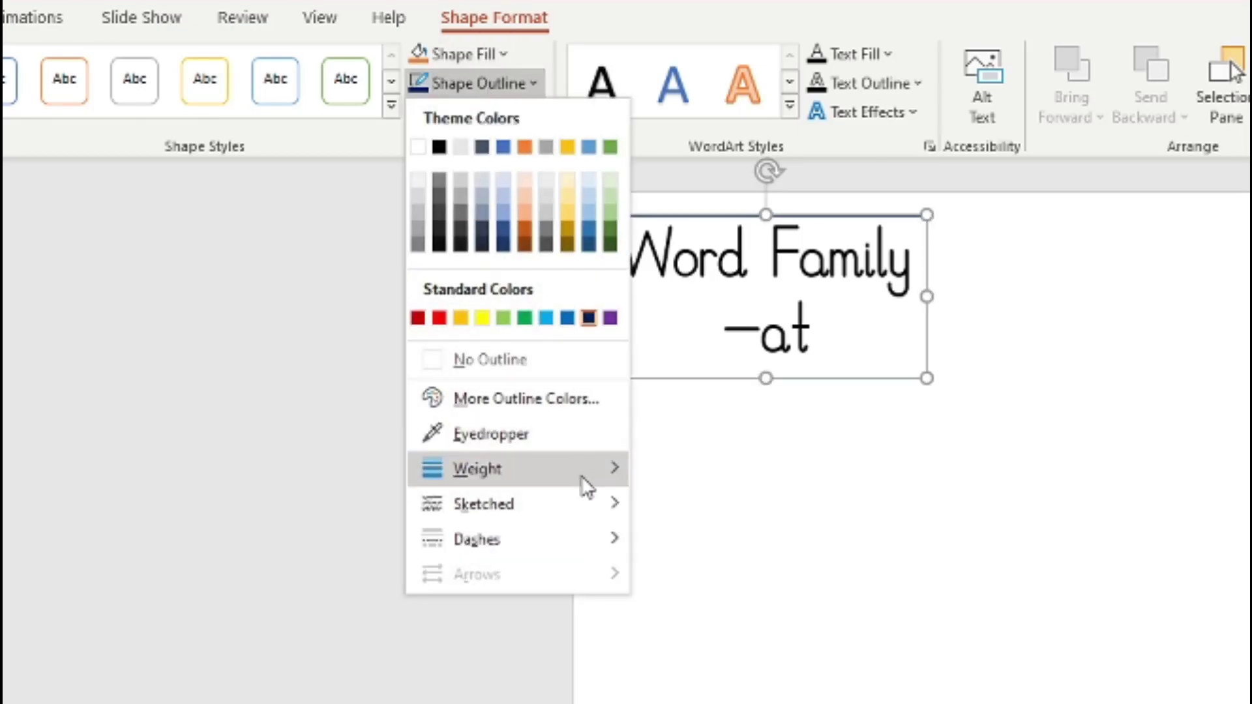
{"action": "mouse_move", "coordinate": [596, 468]}
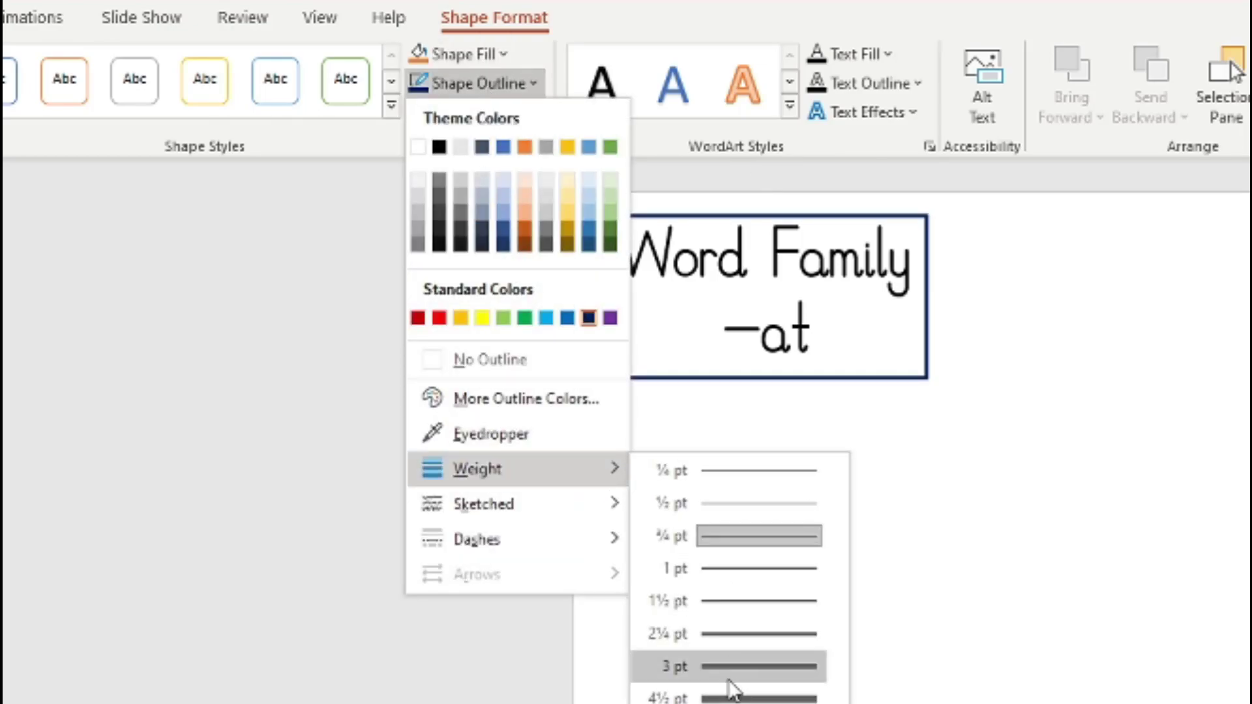
{"action": "left_click", "coordinate": [778, 666]}
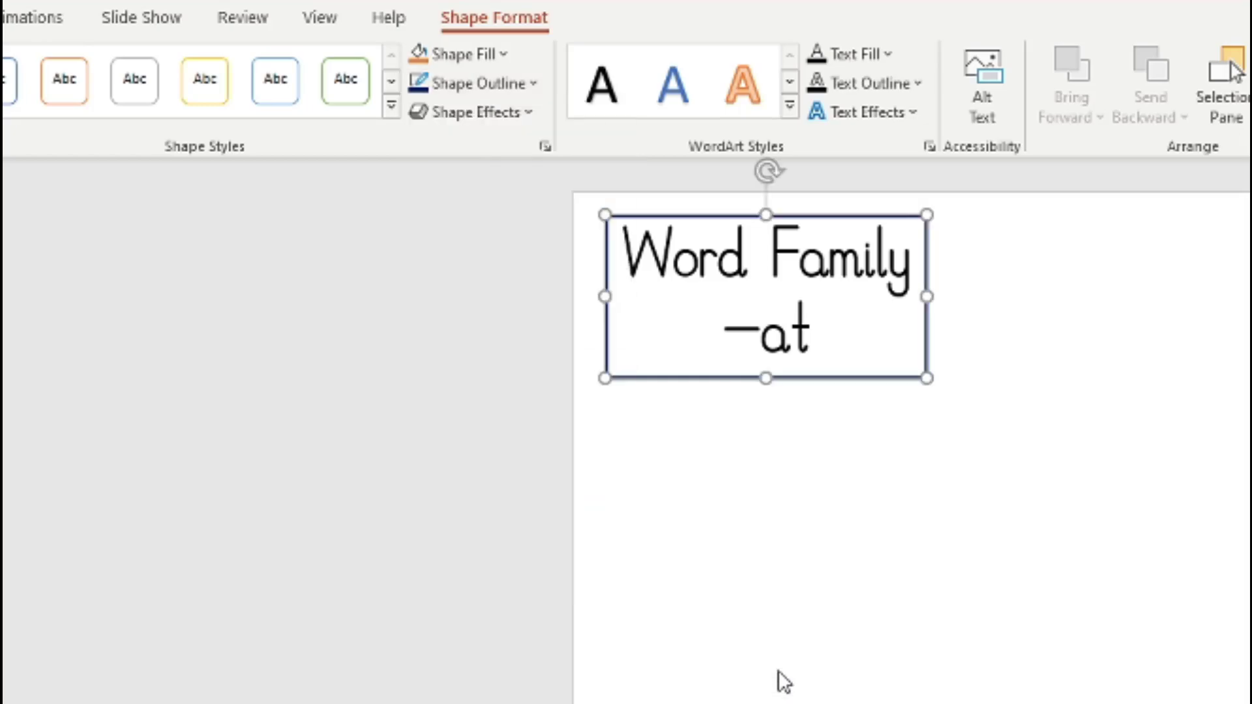
{"action": "left_click", "coordinate": [1082, 637]}
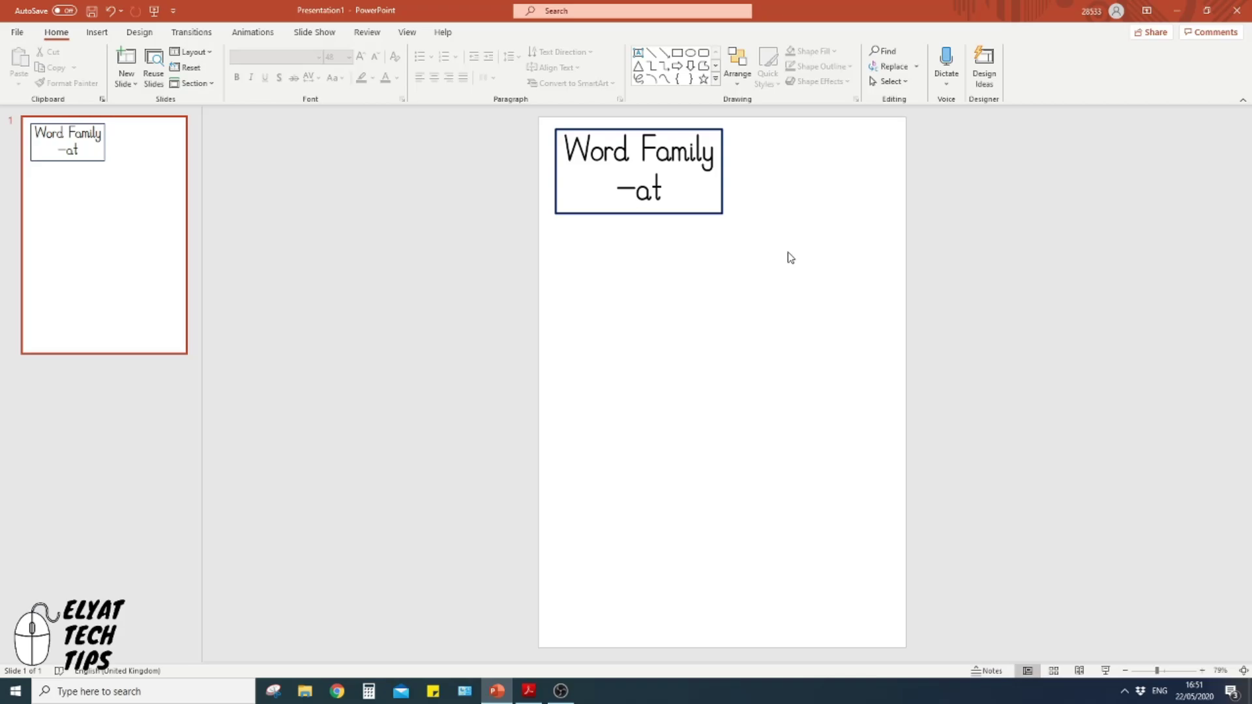
Insert the tuxedo cat from an online 'cartoon cat' search and shrink it below the heading.
{"action": "left_click", "coordinate": [98, 32]}
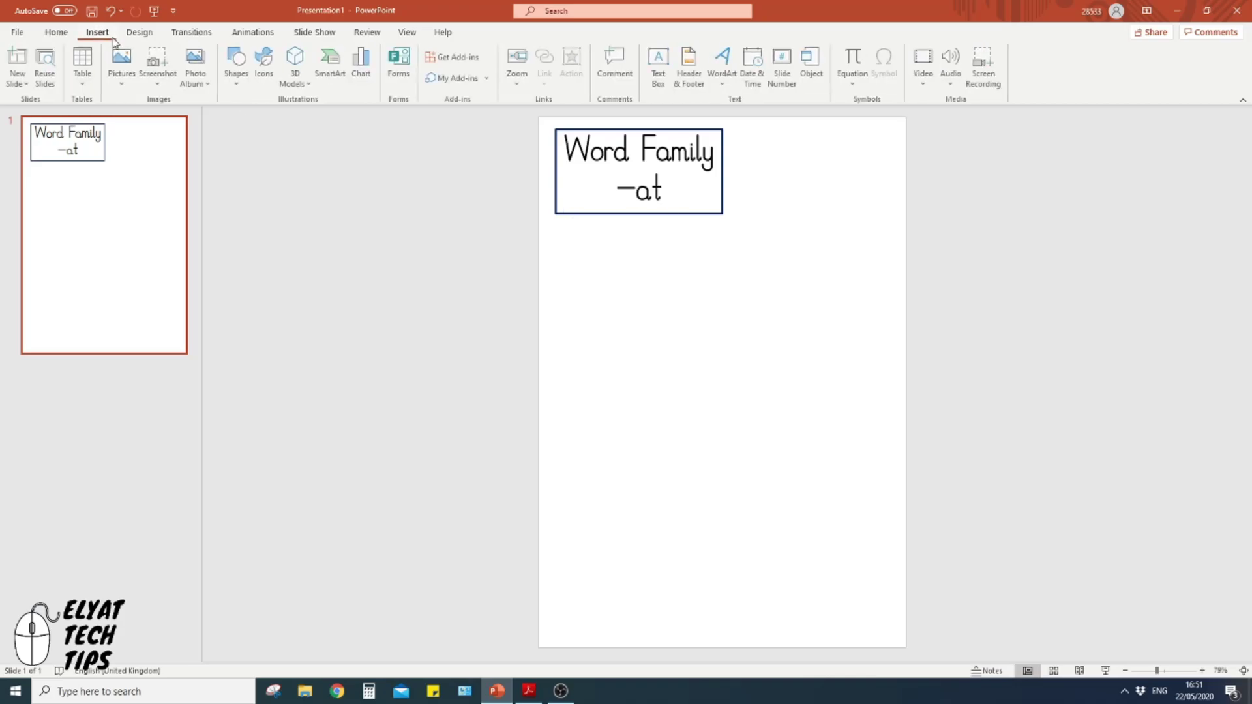
{"action": "left_click", "coordinate": [118, 73]}
{"action": "left_click", "coordinate": [136, 157]}
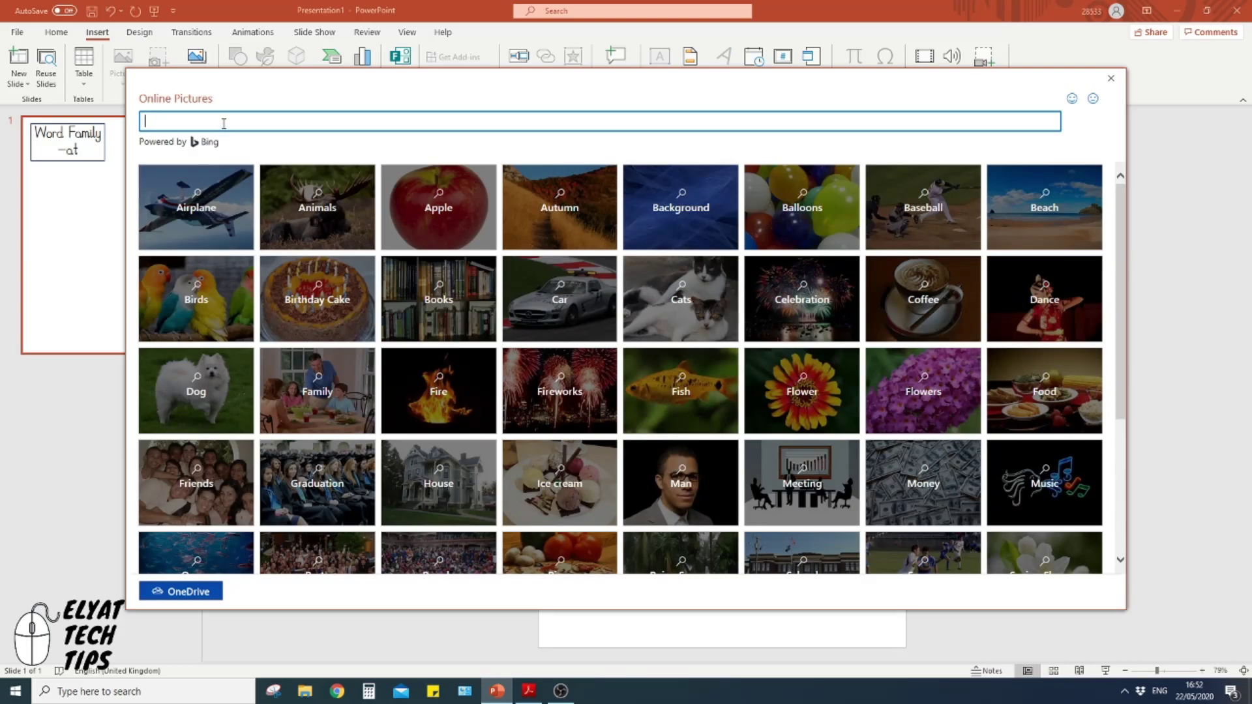
{"action": "type", "text": "cartoon cat"}
{"action": "key", "text": "Return"}
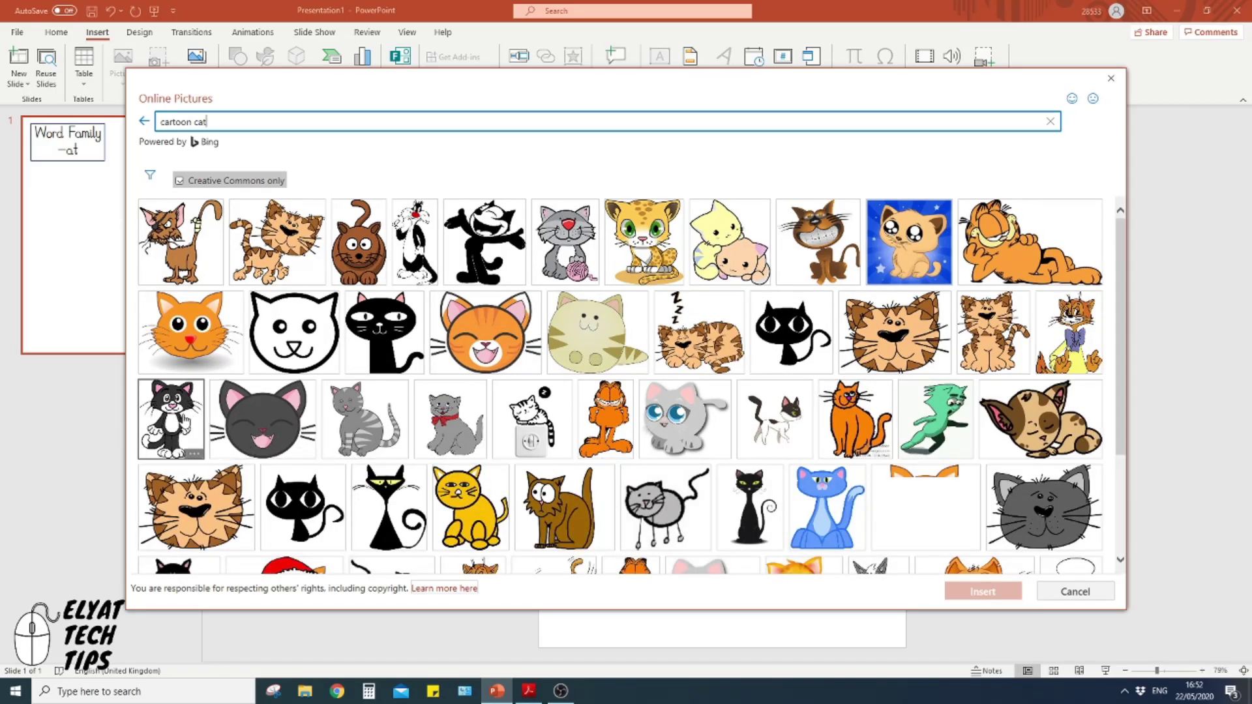
{"action": "left_click", "coordinate": [184, 421]}
{"action": "left_click", "coordinate": [995, 590]}
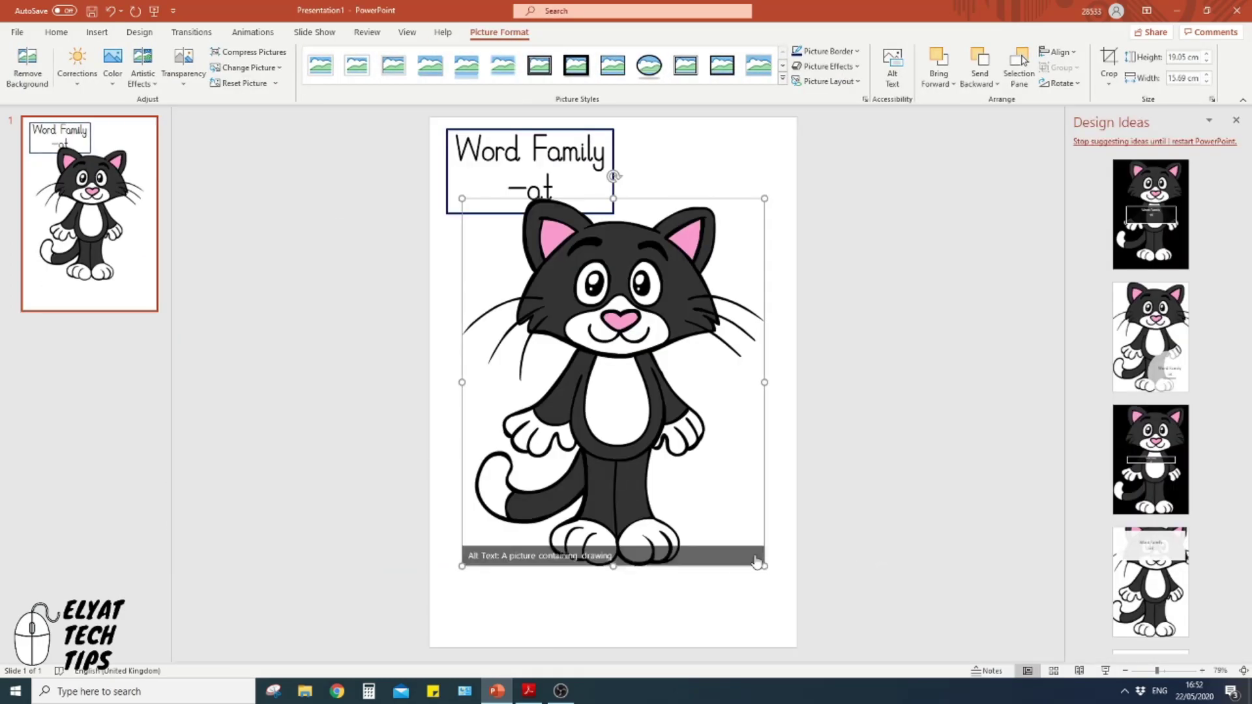
{"action": "left_click_drag", "start_coordinate": [765, 566], "coordinate": [484, 291]}
{"action": "left_click", "coordinate": [657, 380]}
Insert the pink baseball bat picture from an online 'cartoon bat' search.
{"action": "left_click", "coordinate": [97, 32]}
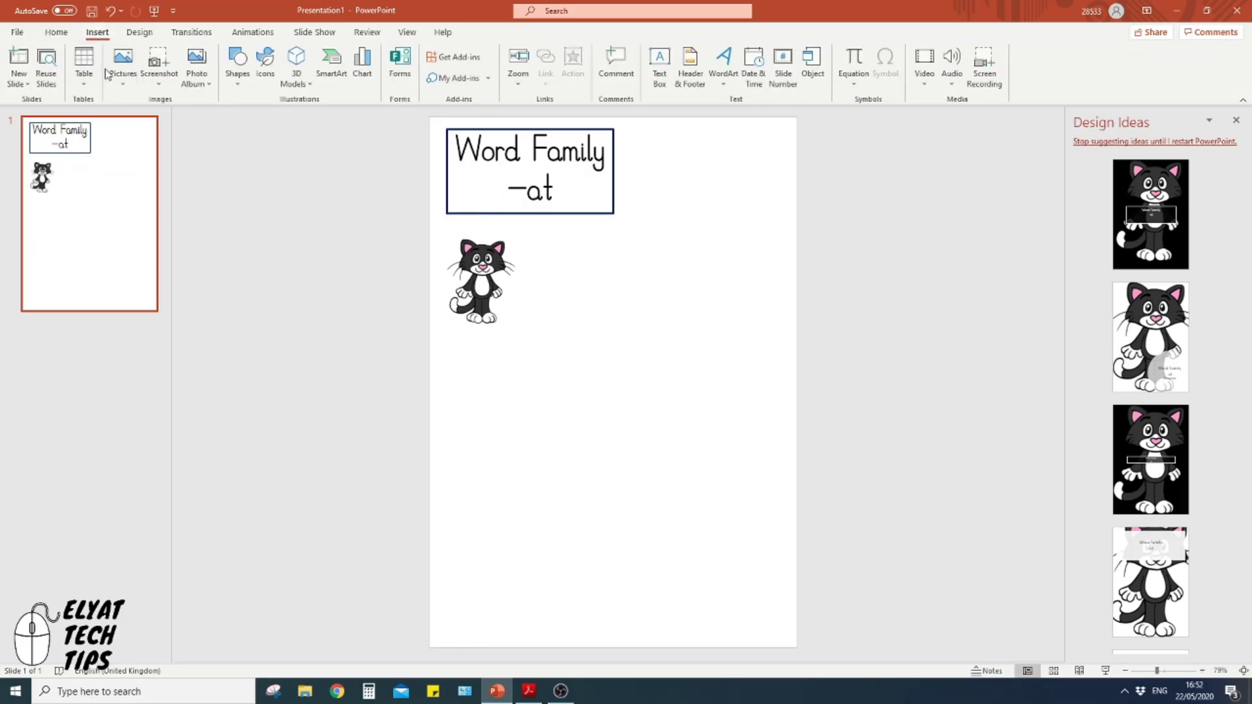
{"action": "left_click", "coordinate": [122, 65]}
{"action": "left_click", "coordinate": [137, 159]}
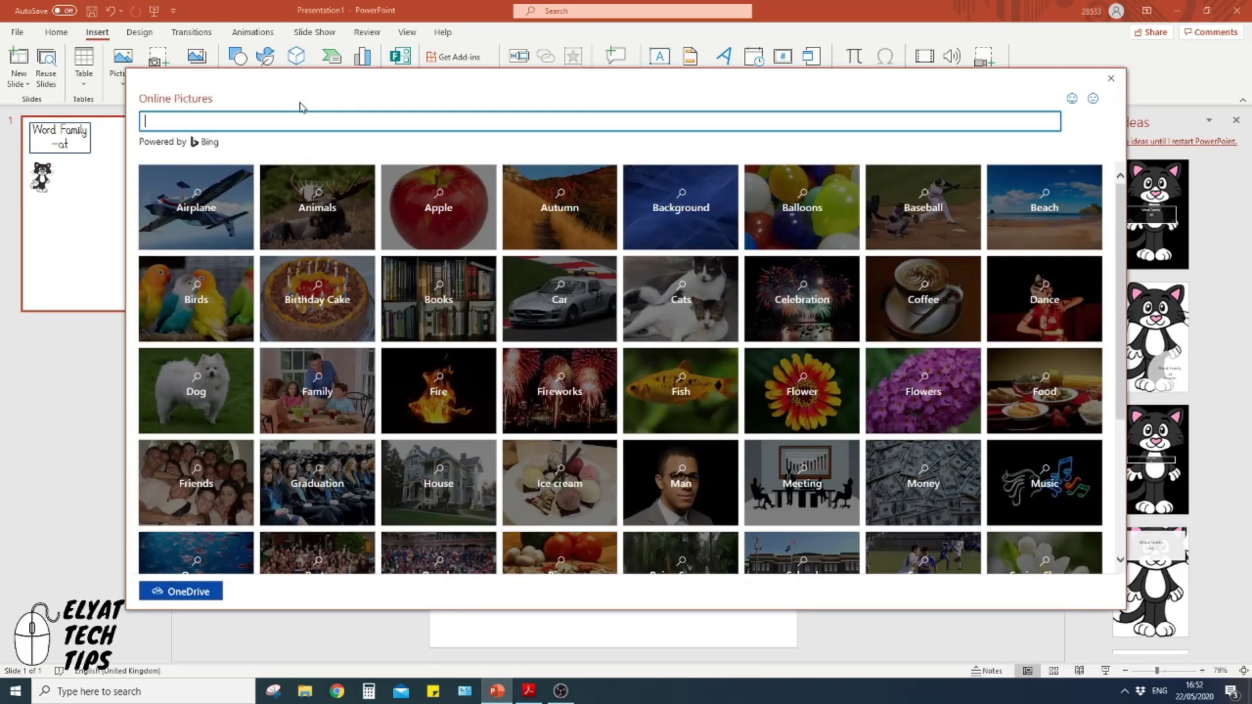
{"action": "type", "text": "cartoo"}
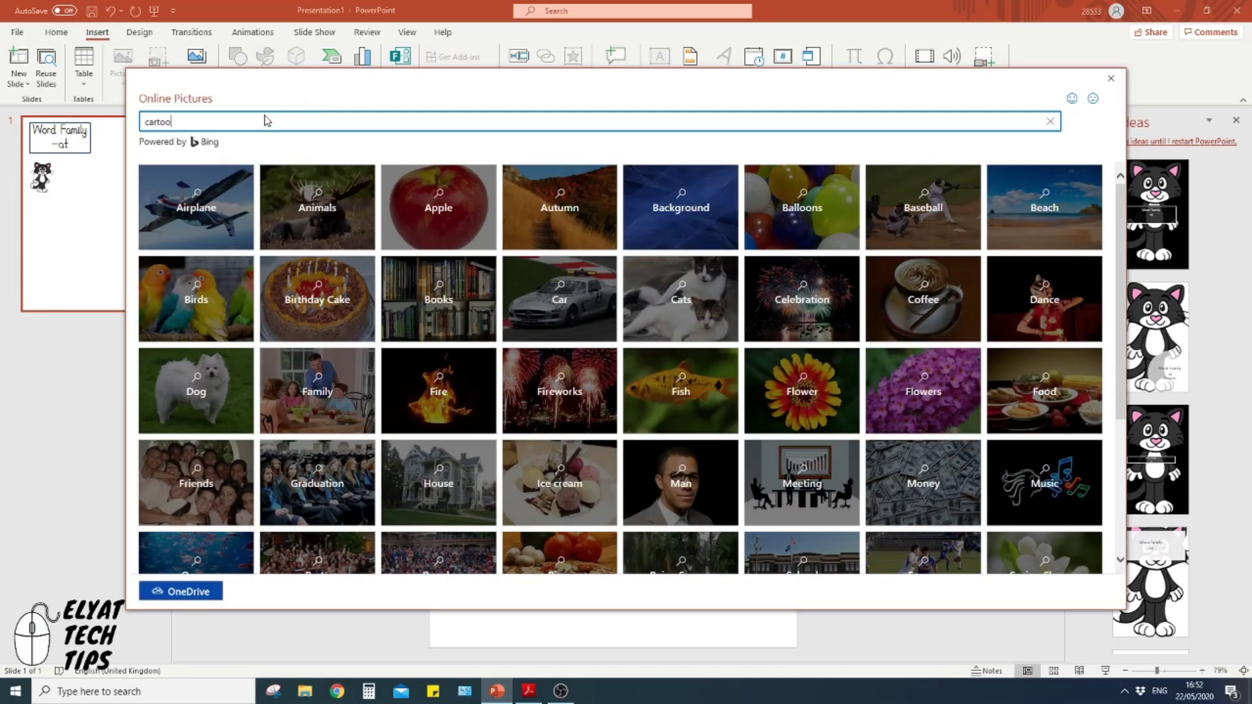
{"action": "type", "text": "n ca"}
{"action": "key", "text": "BackSpace"}
{"action": "key", "text": "BackSpace"}
{"action": "type", "text": "bat"}
{"action": "key", "text": "Return"}
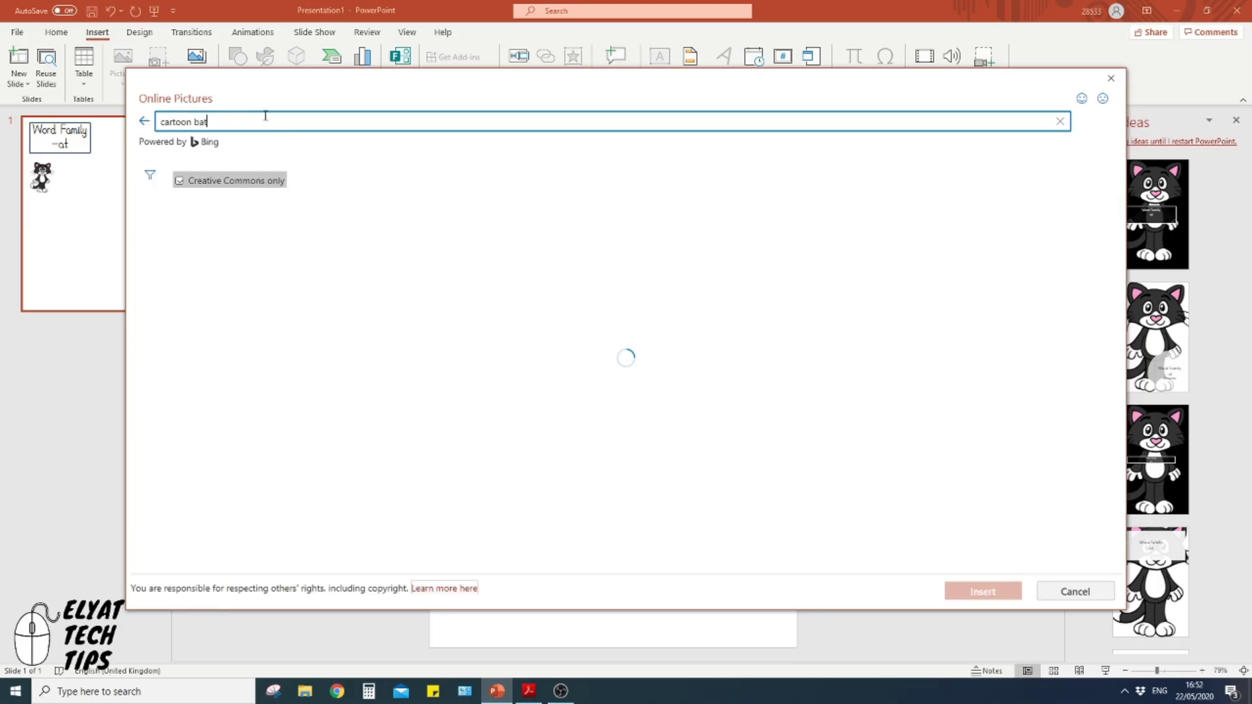
{"action": "scroll", "coordinate": [351, 340], "scroll_direction": "down", "scroll_amount": 2}
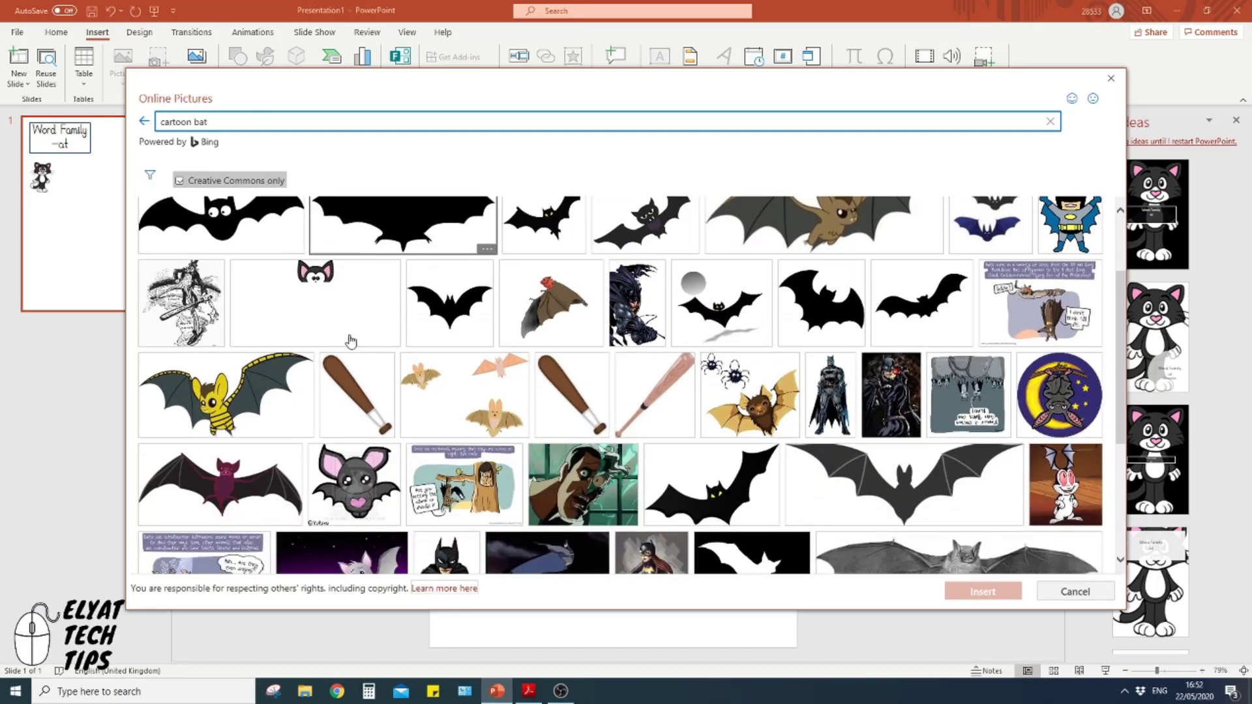
{"action": "left_click", "coordinate": [654, 394]}
{"action": "left_click", "coordinate": [974, 591]}
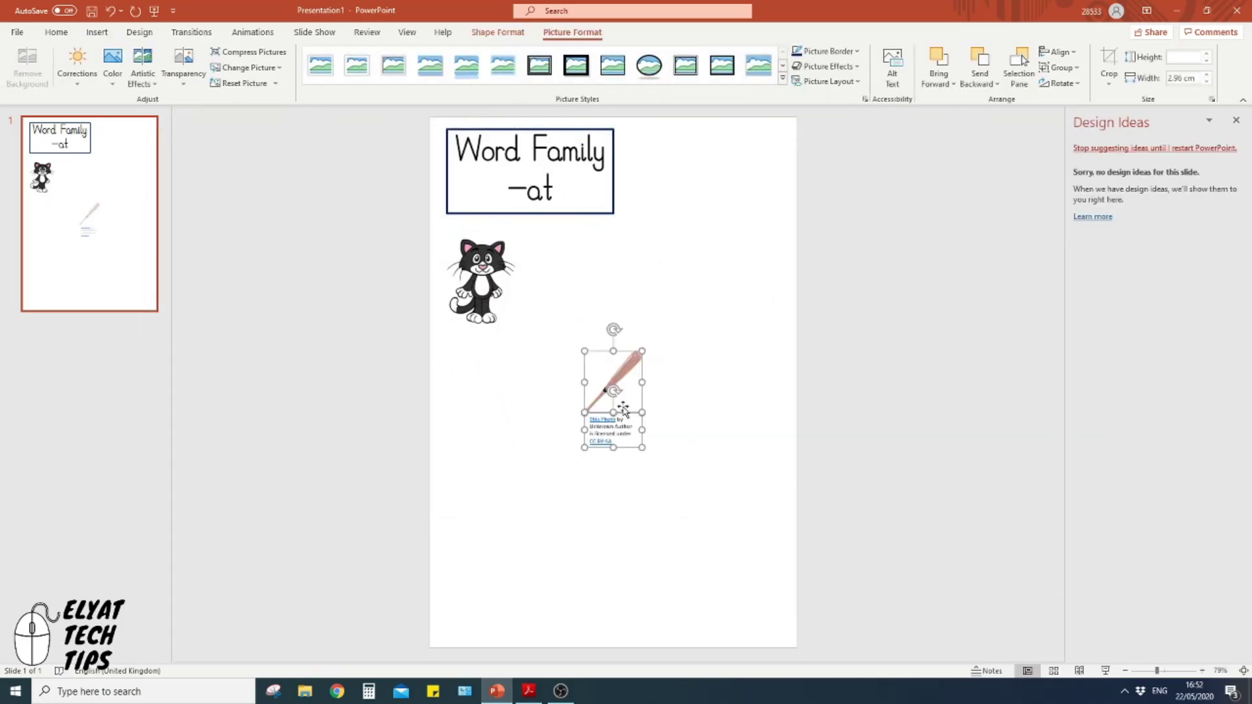
Delete the bat's attribution caption, then resize and position the bat under the cat.
{"action": "left_click_drag", "start_coordinate": [618, 388], "coordinate": [488, 382]}
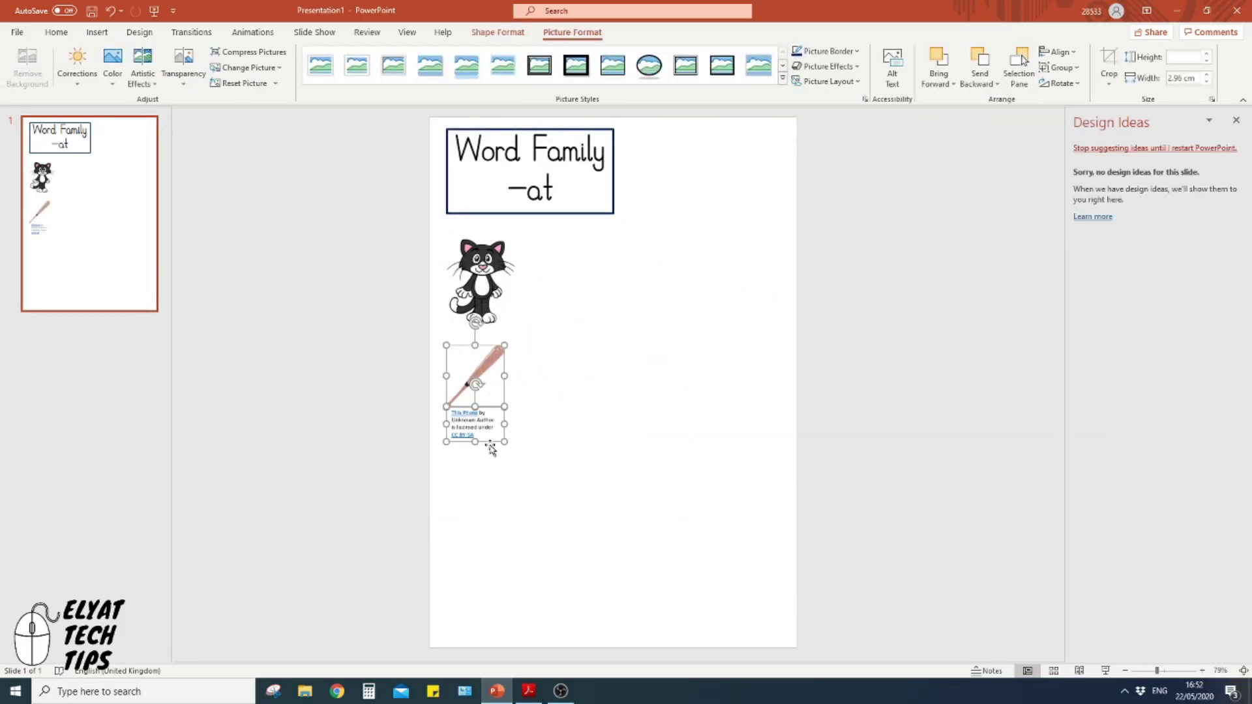
{"action": "left_click", "coordinate": [491, 456]}
{"action": "left_click", "coordinate": [486, 428]}
{"action": "left_click", "coordinate": [494, 443]}
{"action": "key", "text": "Delete"}
{"action": "left_click", "coordinate": [480, 399]}
{"action": "left_click_drag", "start_coordinate": [504, 409], "coordinate": [505, 380]}
{"action": "left_click", "coordinate": [593, 470]}
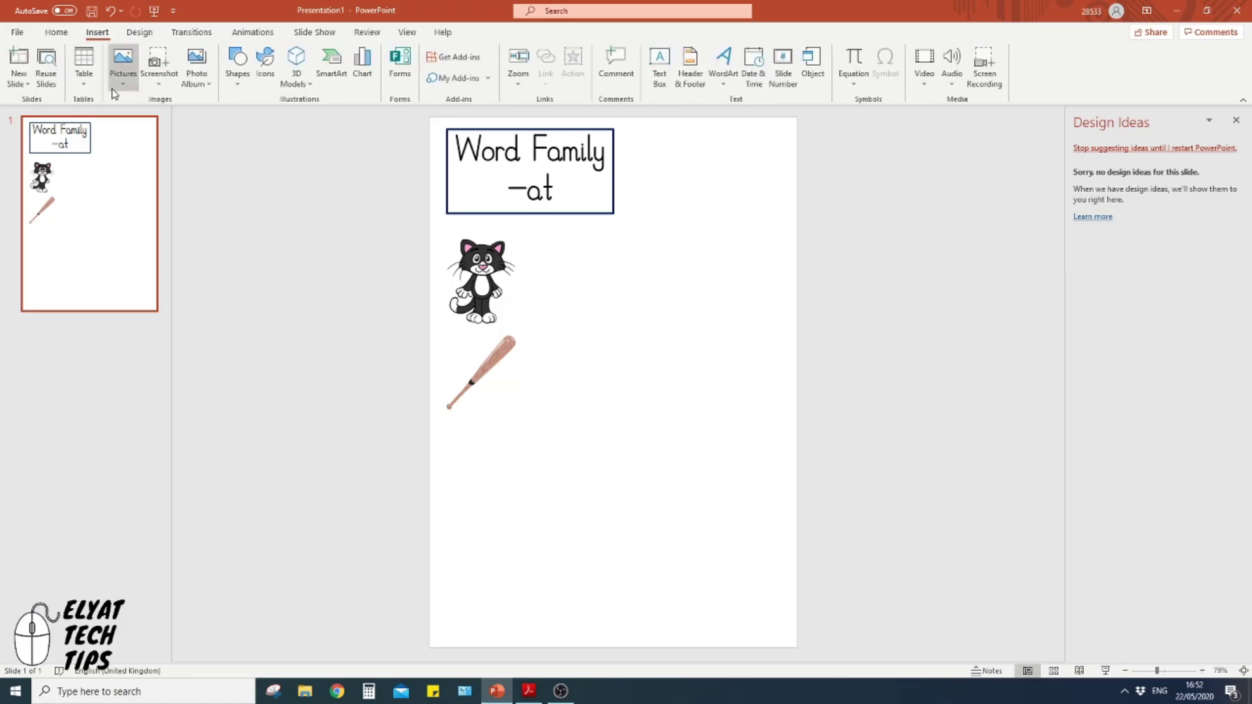
{"action": "left_click", "coordinate": [122, 77]}
Insert the pink fedora from a 'cartoon hat' search, shrunk and placed below the bat.
{"action": "left_click", "coordinate": [154, 158]}
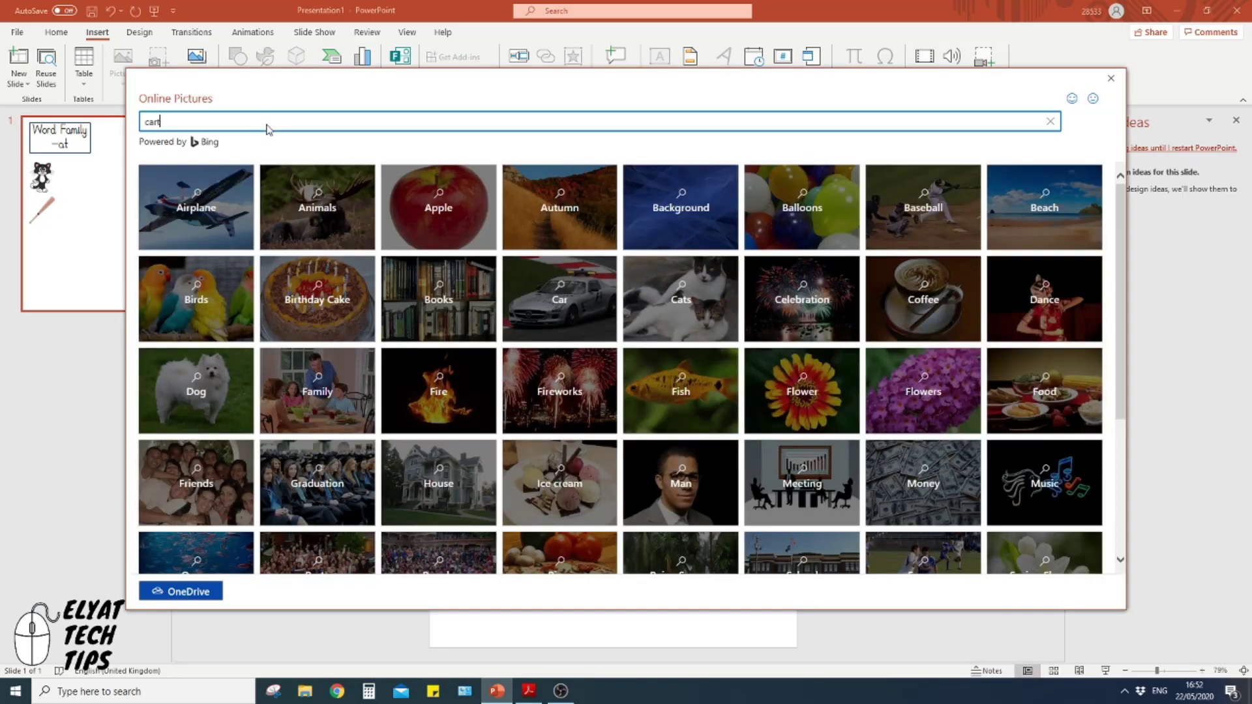
{"action": "type", "text": "cartoon hat"}
{"action": "key", "text": "Return"}
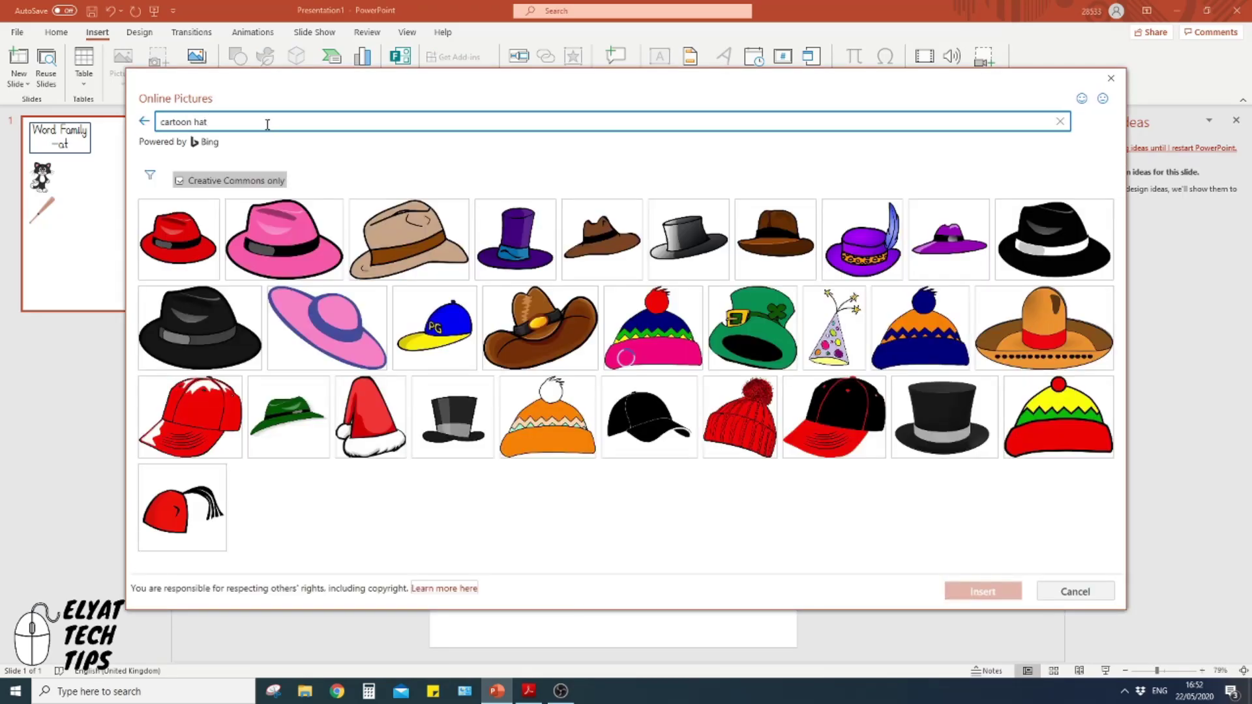
{"action": "left_click", "coordinate": [289, 245]}
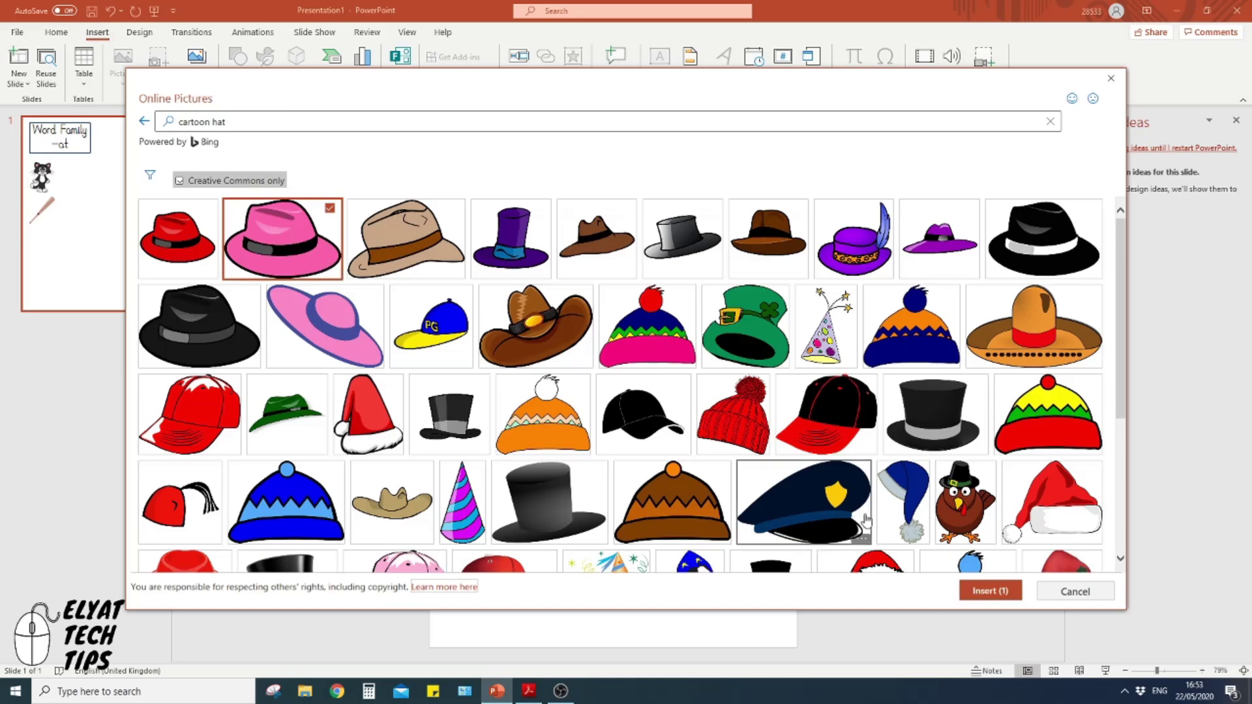
{"action": "left_click", "coordinate": [990, 592]}
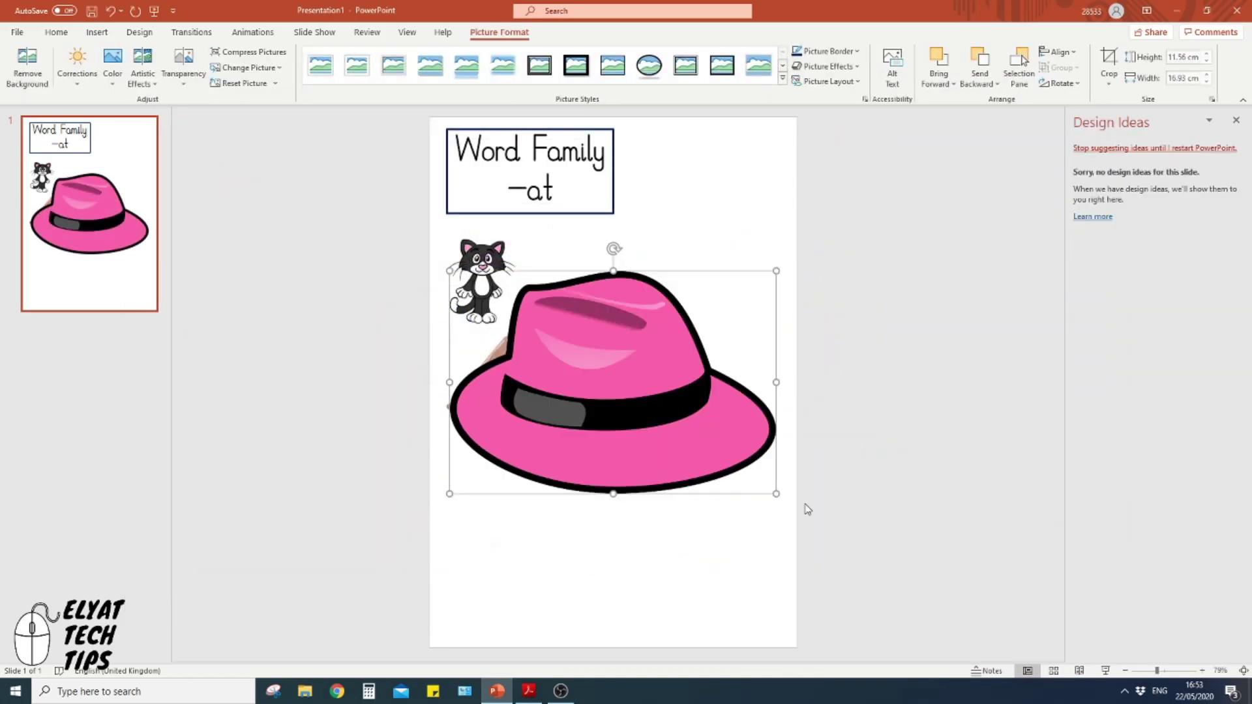
{"action": "left_click_drag", "start_coordinate": [764, 482], "coordinate": [540, 496]}
{"action": "left_click", "coordinate": [673, 472]}
{"action": "left_click", "coordinate": [524, 485]}
{"action": "left_click", "coordinate": [671, 521]}
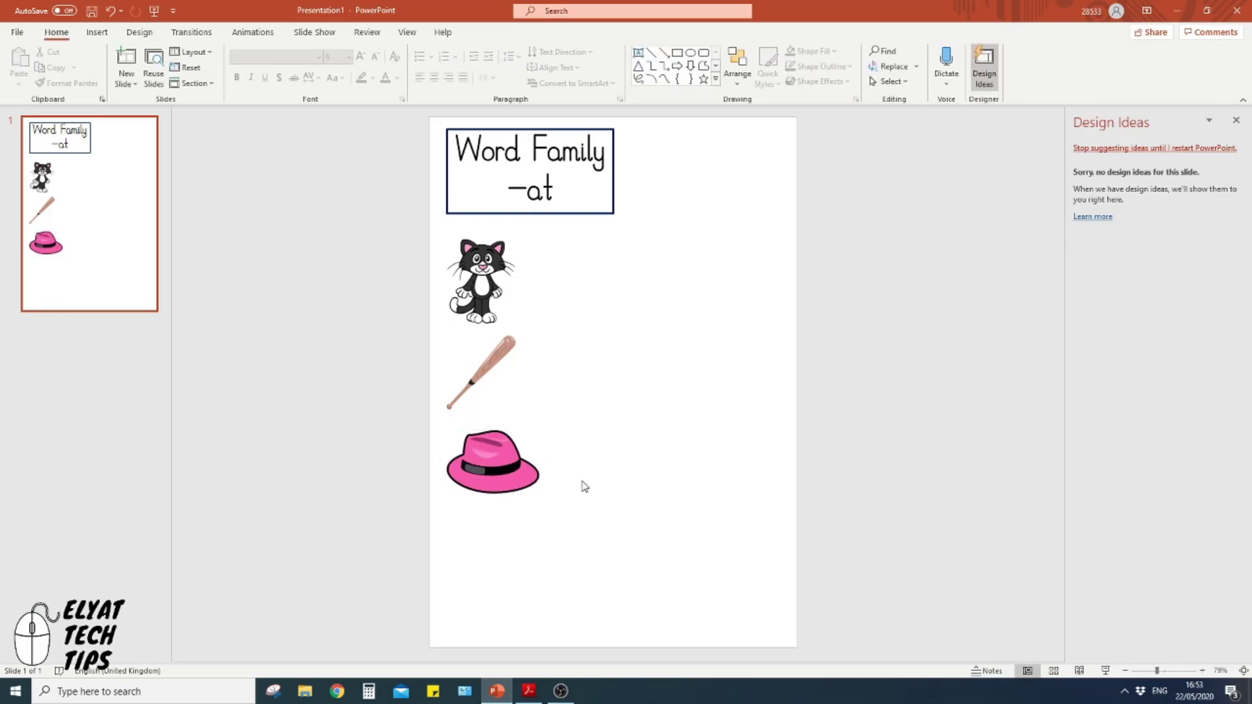
Insert the tan mat from a 'cartoon mat' online search, shrunk to about 5.61 cm wide.
{"action": "left_click", "coordinate": [97, 32]}
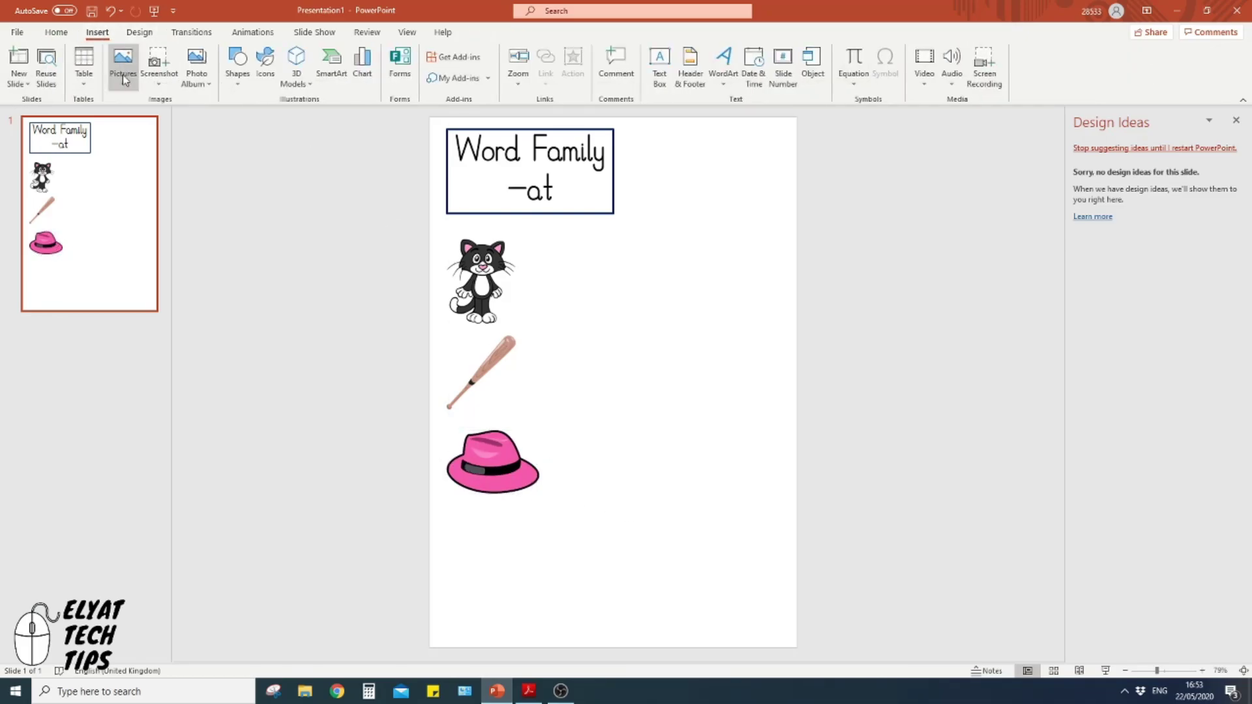
{"action": "left_click", "coordinate": [129, 82]}
{"action": "left_click", "coordinate": [178, 164]}
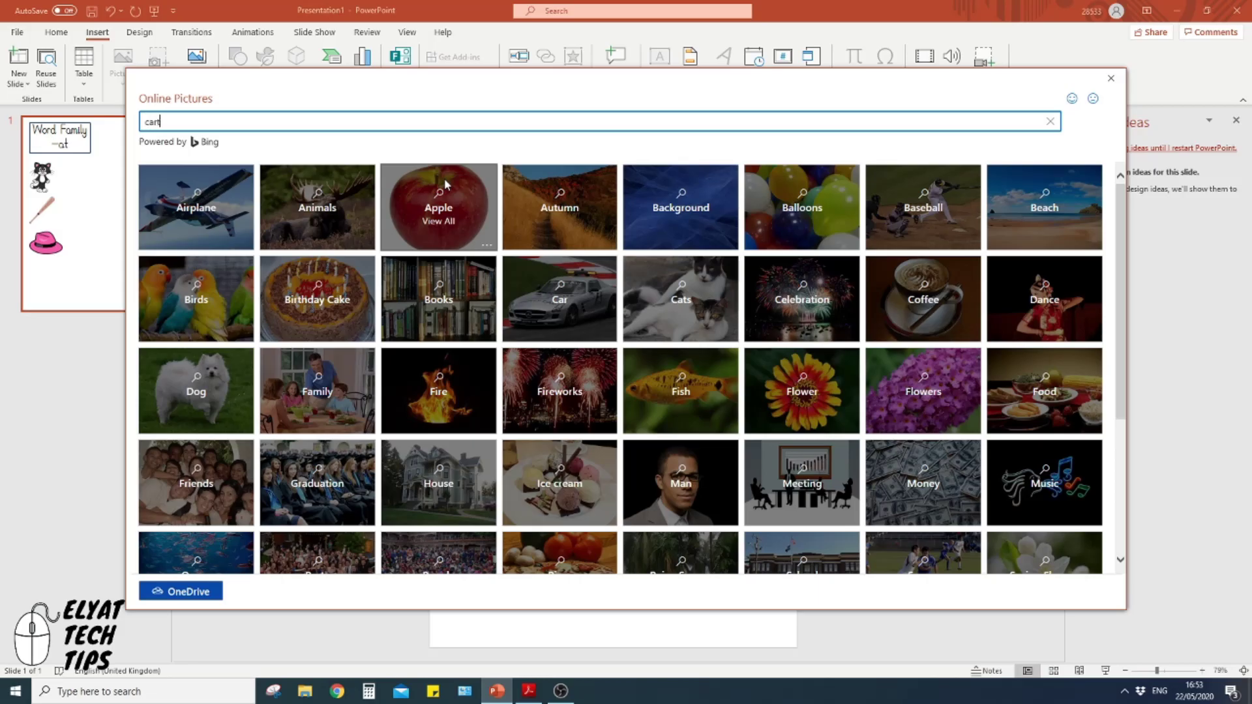
{"action": "key", "text": "Return"}
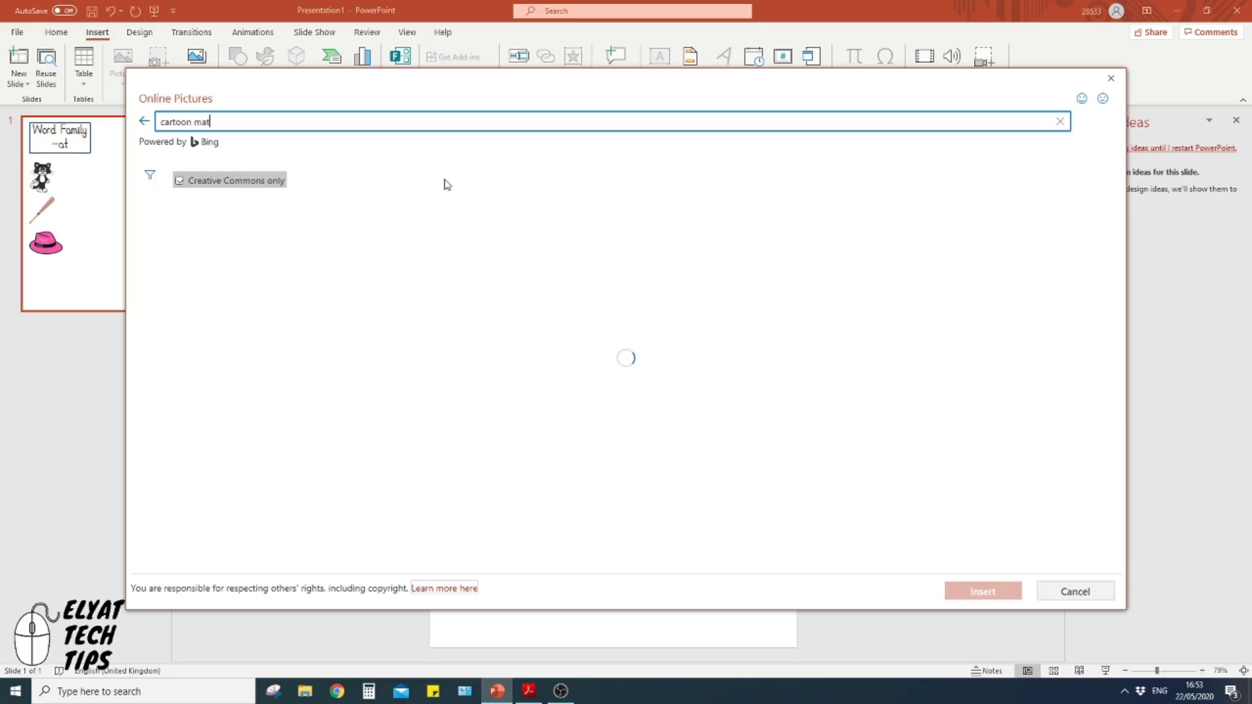
{"action": "left_click", "coordinate": [233, 231]}
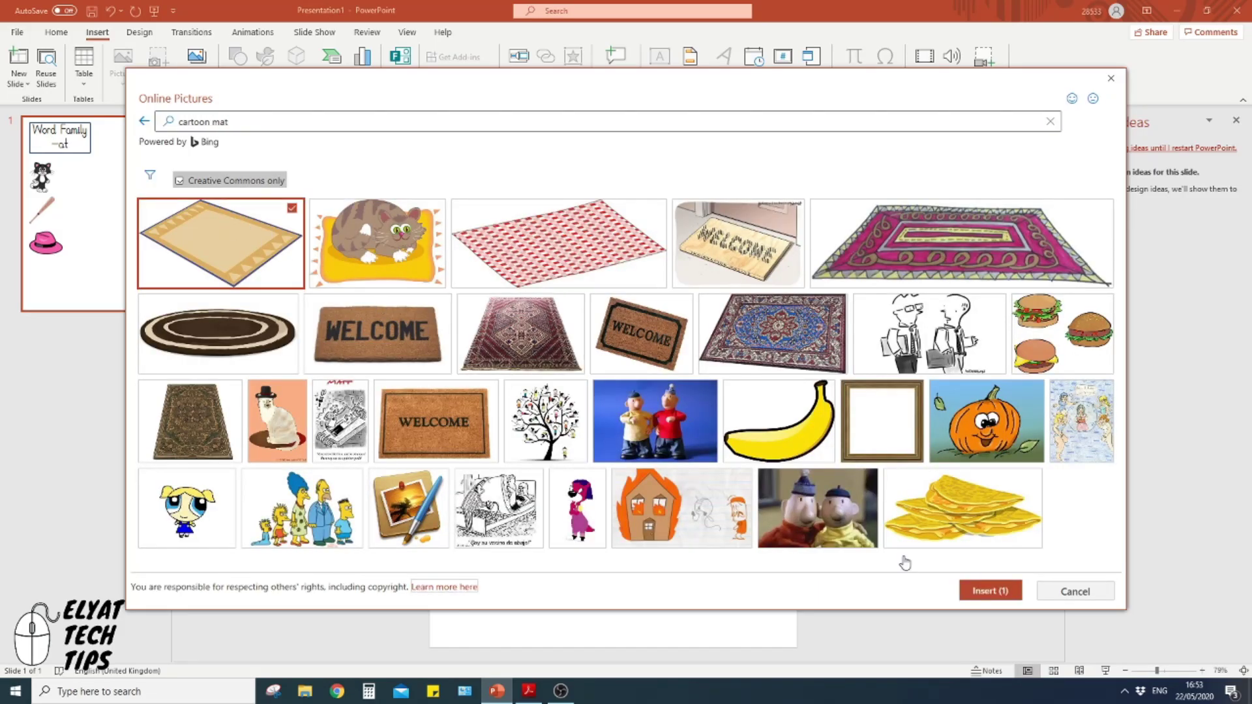
{"action": "left_click", "coordinate": [990, 591]}
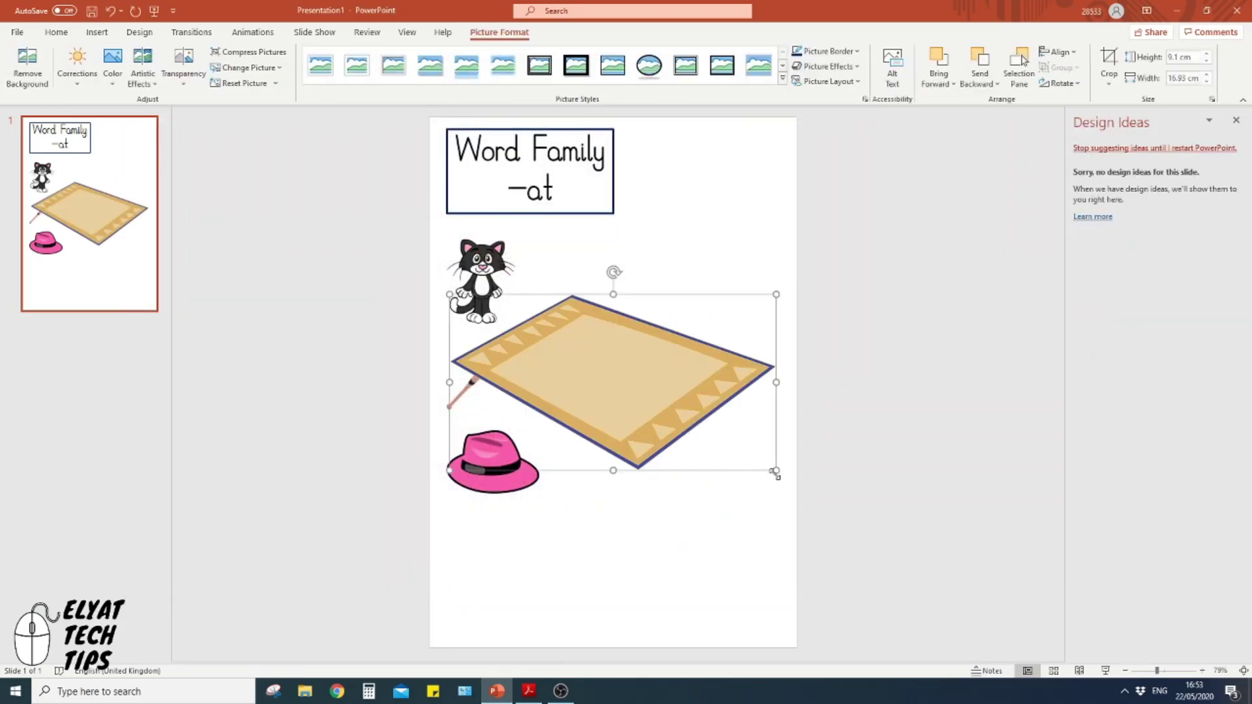
{"action": "left_click_drag", "start_coordinate": [776, 471], "coordinate": [502, 573]}
Space the cat, bat, hat and mat evenly in a column down the page.
{"action": "left_click_drag", "start_coordinate": [482, 471], "coordinate": [481, 483]}
{"action": "left_click_drag", "start_coordinate": [494, 570], "coordinate": [495, 596]}
{"action": "left_click_drag", "start_coordinate": [504, 483], "coordinate": [504, 499]}
{"action": "left_click_drag", "start_coordinate": [486, 364], "coordinate": [490, 375]}
{"action": "left_click_drag", "start_coordinate": [481, 281], "coordinate": [481, 281]}
{"action": "left_click", "coordinate": [729, 435]}
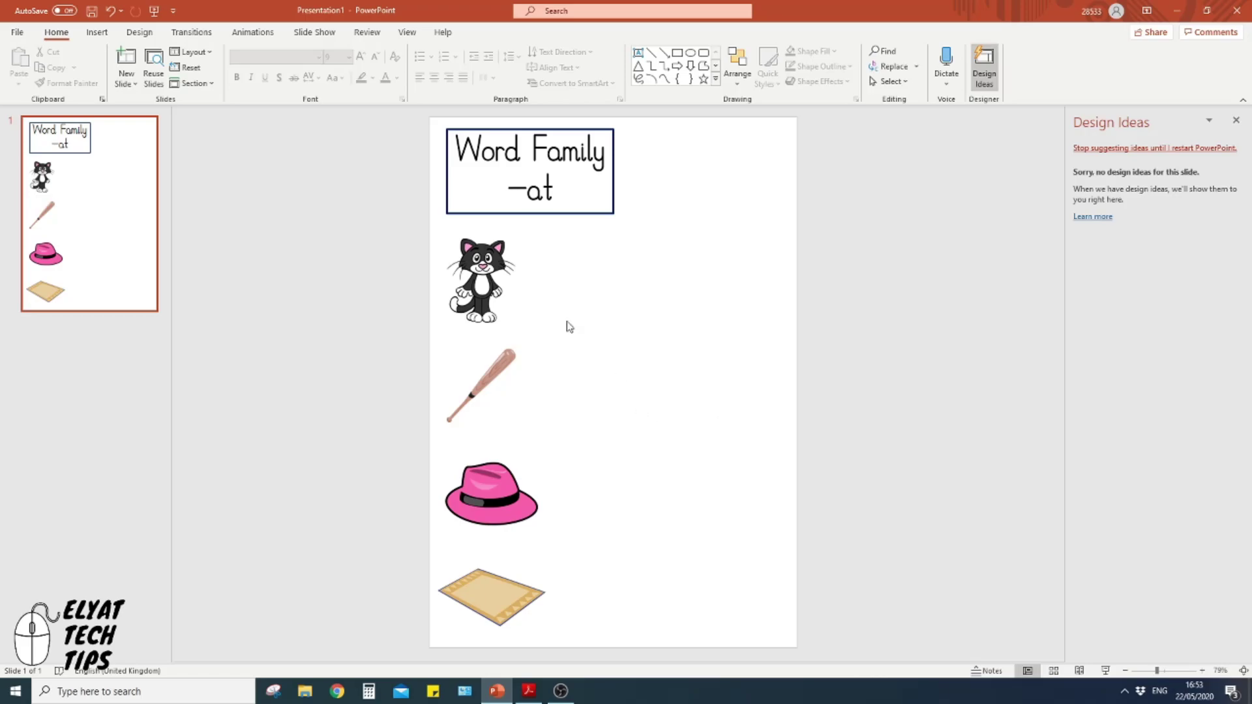
Draw a text box beside the cat containing an underscore write-line.
{"action": "left_click", "coordinate": [97, 32]}
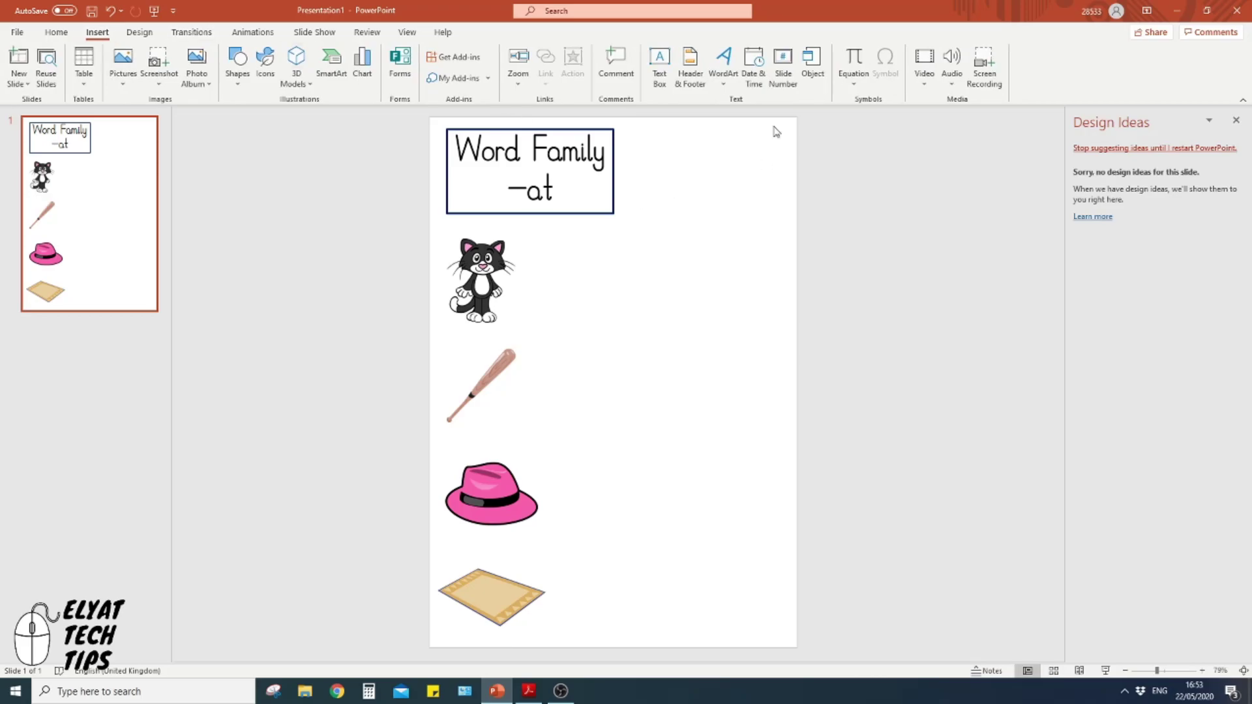
{"action": "left_click", "coordinate": [659, 66]}
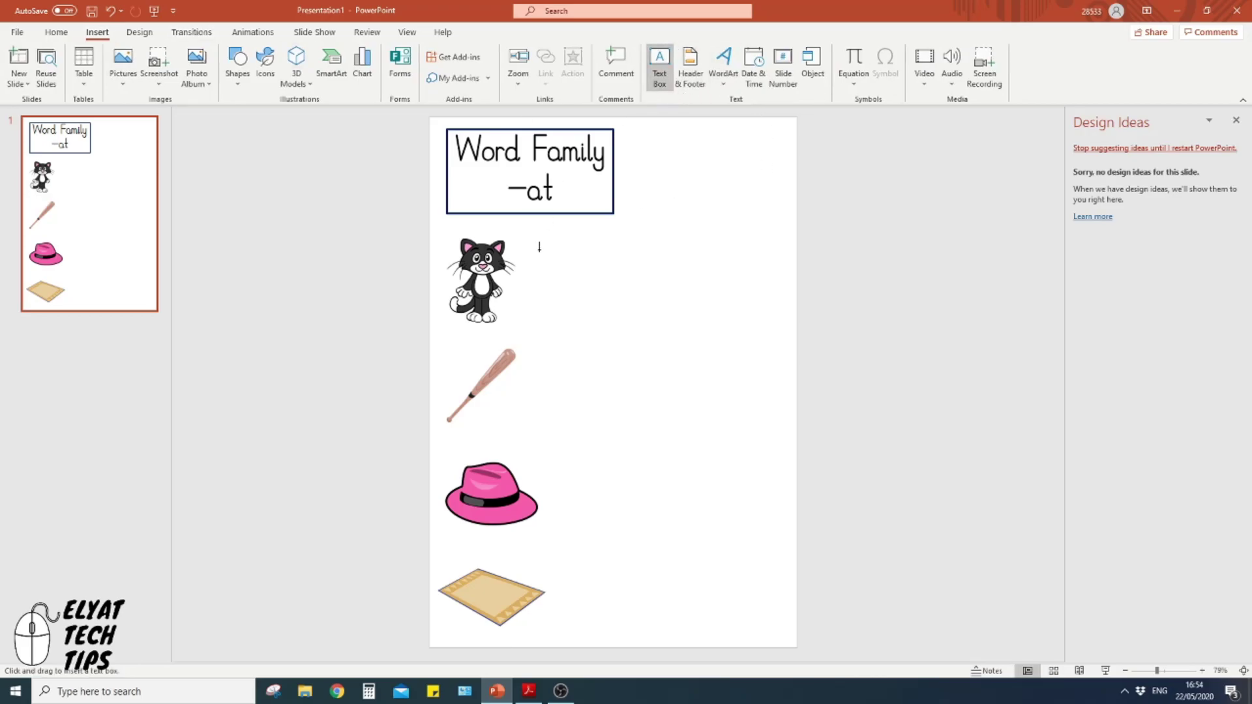
{"action": "left_click_drag", "start_coordinate": [539, 247], "coordinate": [656, 323]}
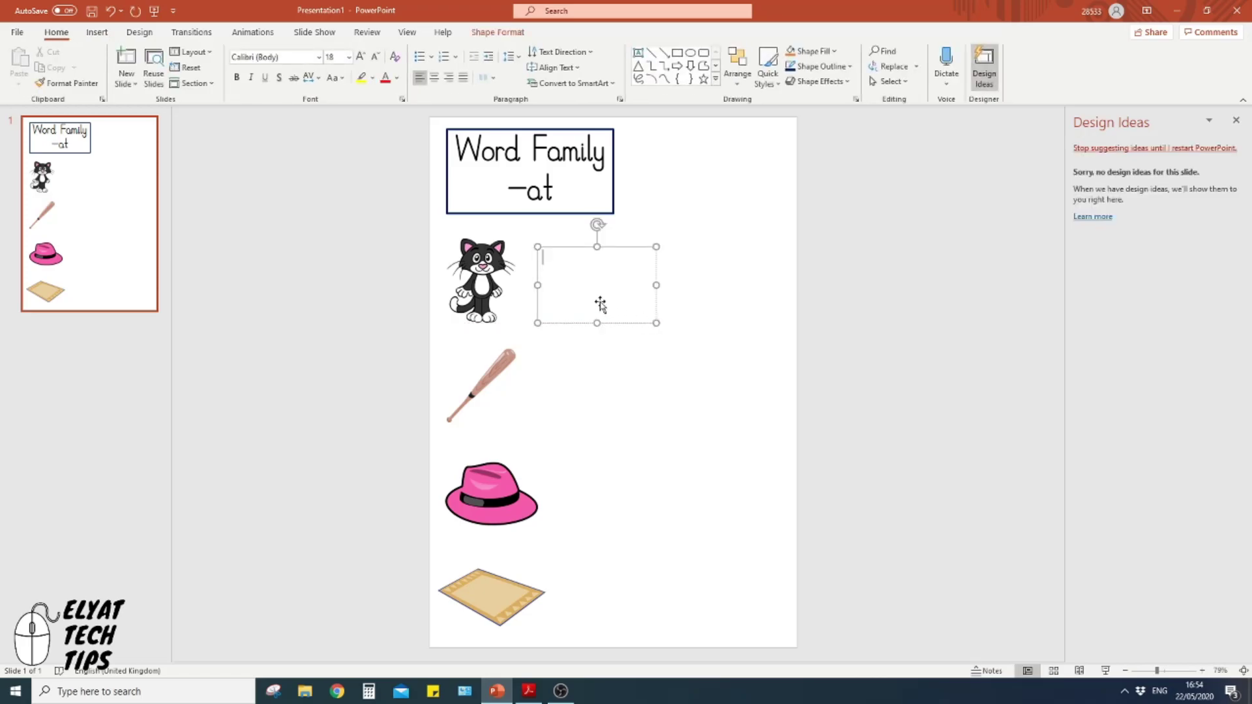
{"action": "key", "text": "Return"}
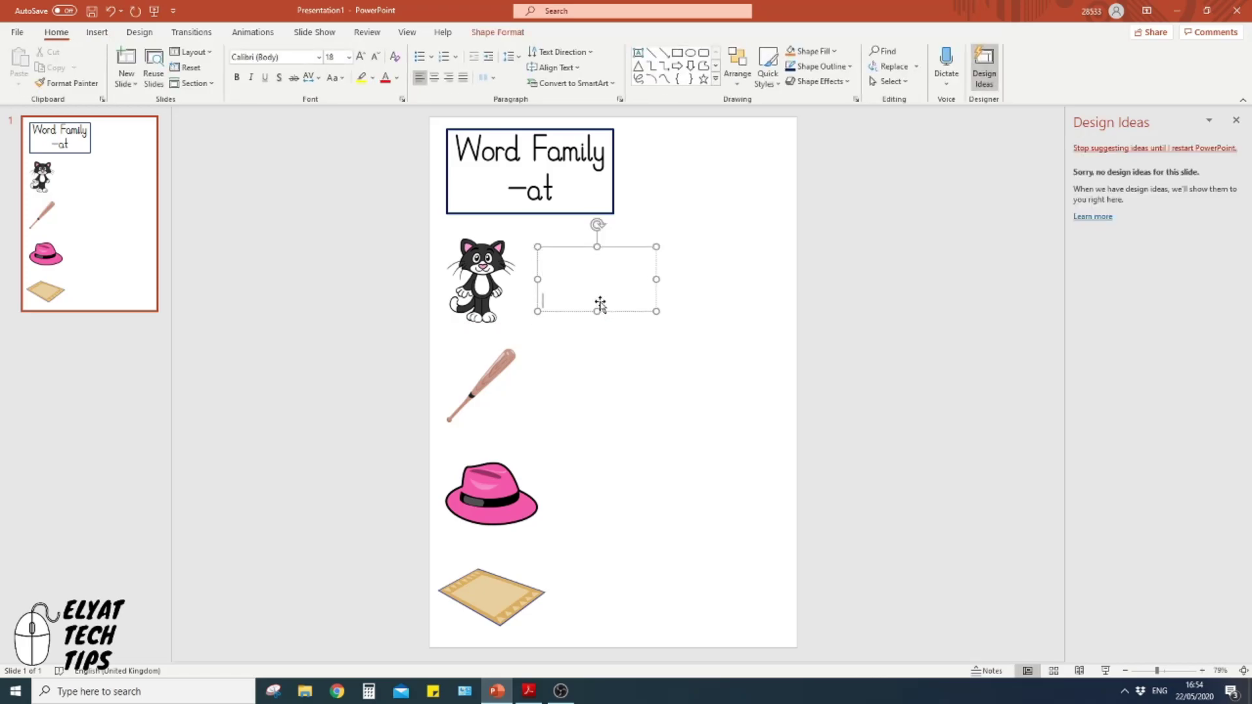
{"action": "scroll", "coordinate": [600, 304], "scroll_direction": "up", "scroll_amount": 10}
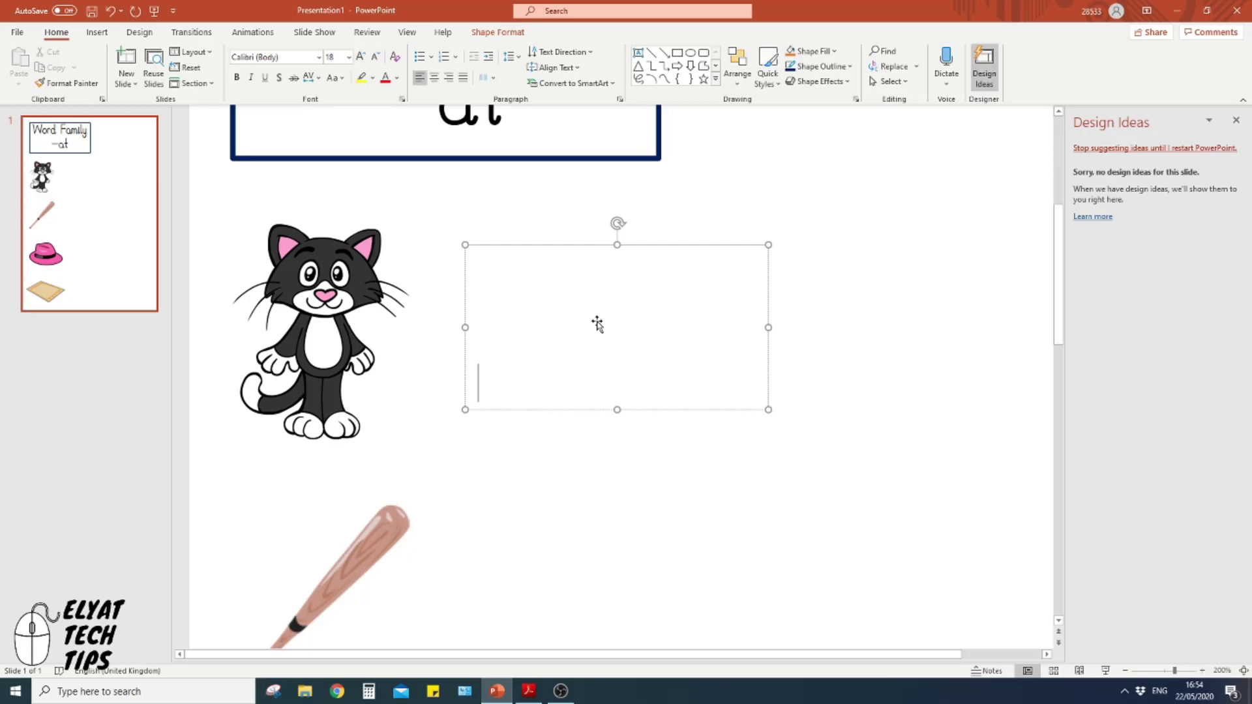
{"action": "key", "text": "Return"}
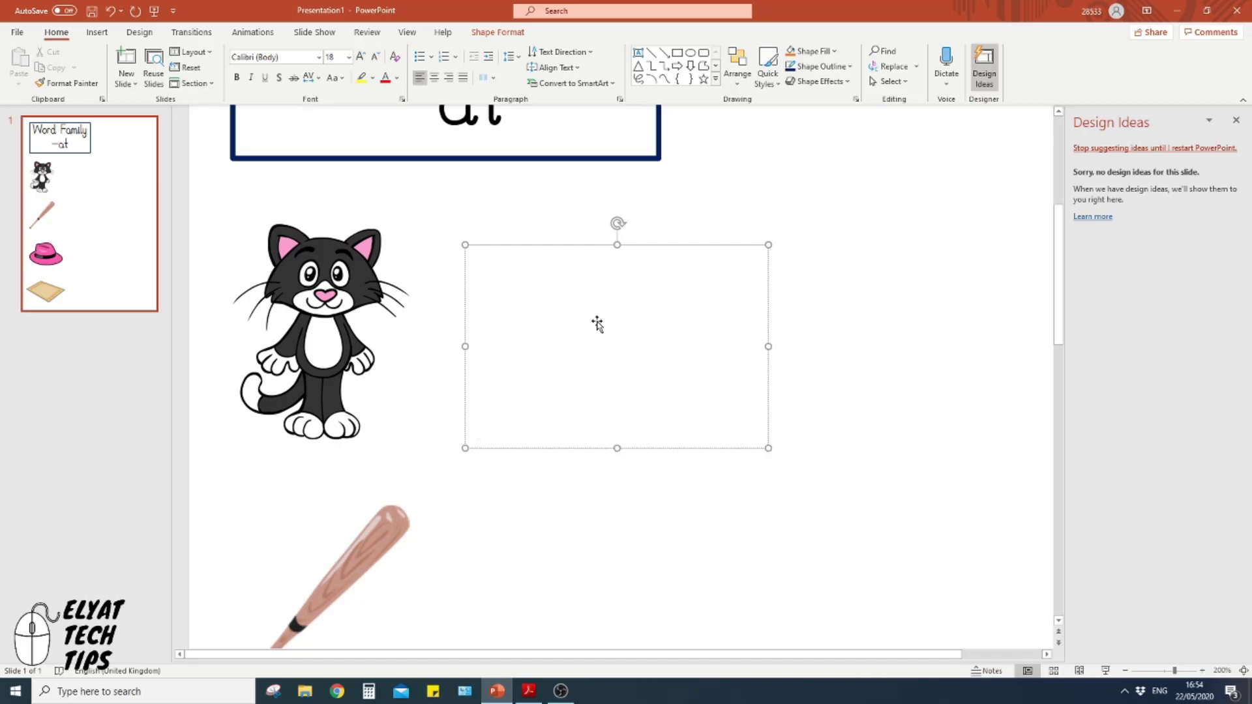
{"action": "type", "text": "_________"}
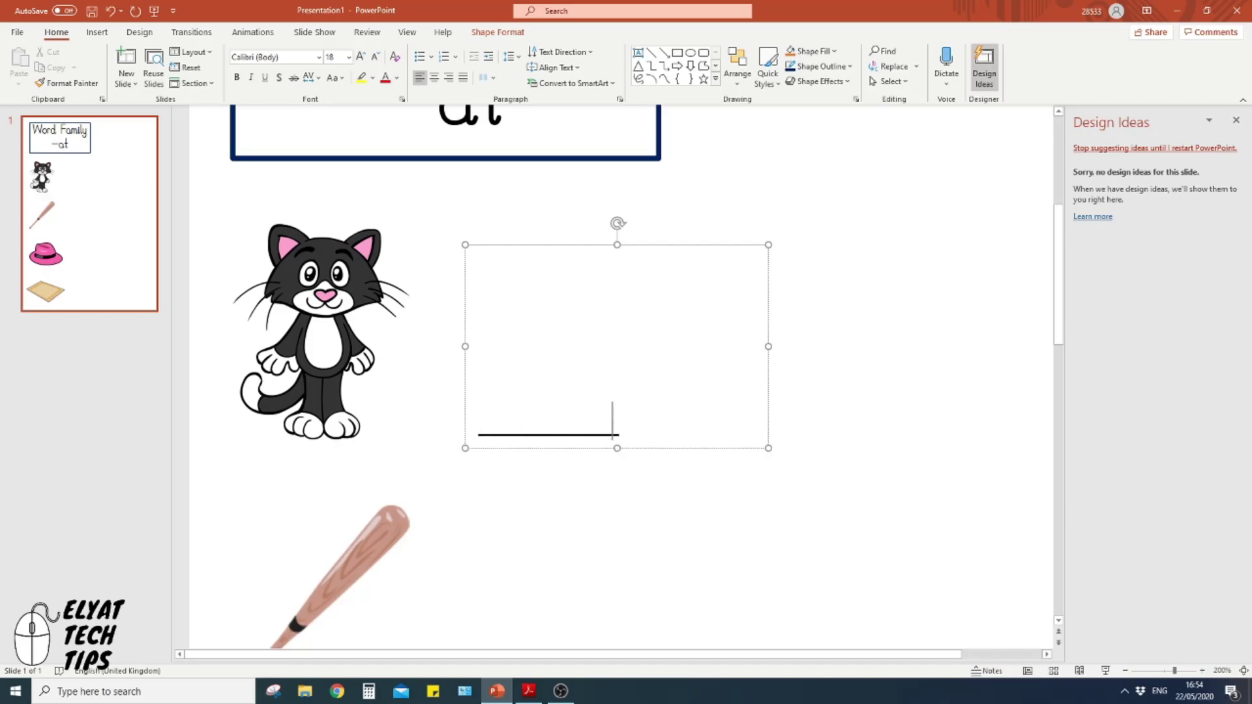
{"action": "type", "text": "_________"}
{"action": "key", "text": "Return"}
{"action": "type", "text": "_"}
{"action": "key", "text": "BackSpace"}
{"action": "key", "text": "BackSpace"}
{"action": "left_click", "coordinate": [866, 361]}
Select the whole write-line box beside the cat.
{"action": "scroll", "coordinate": [866, 363], "scroll_direction": "down", "scroll_amount": 1}
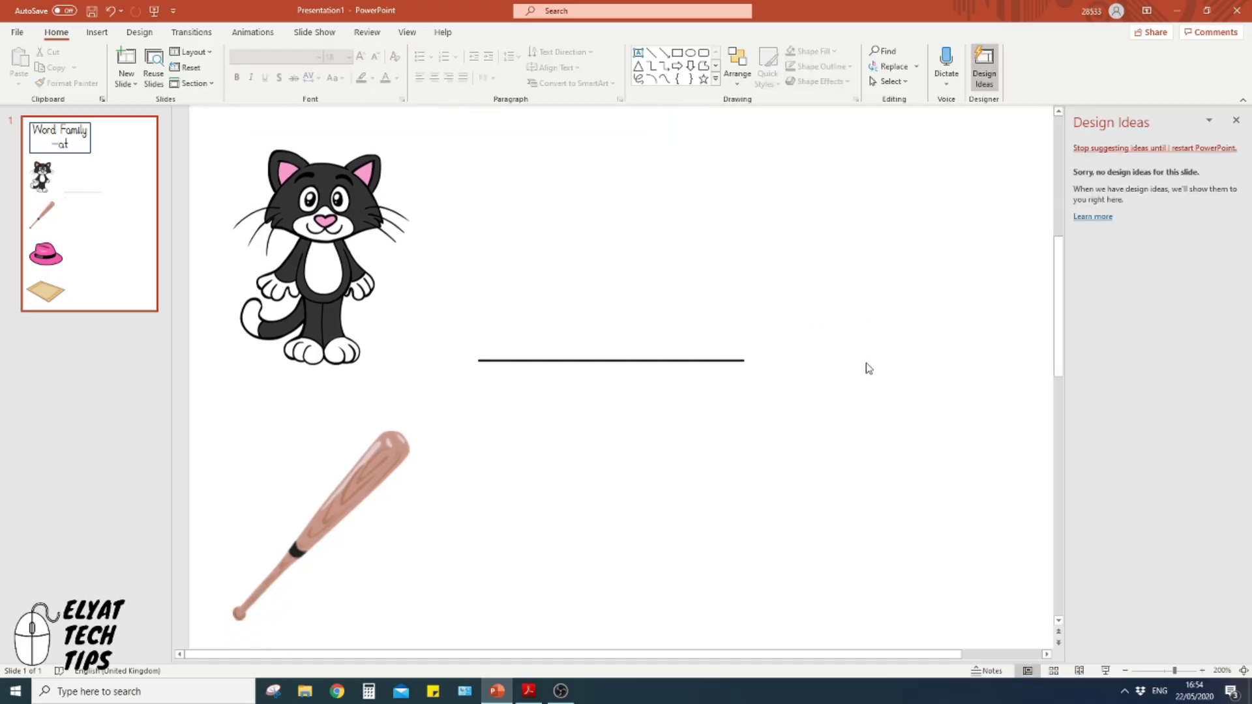
{"action": "left_click", "coordinate": [631, 358]}
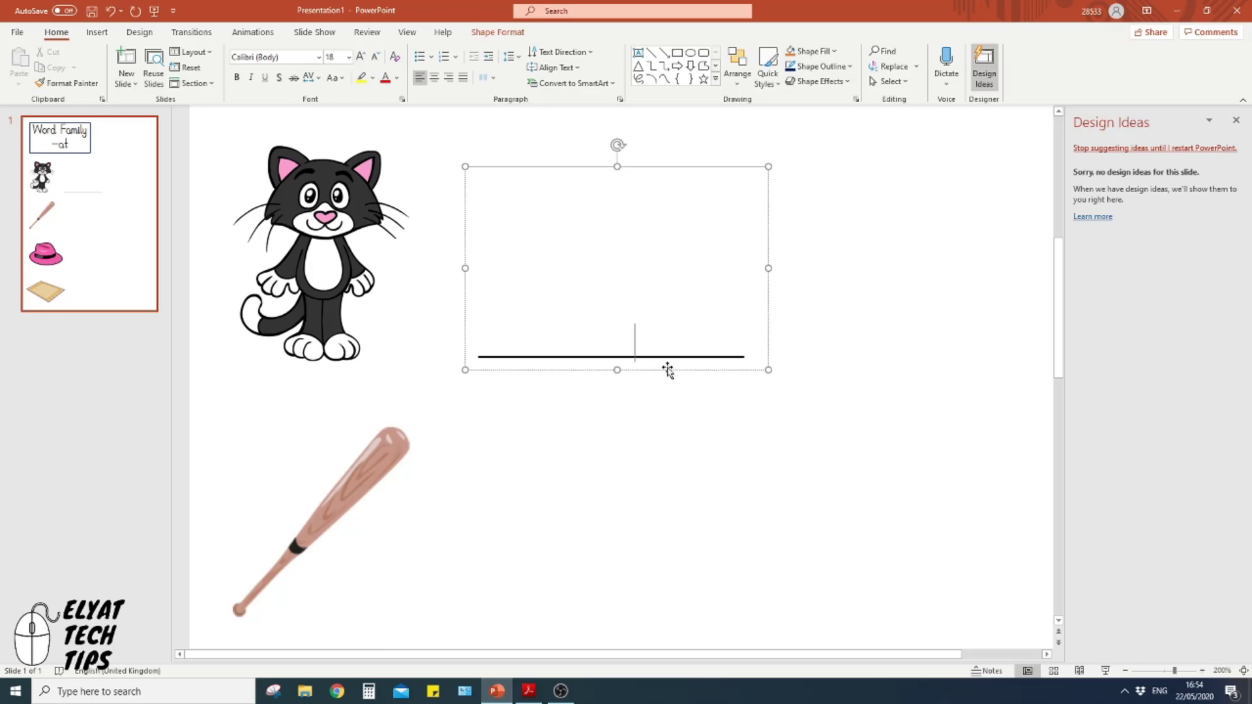
{"action": "scroll", "coordinate": [722, 373], "scroll_direction": "down", "scroll_amount": 1}
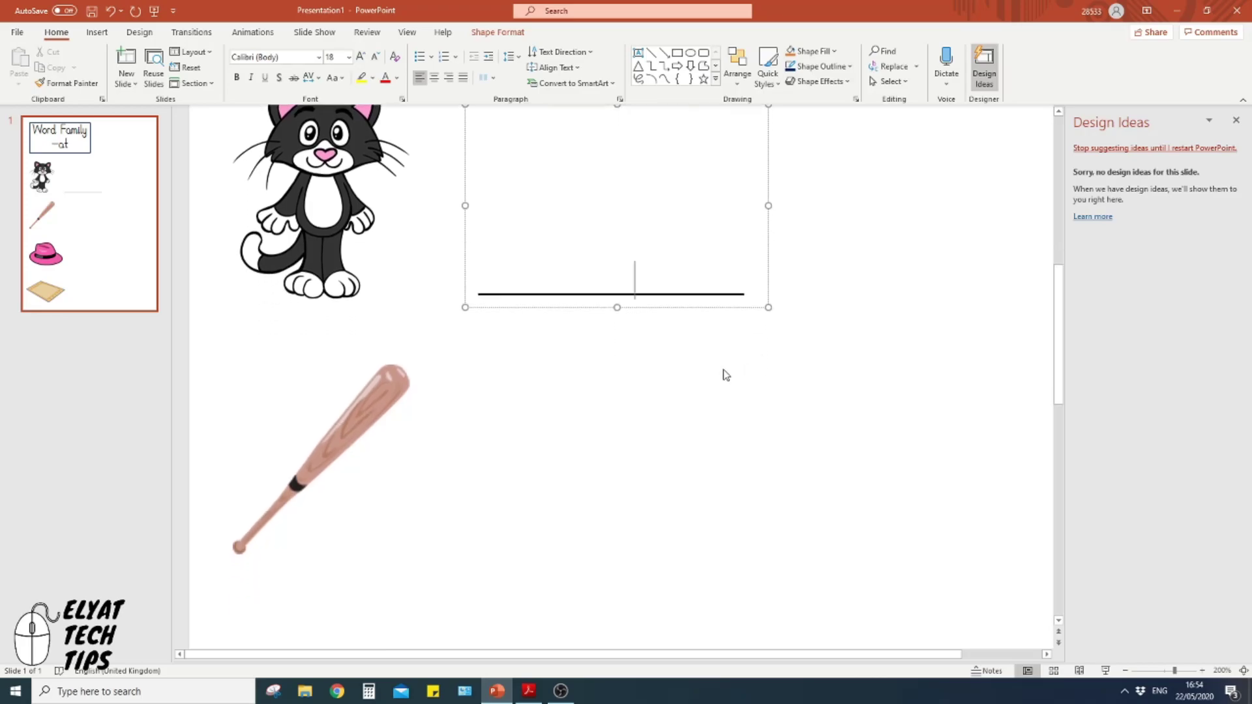
{"action": "scroll", "coordinate": [675, 374], "scroll_direction": "down", "scroll_amount": 3, "text": "ctrl"}
{"action": "scroll", "coordinate": [675, 374], "scroll_direction": "down", "scroll_amount": 1, "text": "ctrl"}
{"action": "left_click", "coordinate": [637, 381]}
{"action": "left_click", "coordinate": [589, 487]}
Paste copies of the write-line beside the bat and the hat.
{"action": "key", "text": "ctrl+v"}
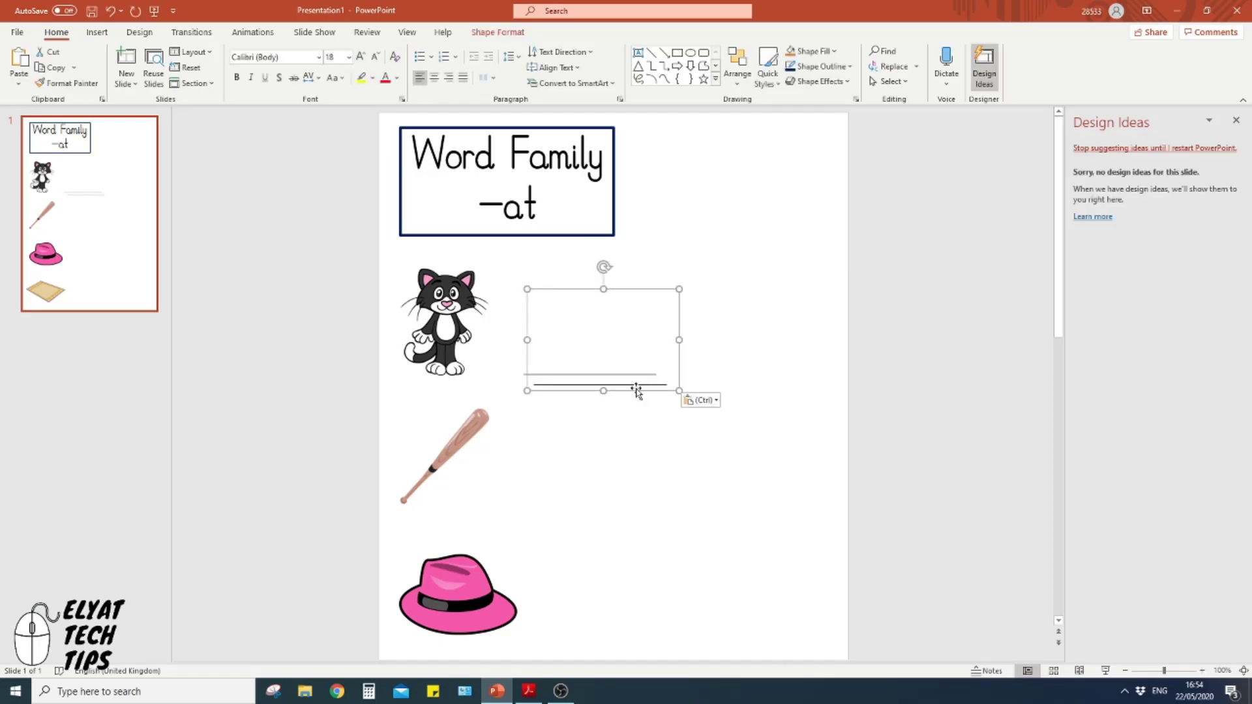
{"action": "left_click_drag", "start_coordinate": [637, 391], "coordinate": [623, 509]}
{"action": "scroll", "coordinate": [750, 469], "scroll_direction": "down", "scroll_amount": 2}
{"action": "key", "text": "ctrl+v"}
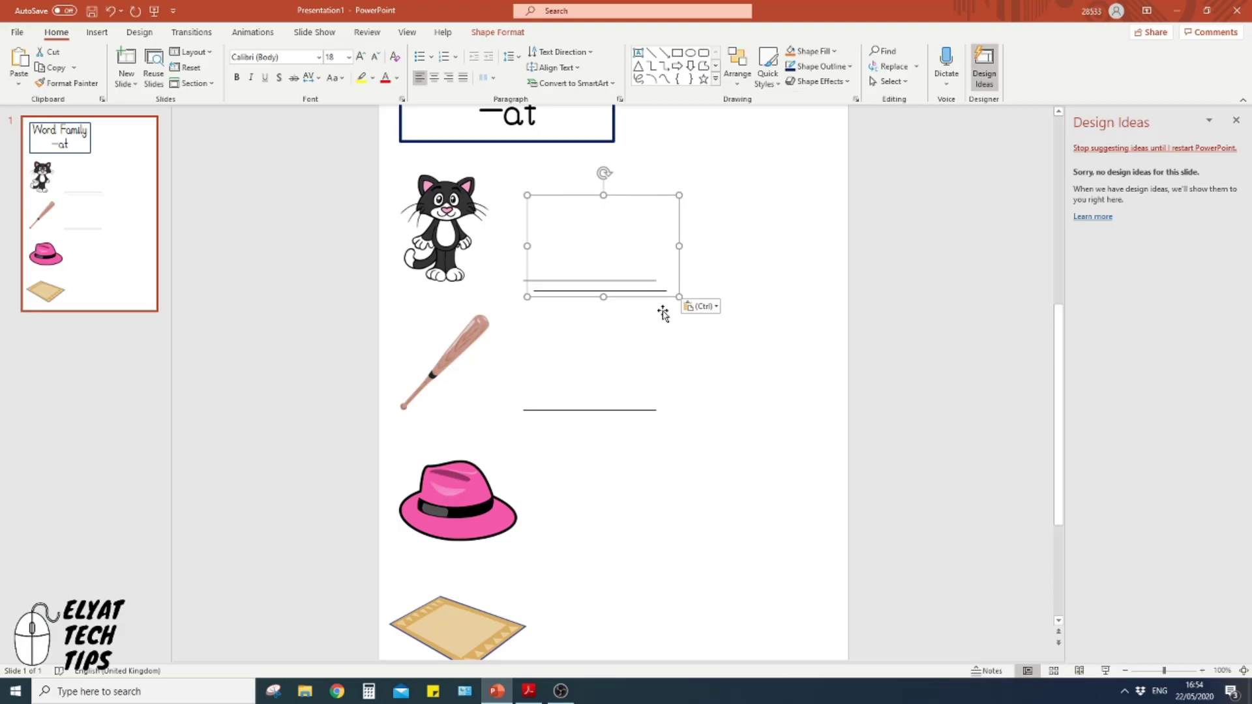
{"action": "left_click_drag", "start_coordinate": [661, 301], "coordinate": [650, 548]}
Paste a write-line beside the mat and align it with the other lines.
{"action": "scroll", "coordinate": [698, 501], "scroll_direction": "down", "scroll_amount": 1}
{"action": "key", "text": "ctrl+v"}
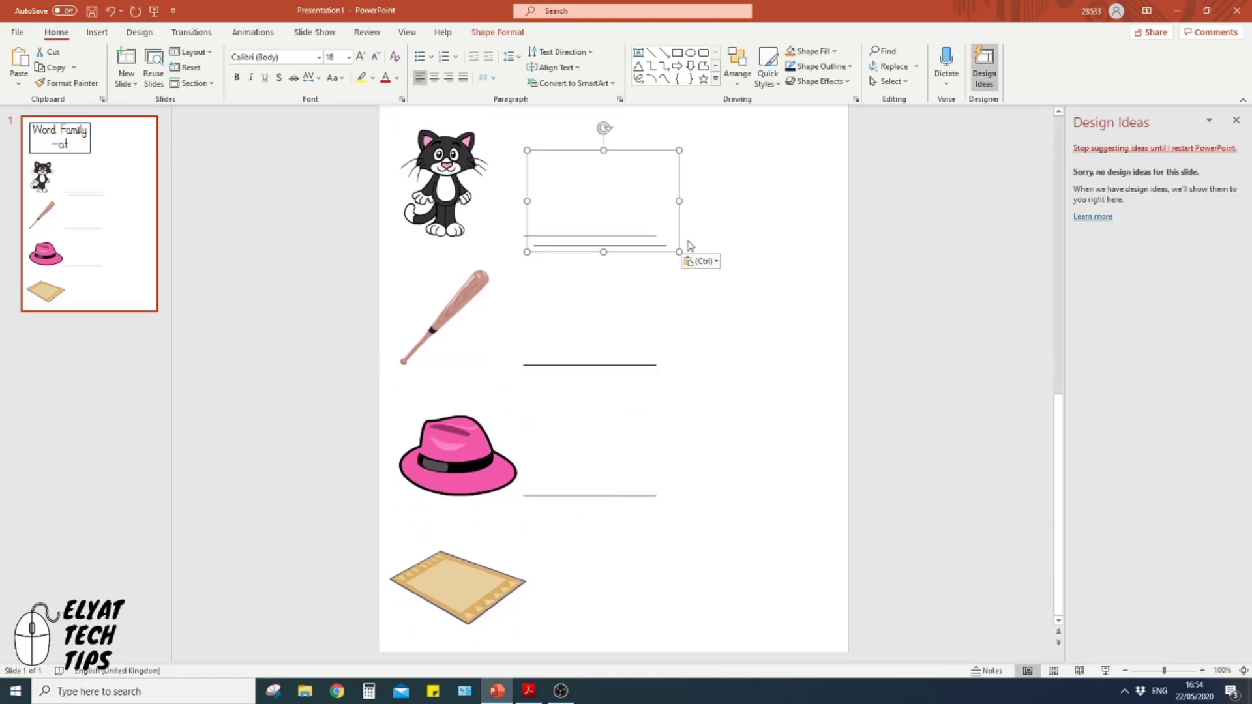
{"action": "left_click_drag", "start_coordinate": [663, 253], "coordinate": [644, 619]}
{"action": "left_click", "coordinate": [754, 555]}
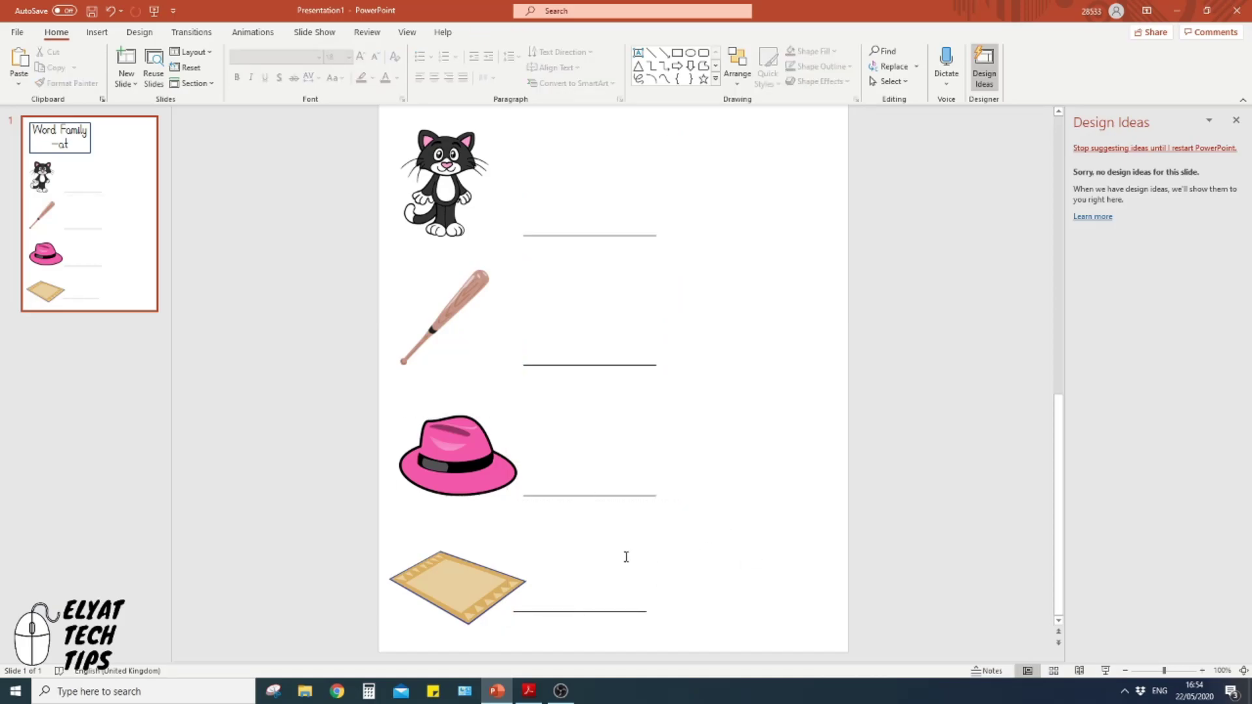
{"action": "left_click", "coordinate": [602, 613]}
{"action": "left_click_drag", "start_coordinate": [604, 612], "coordinate": [613, 615]}
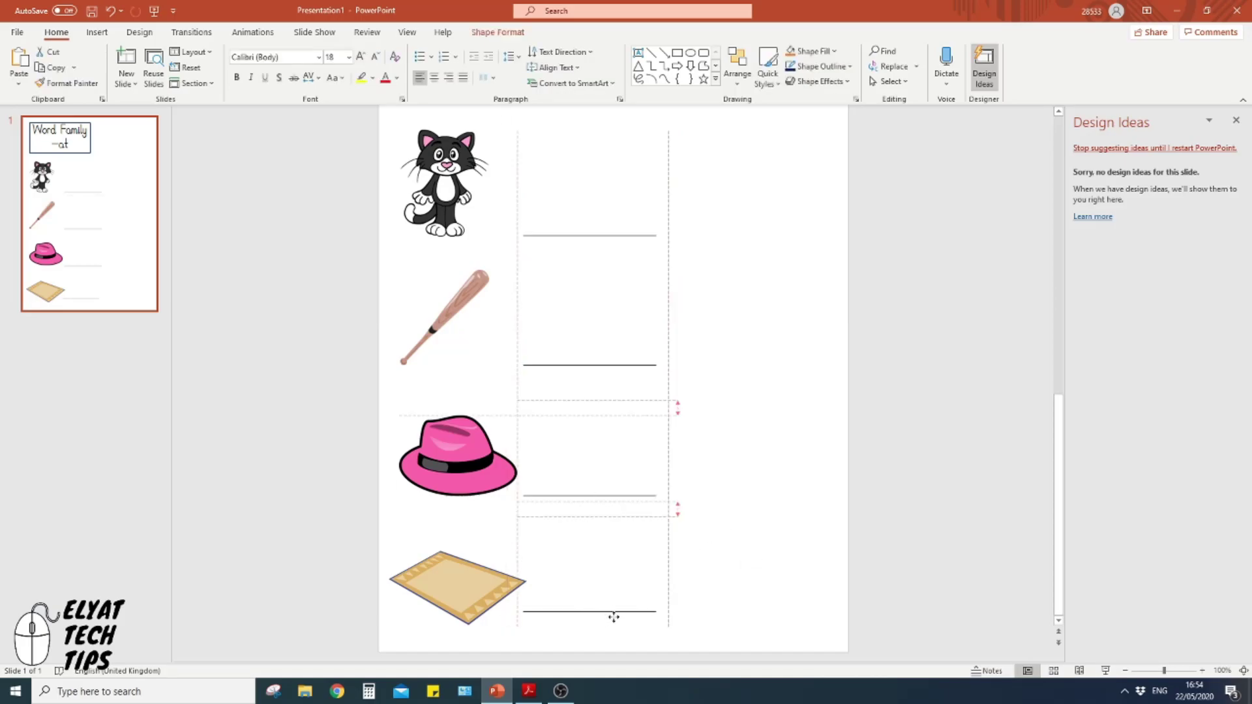
{"action": "left_click", "coordinate": [738, 584]}
{"action": "scroll", "coordinate": [696, 430], "scroll_direction": "down", "scroll_amount": 2, "text": "ctrl"}
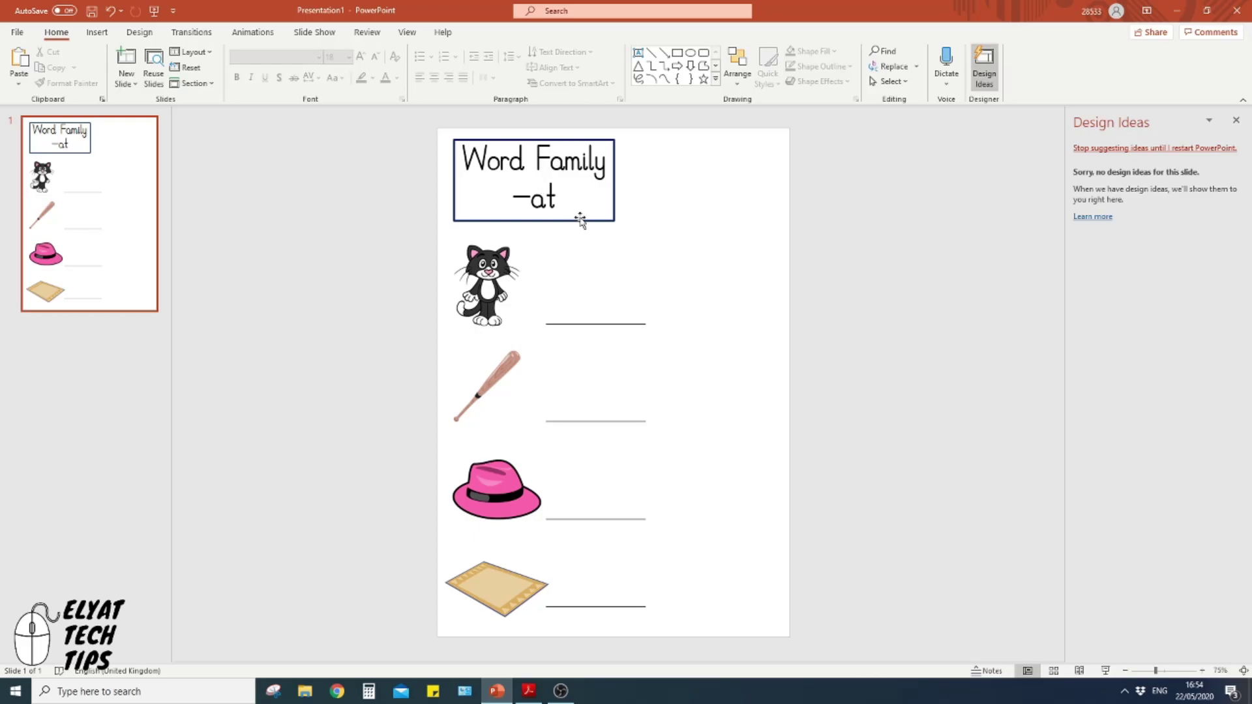
Duplicate the title box, move it right, and retype its text as 'Word Bank'.
{"action": "left_click", "coordinate": [580, 219]}
{"action": "key", "text": "ctrl+c"}
{"action": "key", "text": "ctrl+v"}
{"action": "left_click_drag", "start_coordinate": [600, 236], "coordinate": [758, 300]}
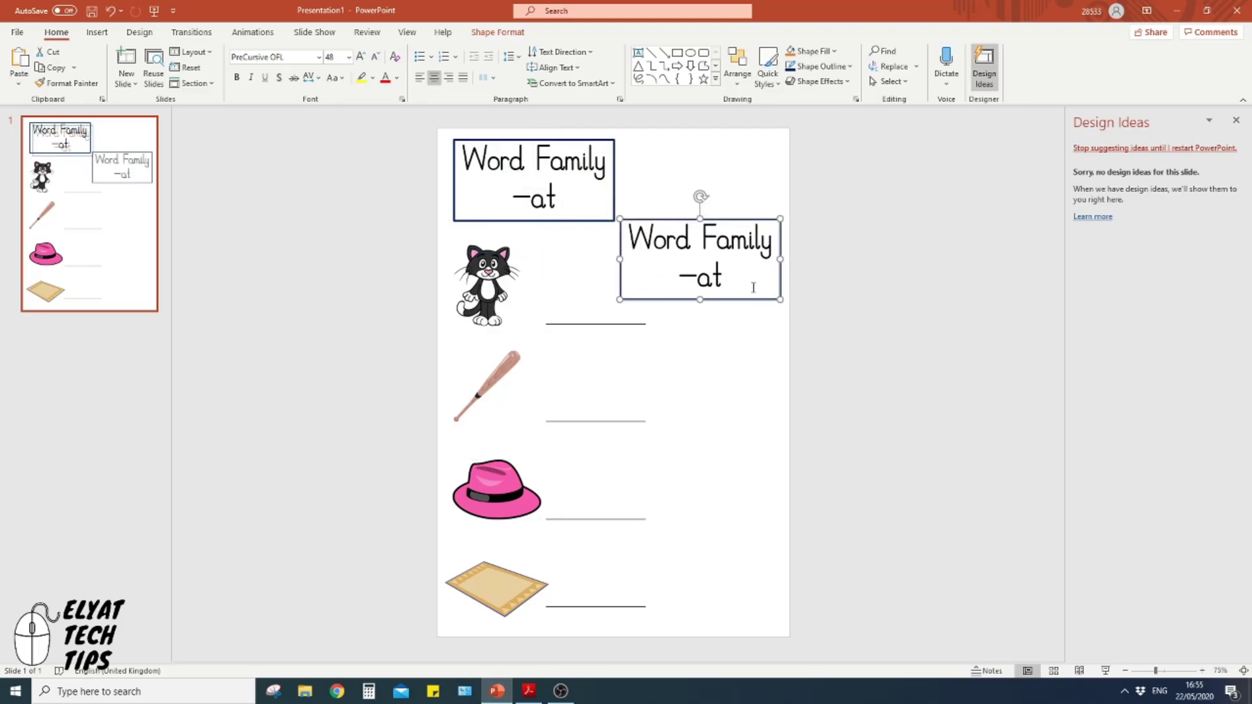
{"action": "triple_click", "coordinate": [749, 282]}
{"action": "type", "text": "Word"}
{"action": "key", "text": "BackSpace"}
{"action": "key", "text": "BackSpace"}
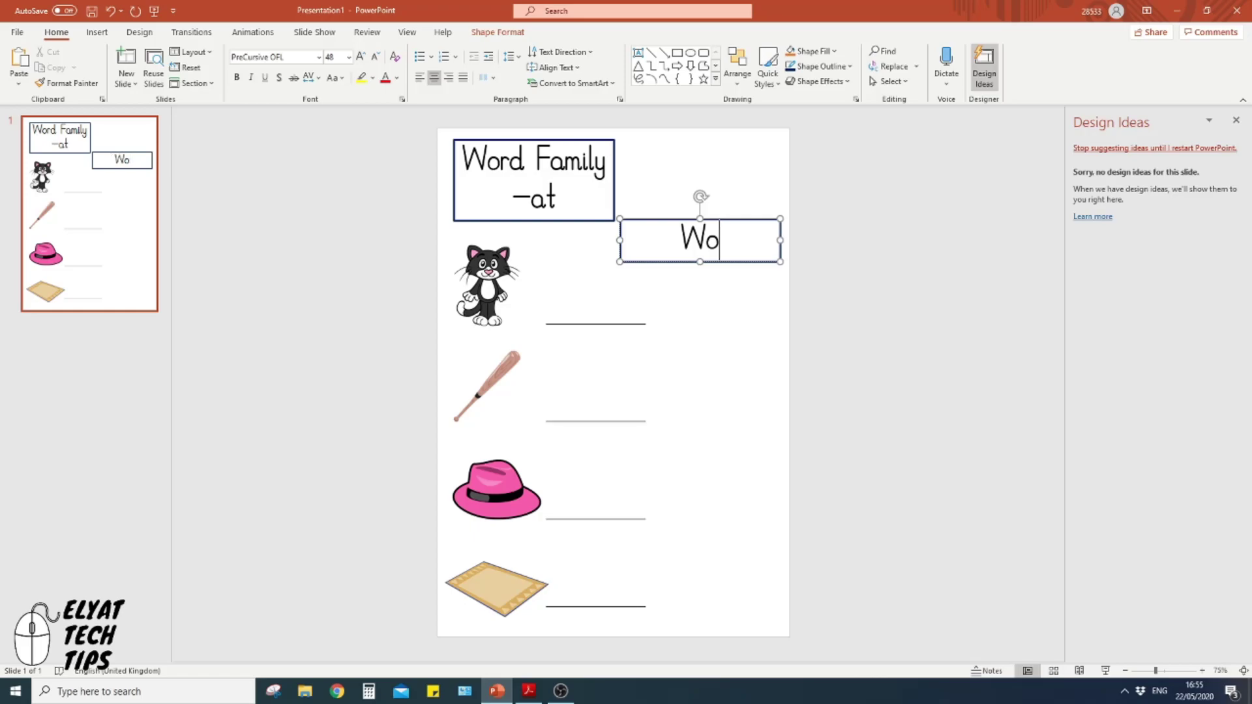
{"action": "type", "text": "rd Bank"}
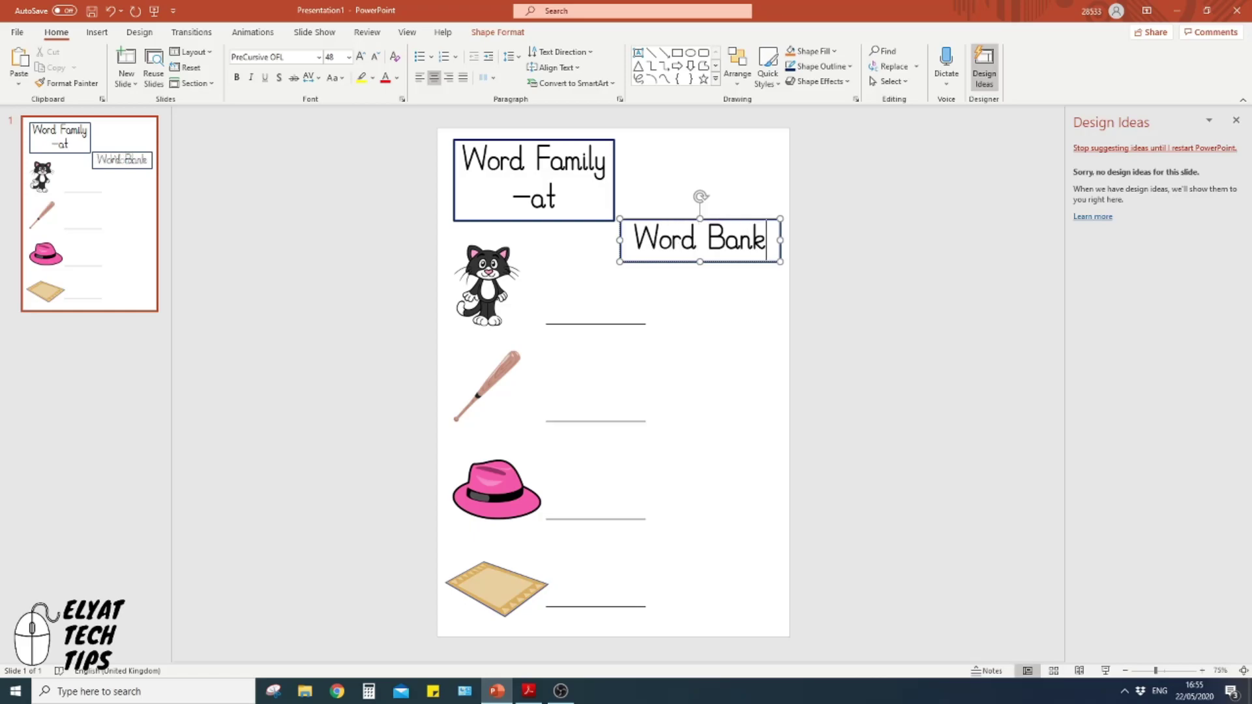
Shrink the Word Bank text to 28 pt and narrow the box to fit.
{"action": "key", "text": "ctrl+a"}
{"action": "left_click", "coordinate": [375, 57]}
{"action": "left_click", "coordinate": [375, 57]}
{"action": "left_click", "coordinate": [375, 57]}
{"action": "left_click", "coordinate": [375, 56]}
{"action": "left_click", "coordinate": [375, 56]}
{"action": "left_click_drag", "start_coordinate": [780, 232], "coordinate": [759, 298]}
{"action": "left_click", "coordinate": [758, 352]}
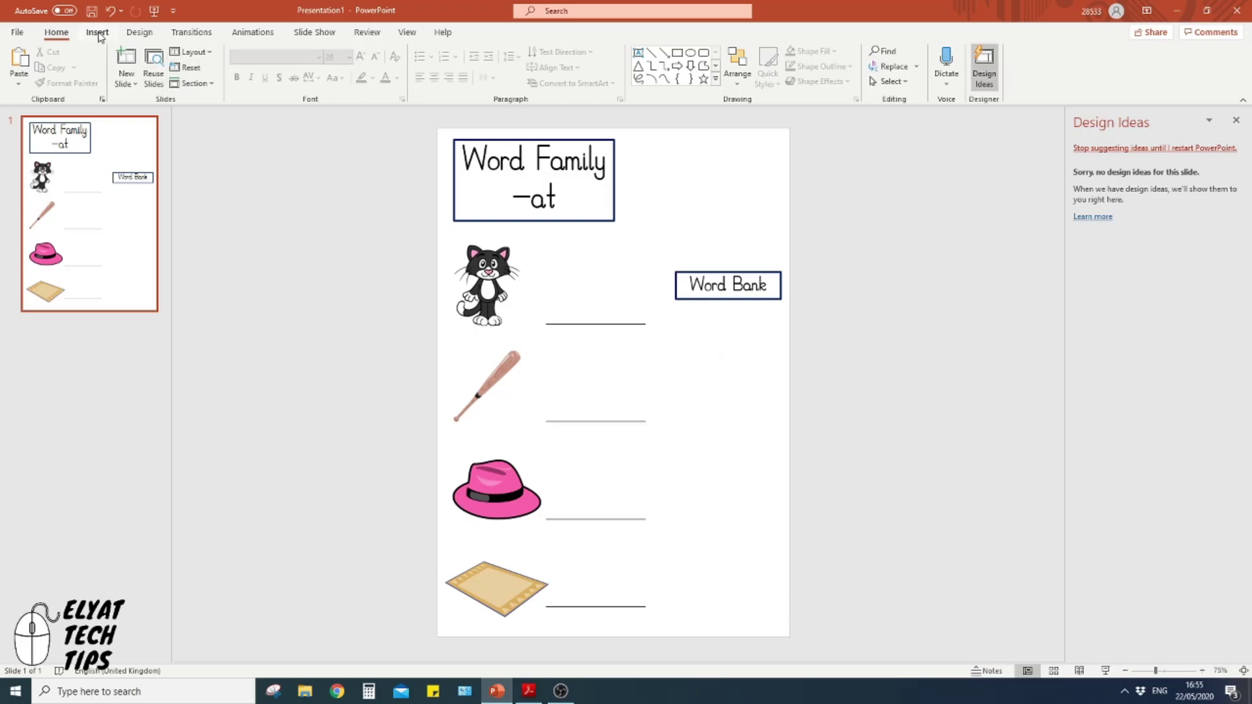
Draw a text box below the Word Bank heading and type bat.
{"action": "left_click", "coordinate": [97, 34]}
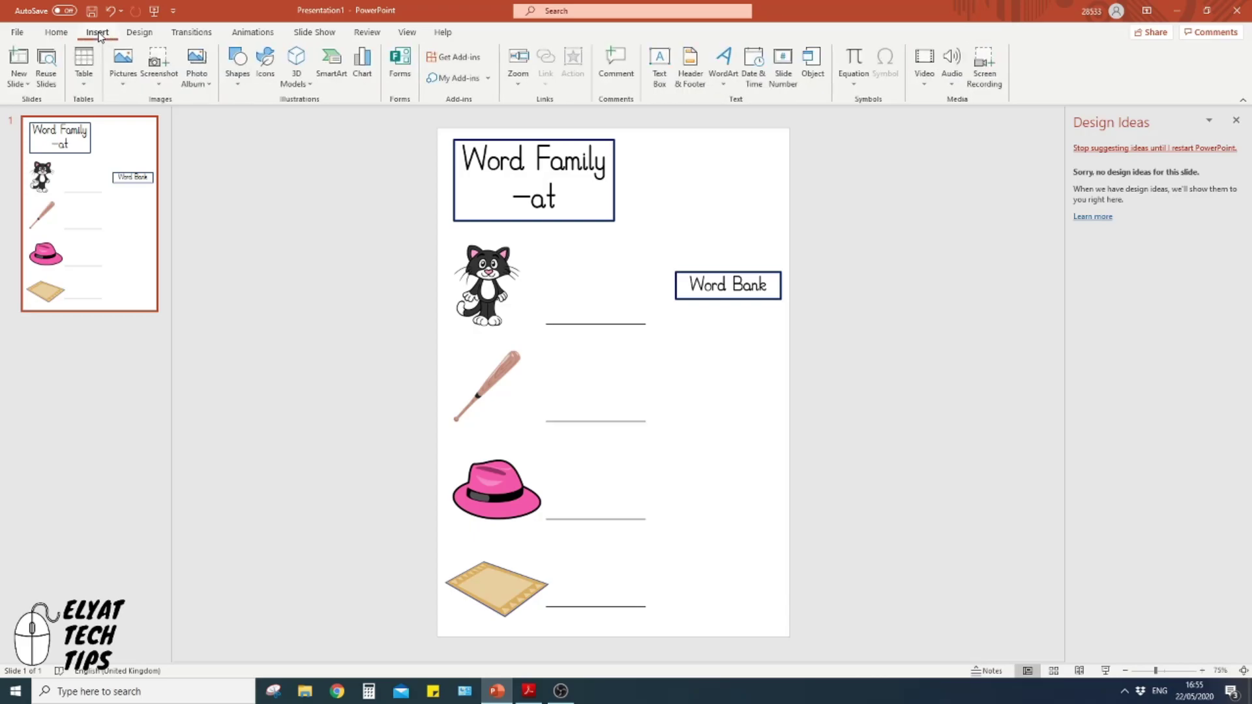
{"action": "left_click", "coordinate": [659, 65]}
{"action": "left_click_drag", "start_coordinate": [675, 329], "coordinate": [780, 383]}
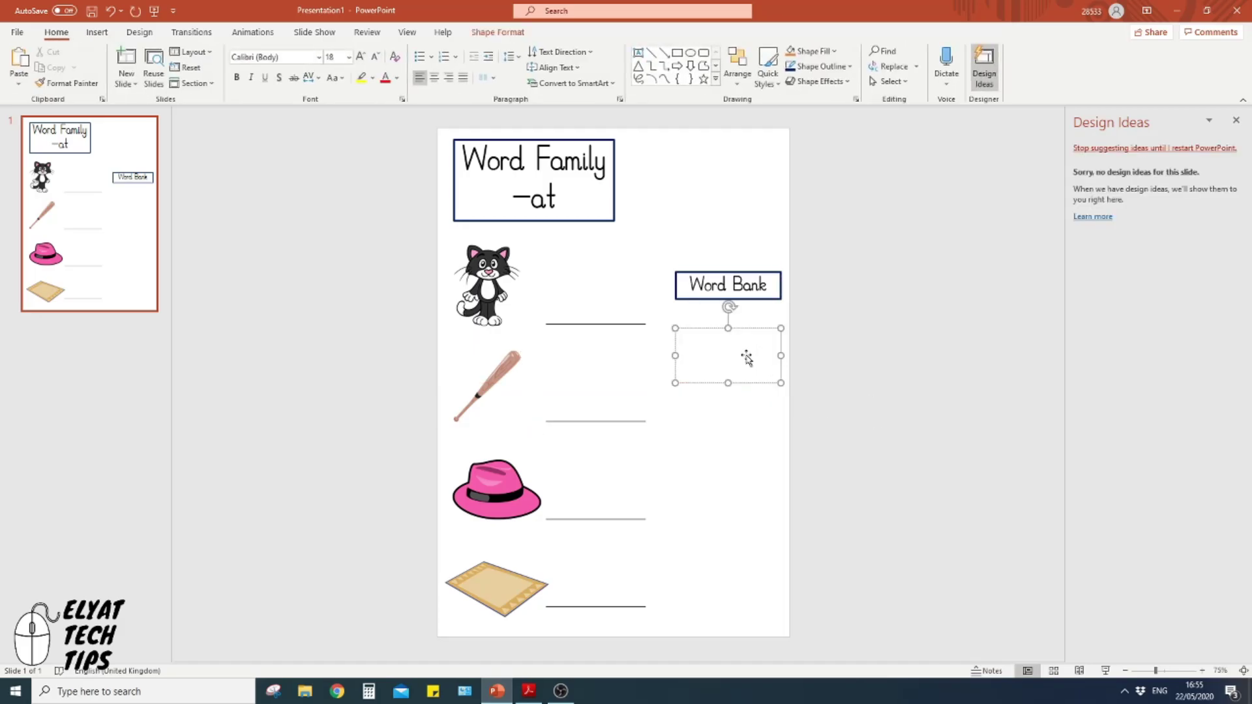
{"action": "type", "text": "bat"}
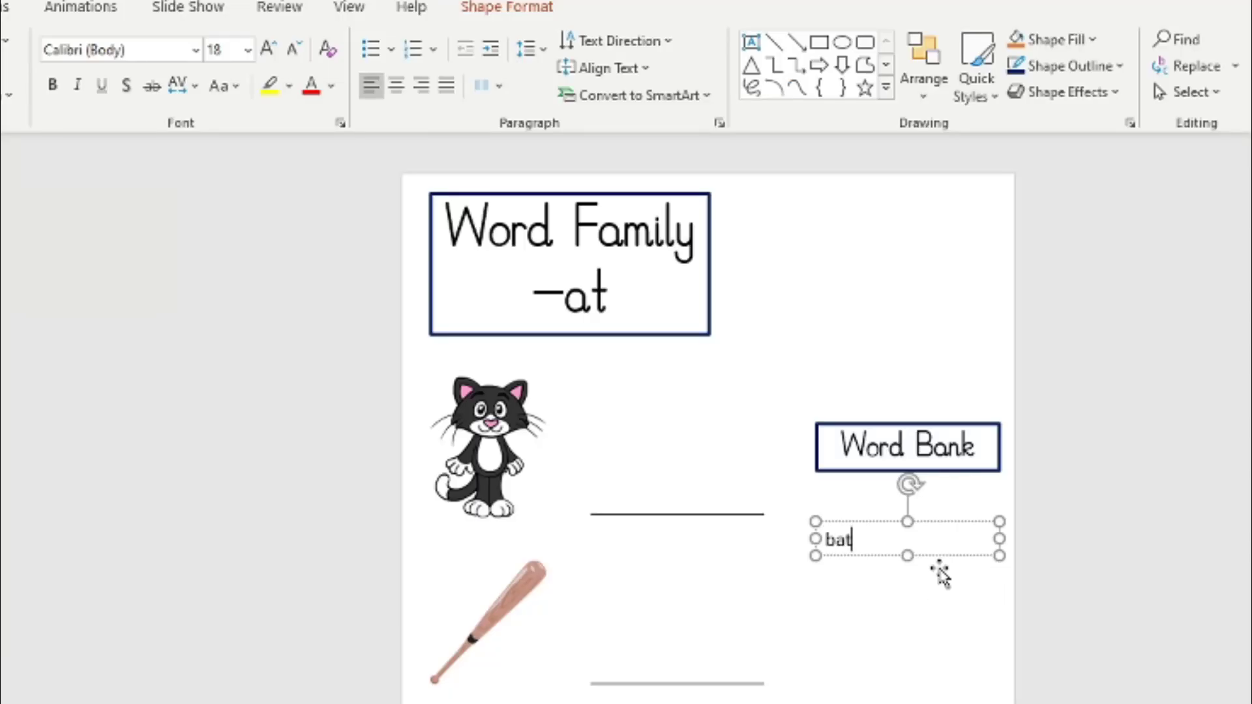
{"action": "left_click", "coordinate": [839, 547]}
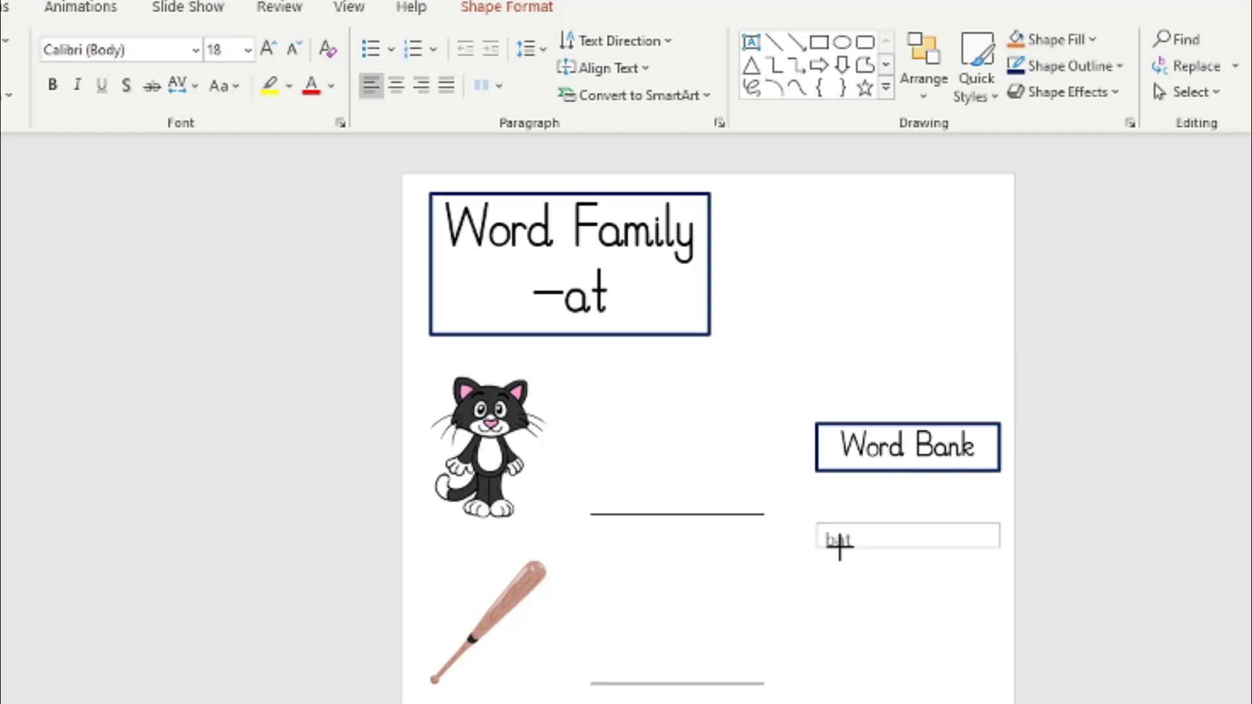
{"action": "left_click", "coordinate": [860, 553]}
Format bat as red PreCursive OFL at 60 pt, centred in its box.
{"action": "double_click", "coordinate": [838, 540]}
{"action": "left_click", "coordinate": [195, 49]}
{"action": "type", "text": "Pro"}
{"action": "left_click", "coordinate": [288, 211]}
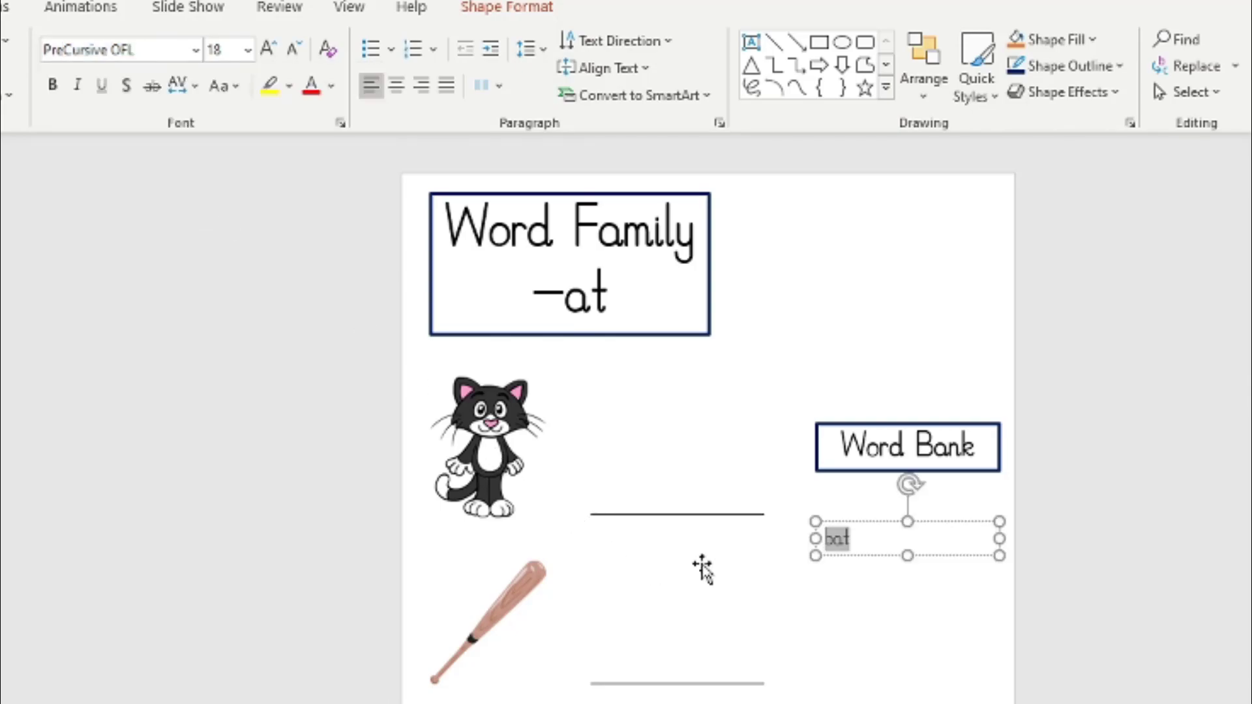
{"action": "left_click", "coordinate": [268, 50]}
{"action": "left_click", "coordinate": [267, 49]}
{"action": "left_click", "coordinate": [267, 49]}
{"action": "left_click", "coordinate": [267, 50]}
{"action": "left_click", "coordinate": [396, 85]}
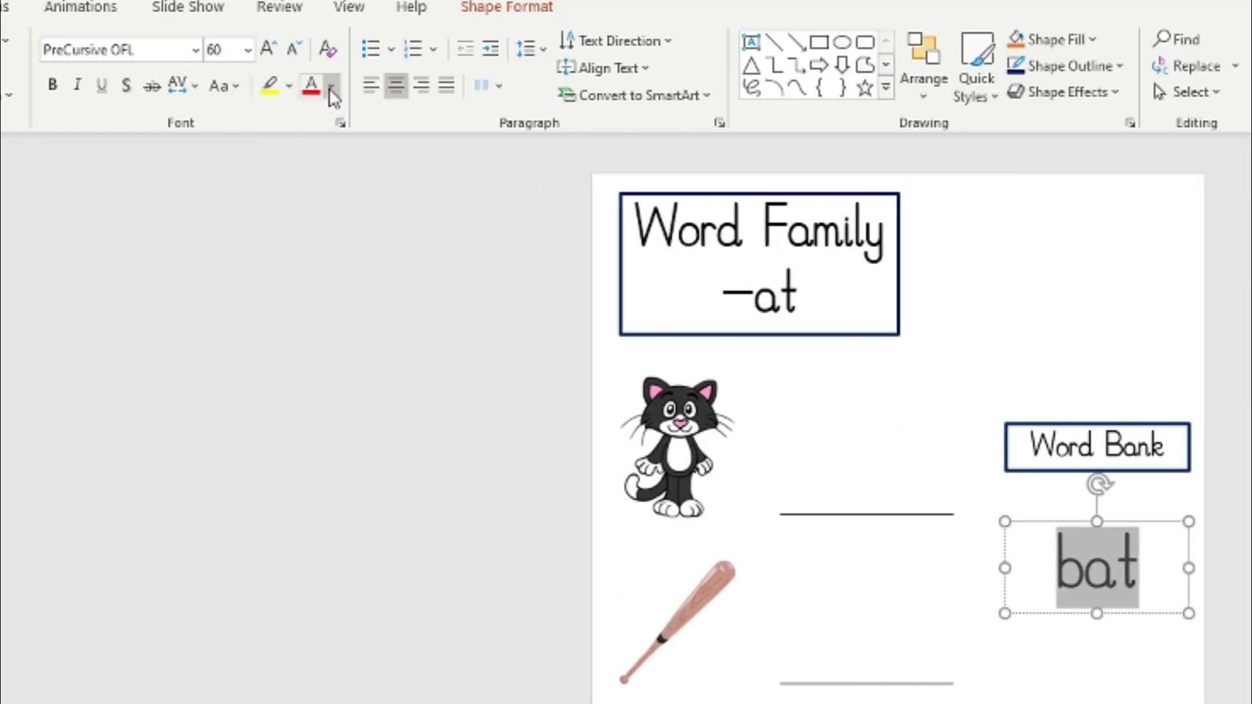
{"action": "left_click", "coordinate": [312, 86]}
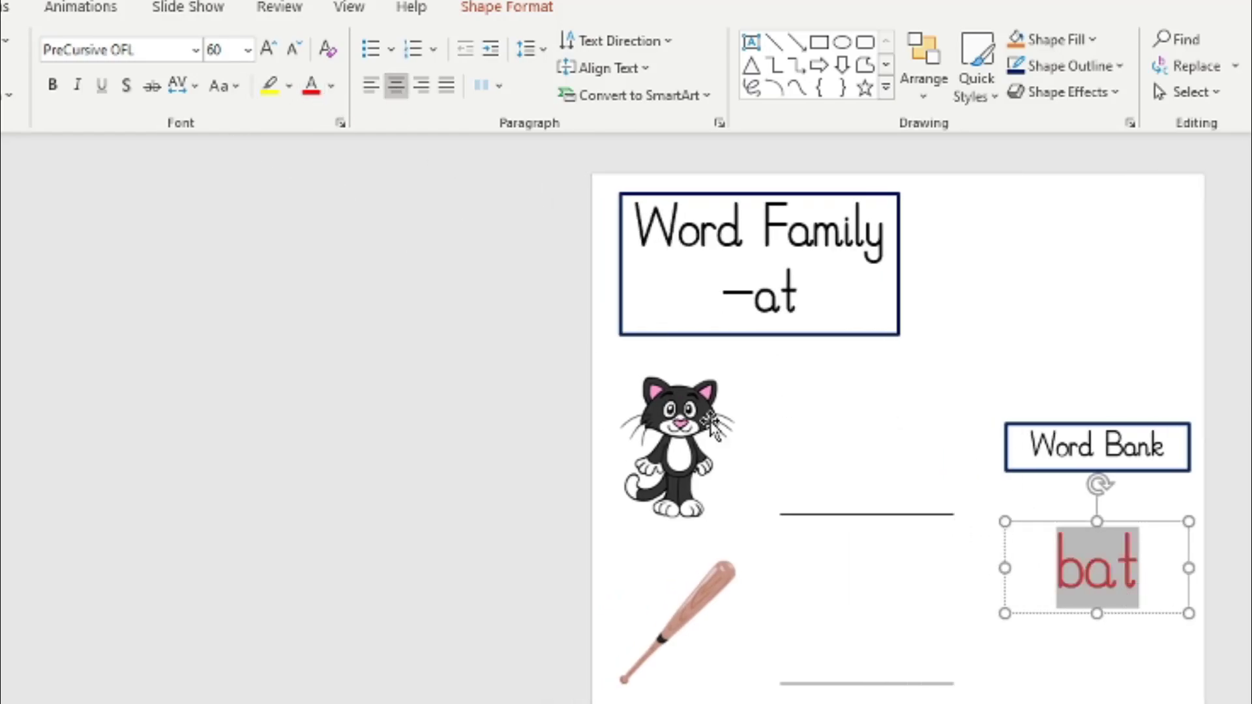
Give the letters of bat a black text outline.
{"action": "left_click", "coordinate": [546, 19]}
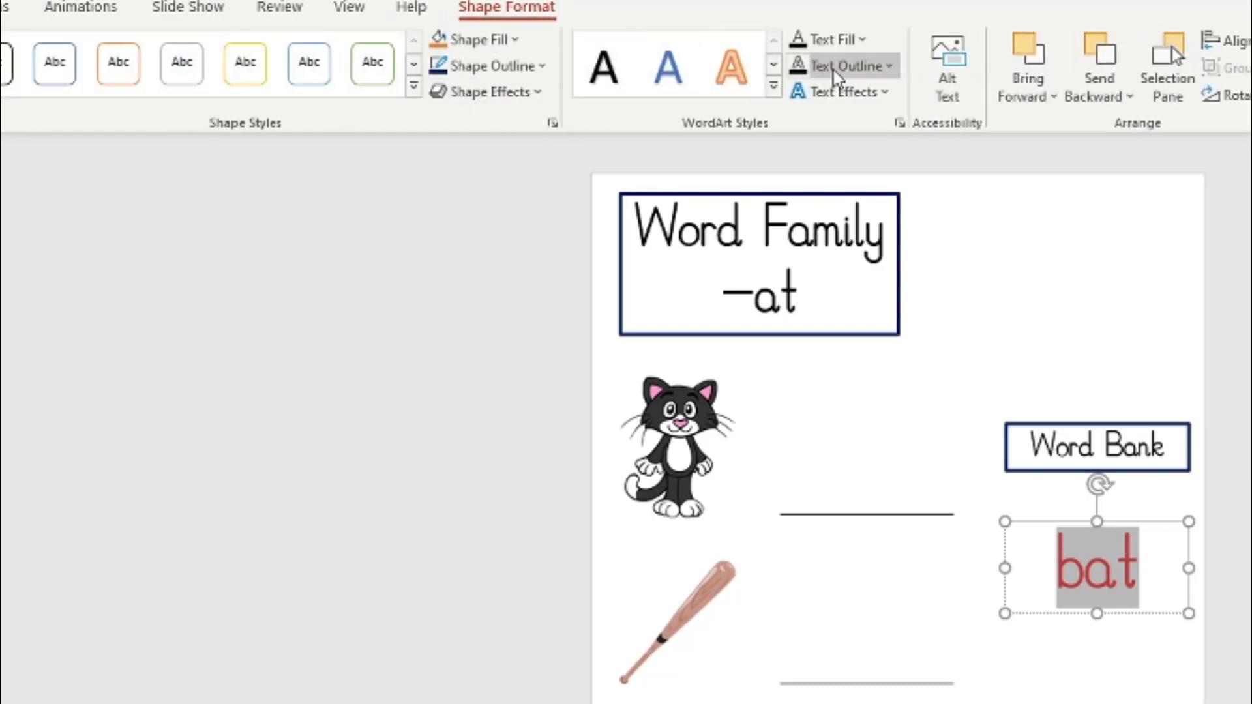
{"action": "left_click", "coordinate": [888, 66]}
{"action": "left_click", "coordinate": [817, 123]}
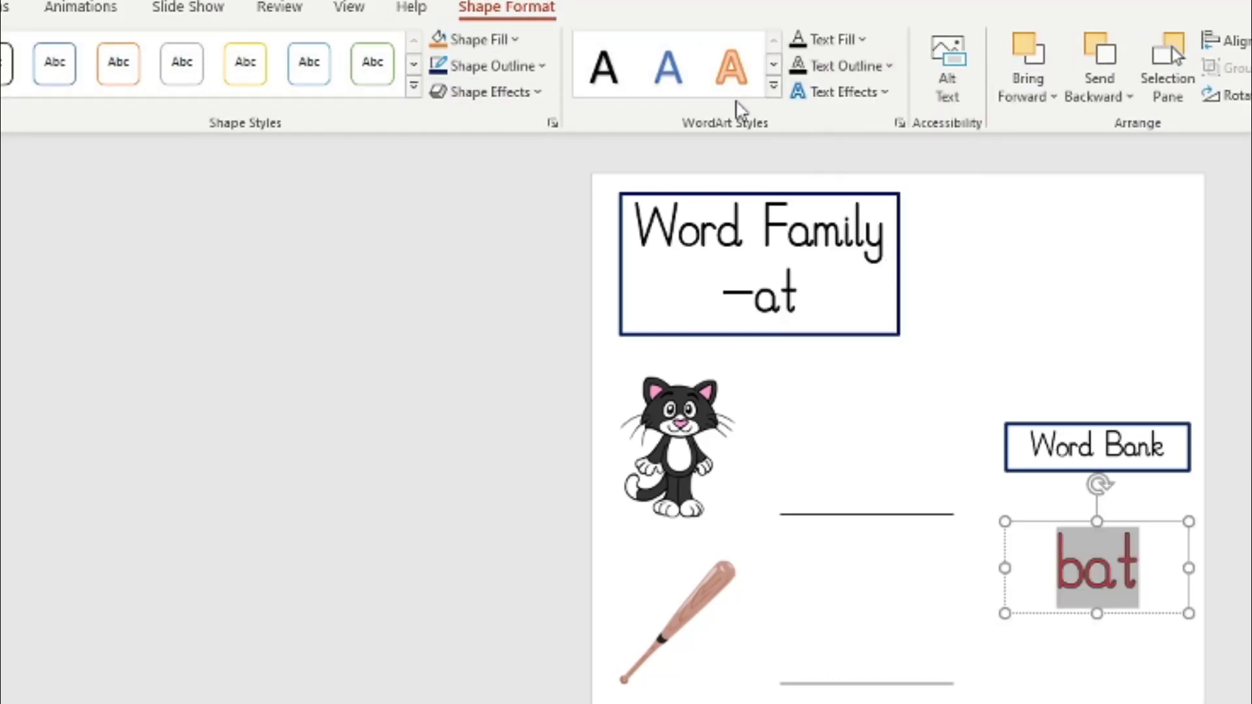
{"action": "left_click", "coordinate": [3, 7]}
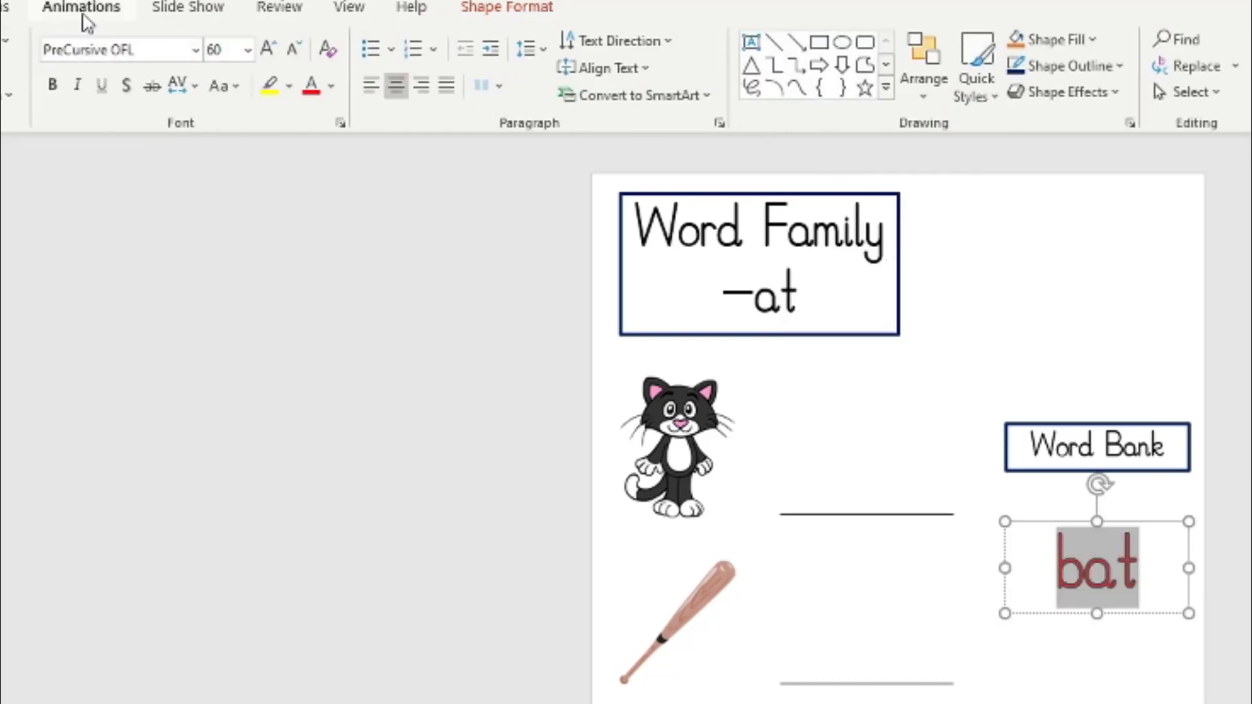
Enlarge the word bat to 80 pt.
{"action": "left_click", "coordinate": [269, 51]}
{"action": "left_click", "coordinate": [269, 51]}
{"action": "left_click", "coordinate": [268, 51]}
{"action": "left_click", "coordinate": [971, 574]}
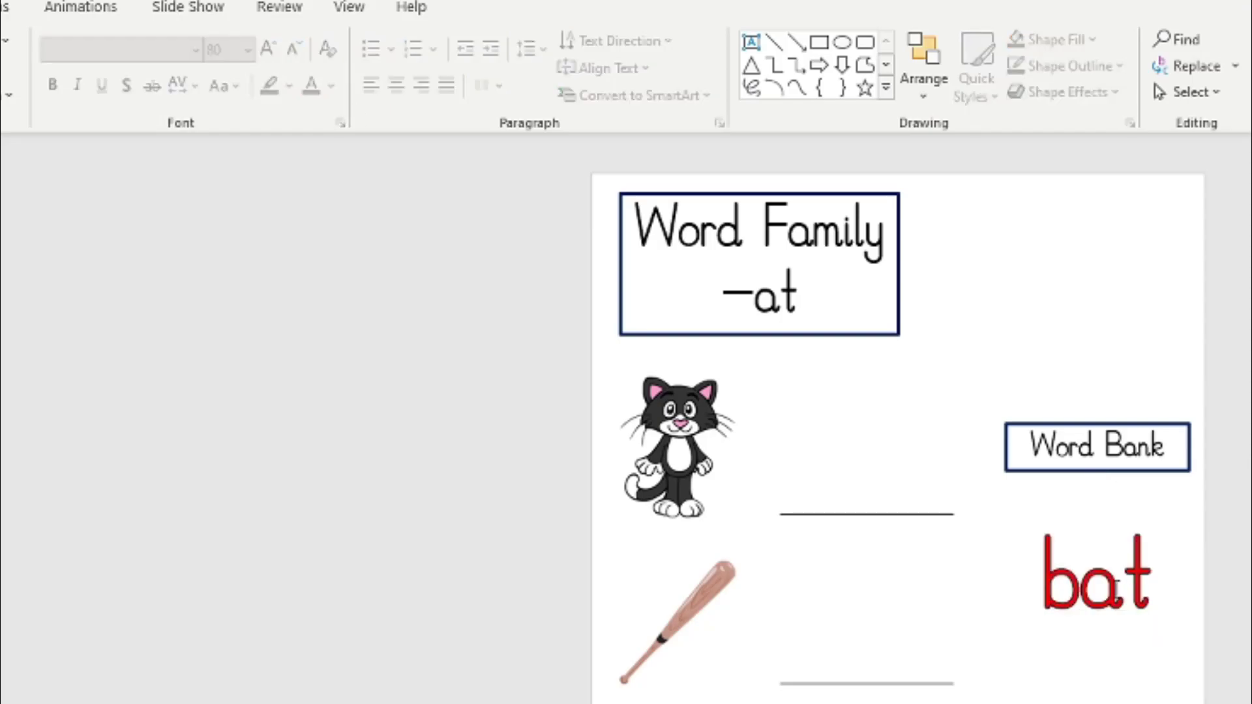
Give the bat box a 3 pt dashed outline.
{"action": "left_click", "coordinate": [1136, 646]}
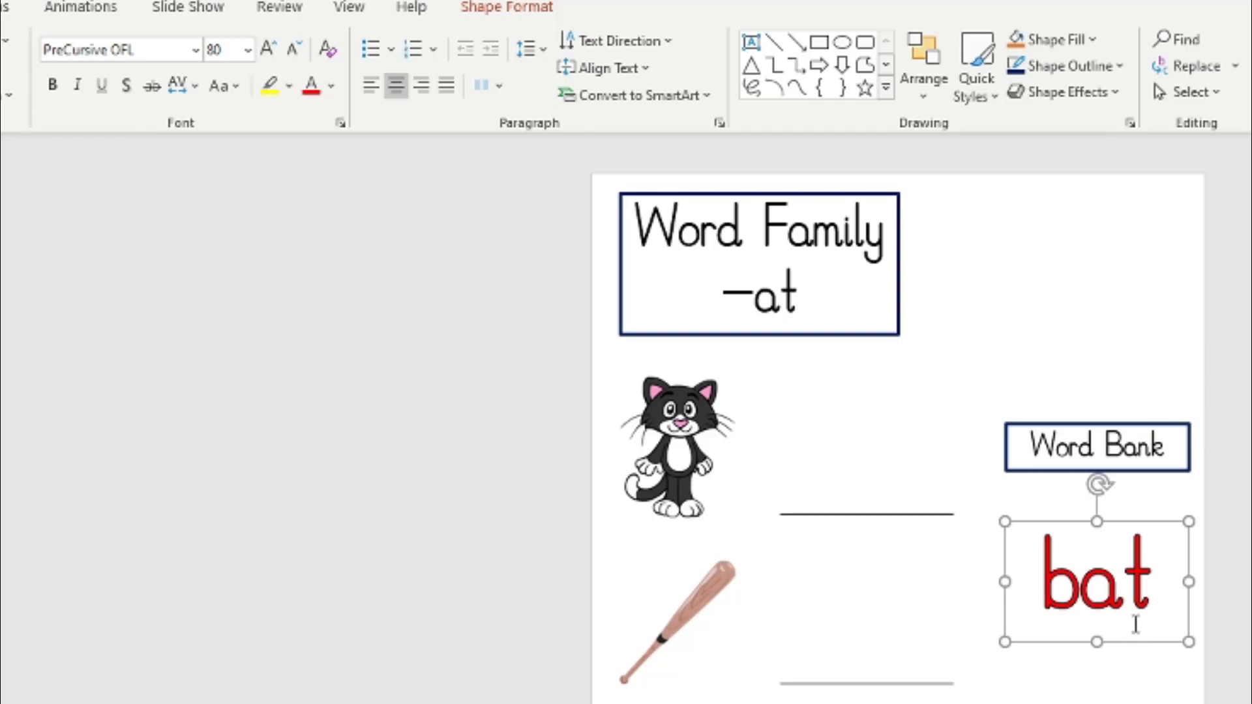
{"action": "left_click", "coordinate": [495, 9]}
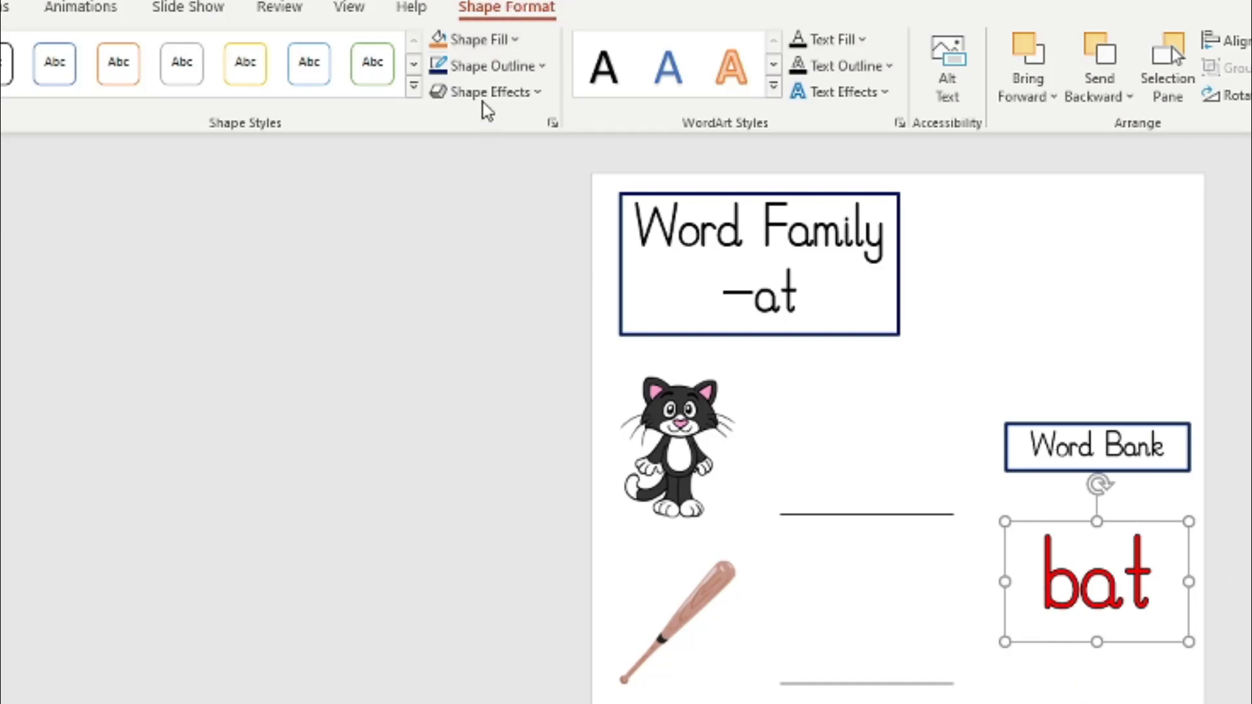
{"action": "left_click", "coordinate": [504, 66]}
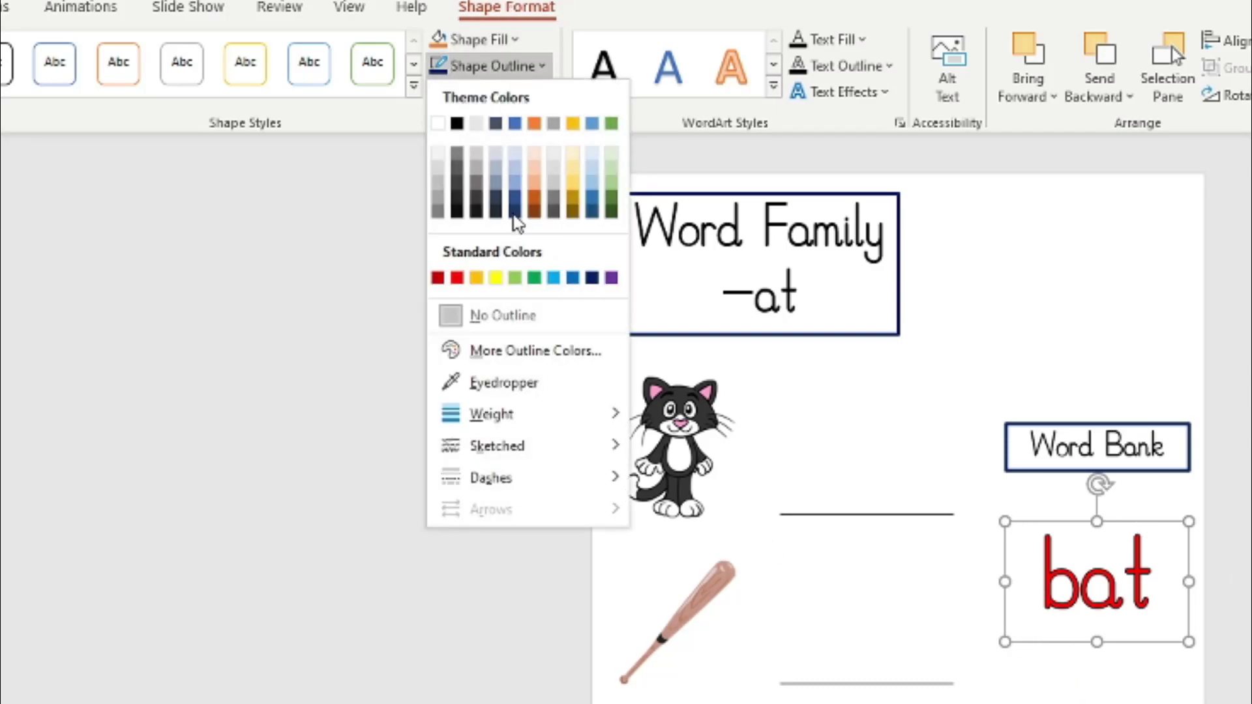
{"action": "mouse_move", "coordinate": [609, 414]}
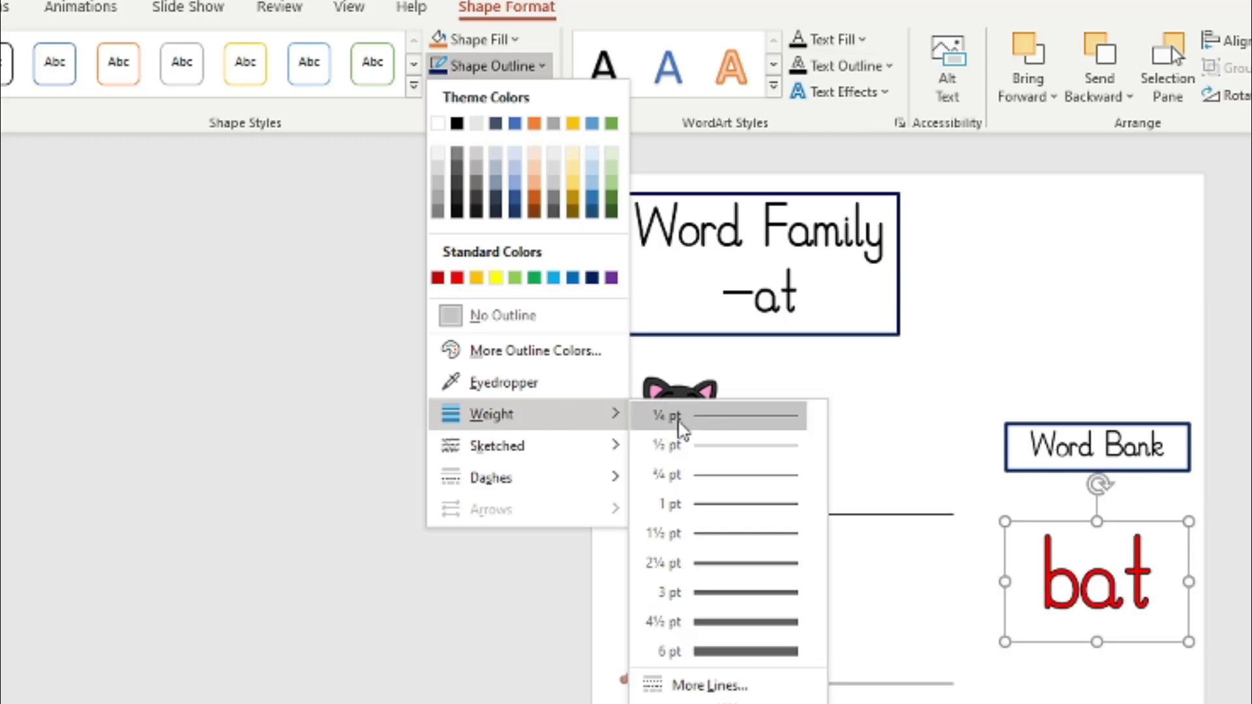
{"action": "left_click", "coordinate": [743, 592]}
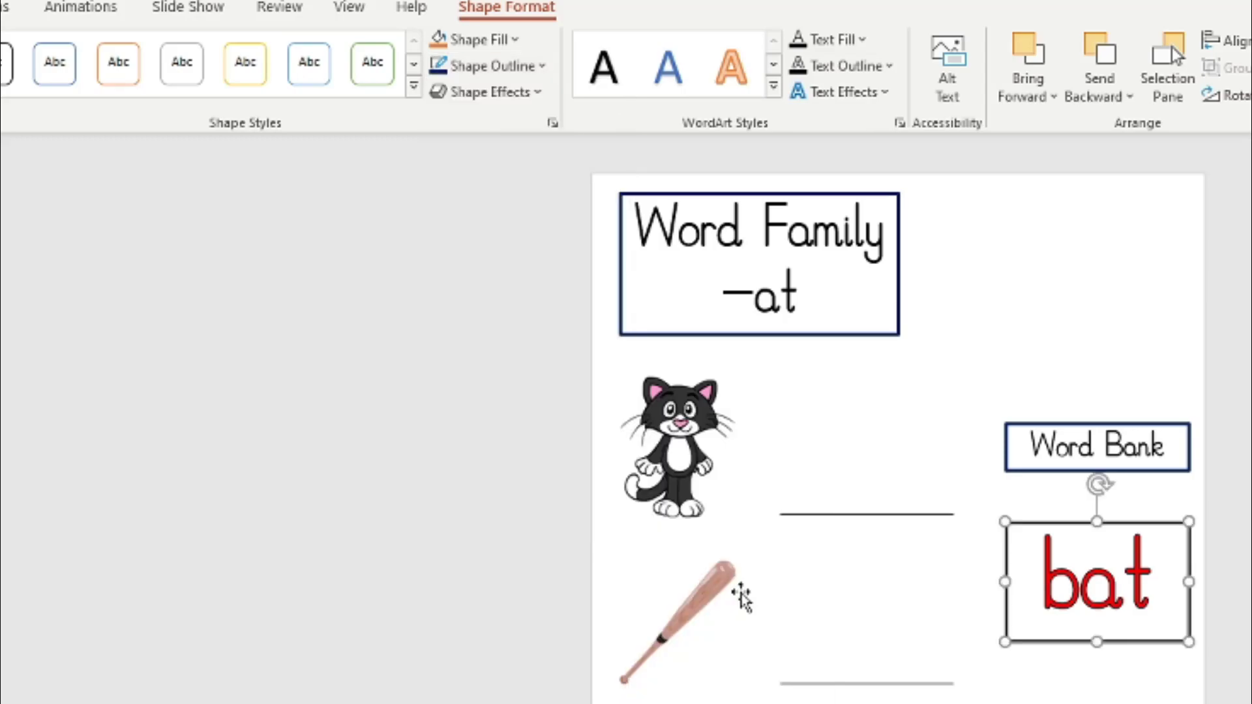
{"action": "left_click", "coordinate": [525, 73]}
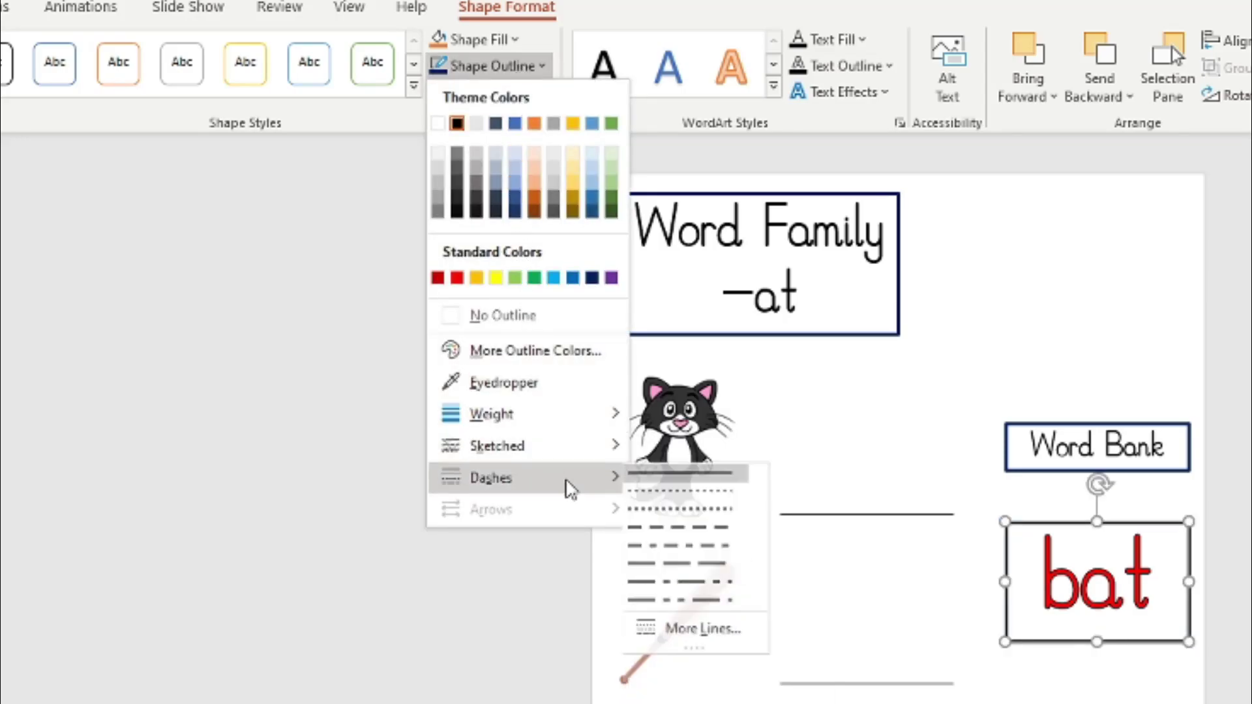
{"action": "left_click", "coordinate": [684, 528]}
{"action": "left_click", "coordinate": [1174, 665]}
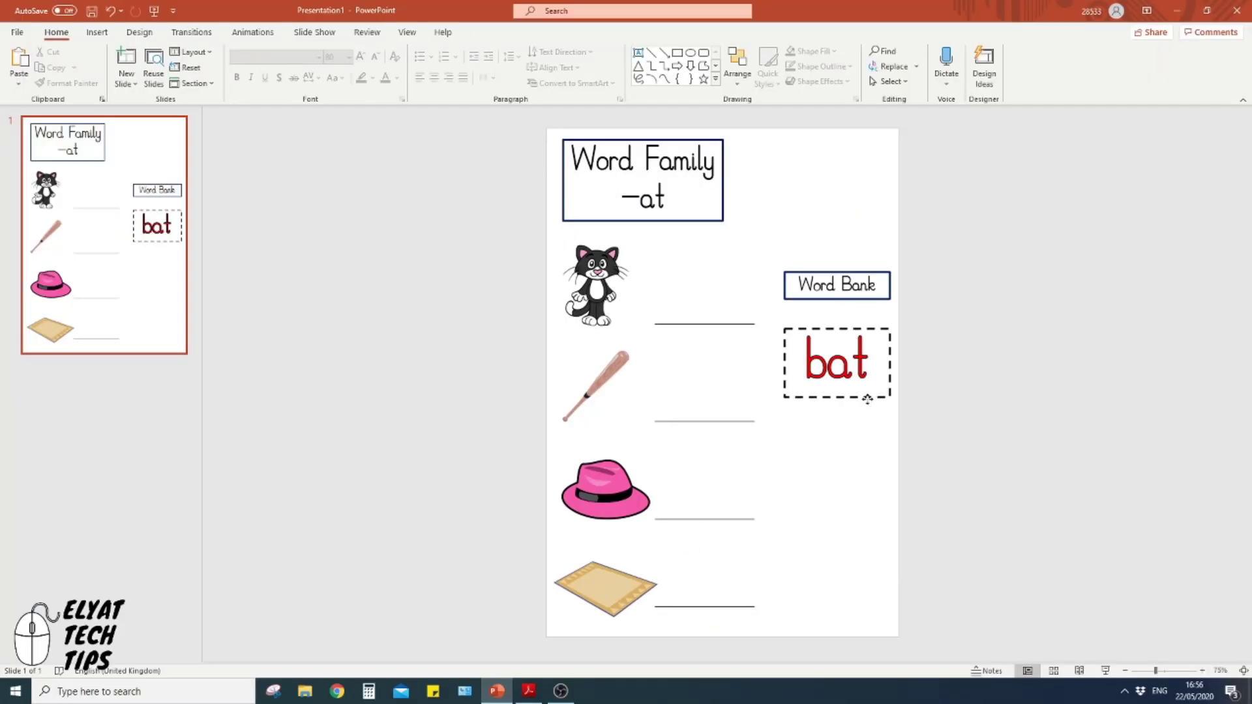
Copy the dashed bat box and paste a duplicate below the original.
{"action": "left_click", "coordinate": [868, 399]}
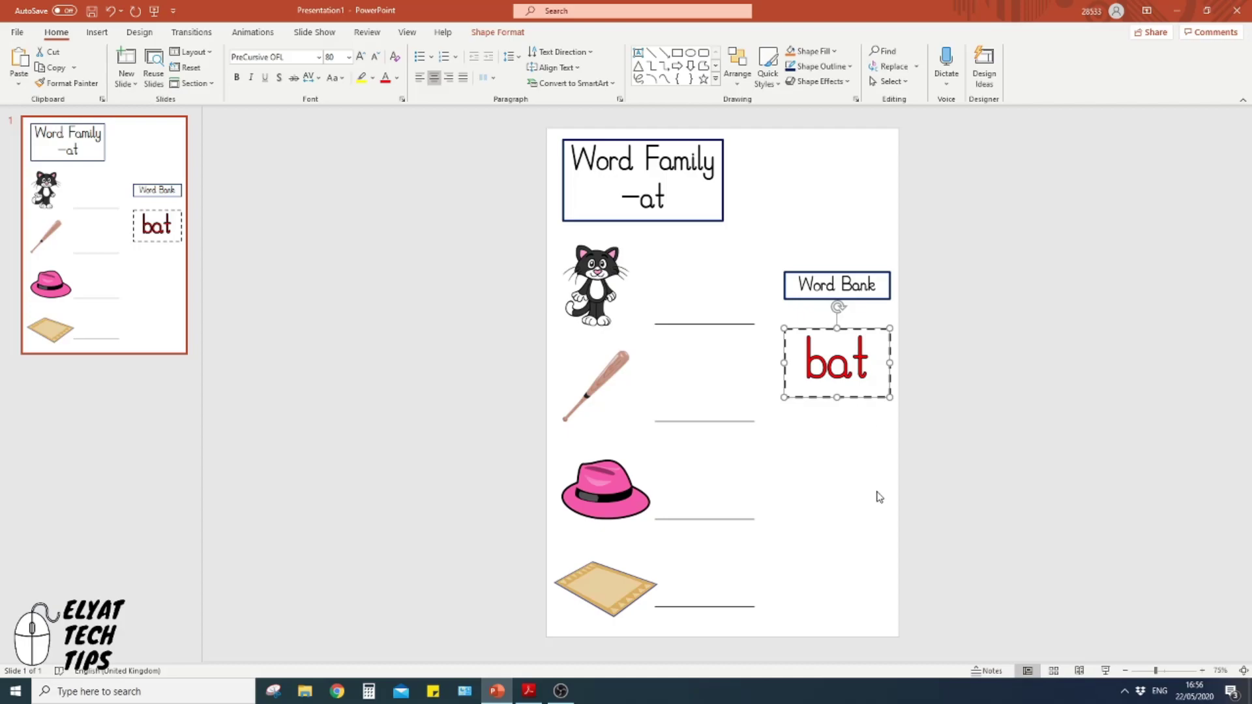
{"action": "key", "text": "ctrl+c"}
{"action": "key", "text": "ctrl+v"}
{"action": "left_click_drag", "start_coordinate": [869, 411], "coordinate": [860, 486]}
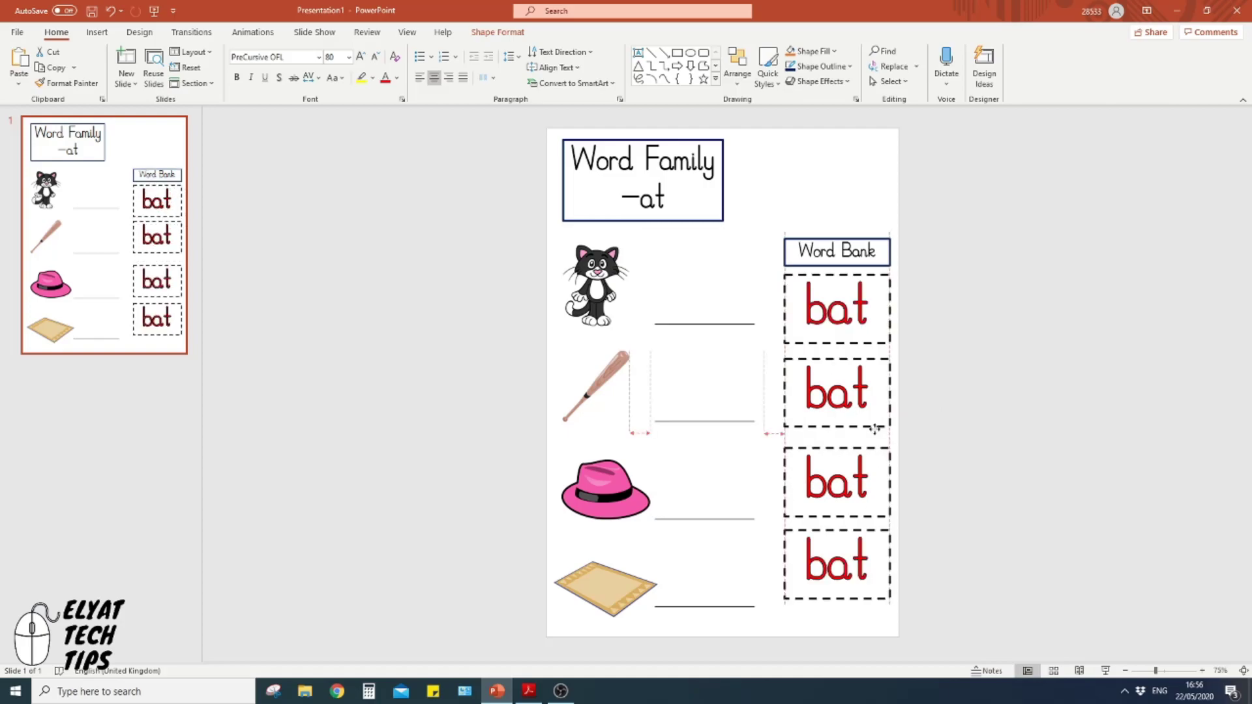
Retype the lower three word boxes as cat, mat and hat.
{"action": "double_click", "coordinate": [833, 391]}
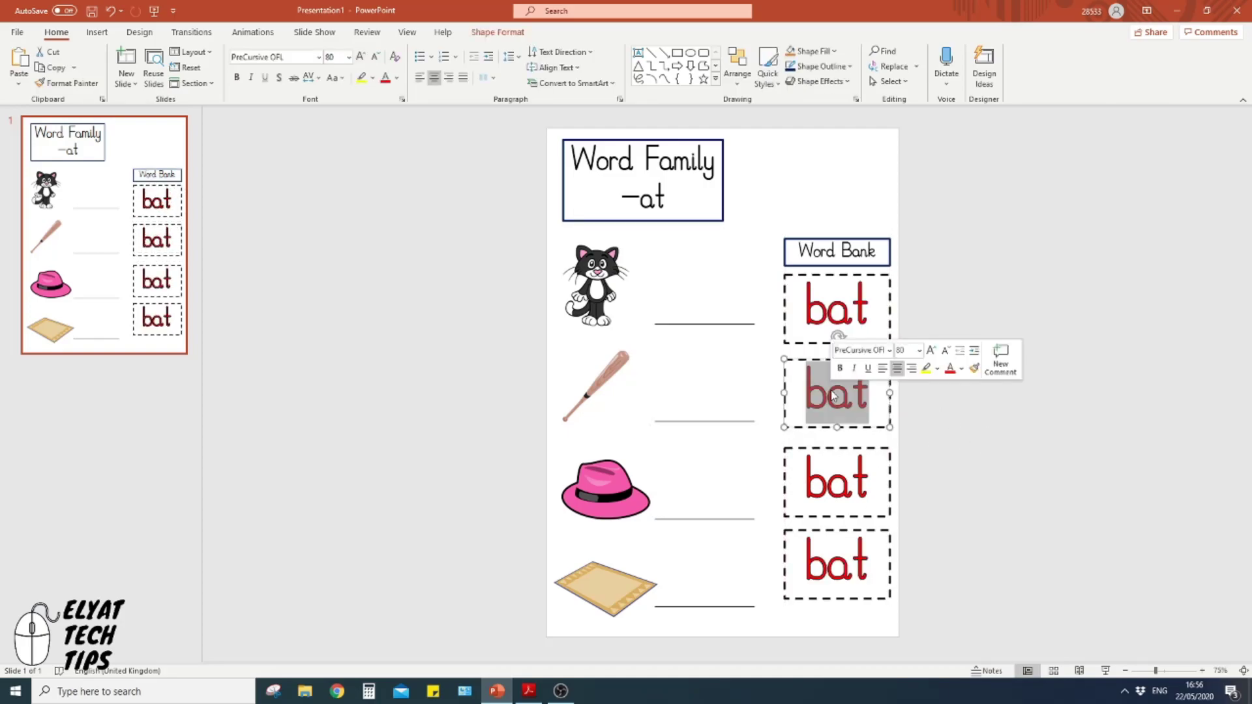
{"action": "type", "text": "cat"}
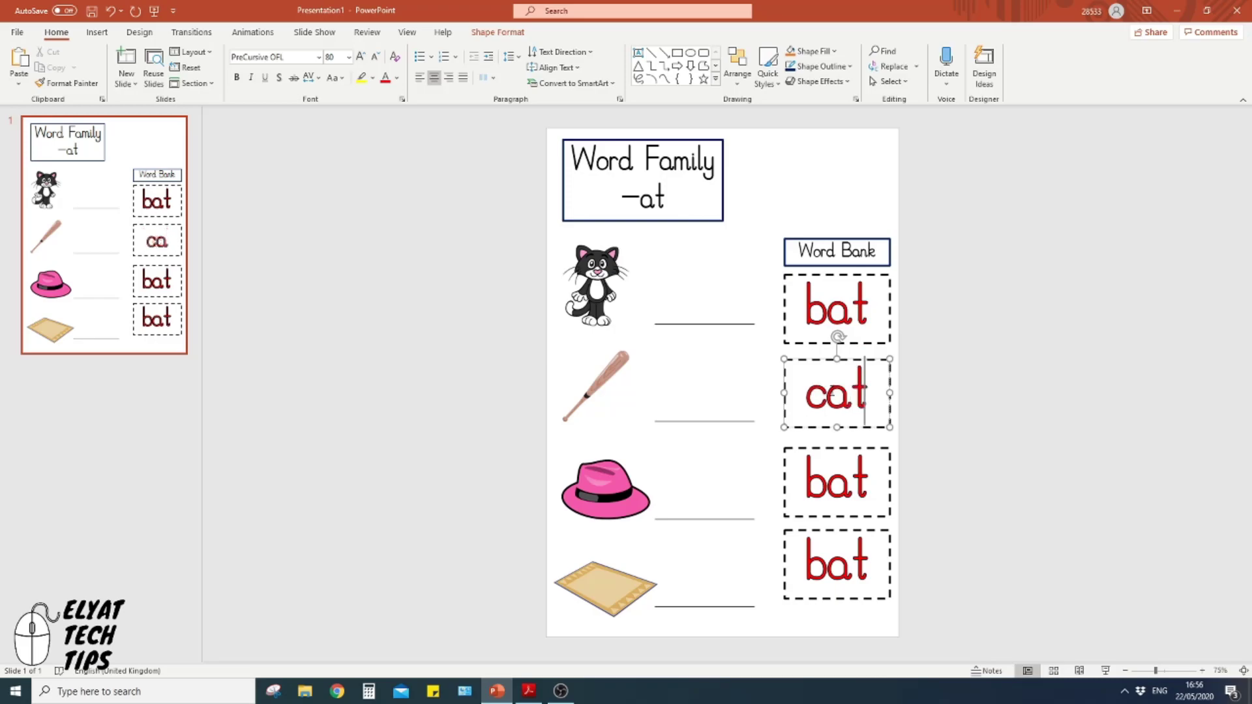
{"action": "double_click", "coordinate": [834, 476]}
{"action": "type", "text": "mat"}
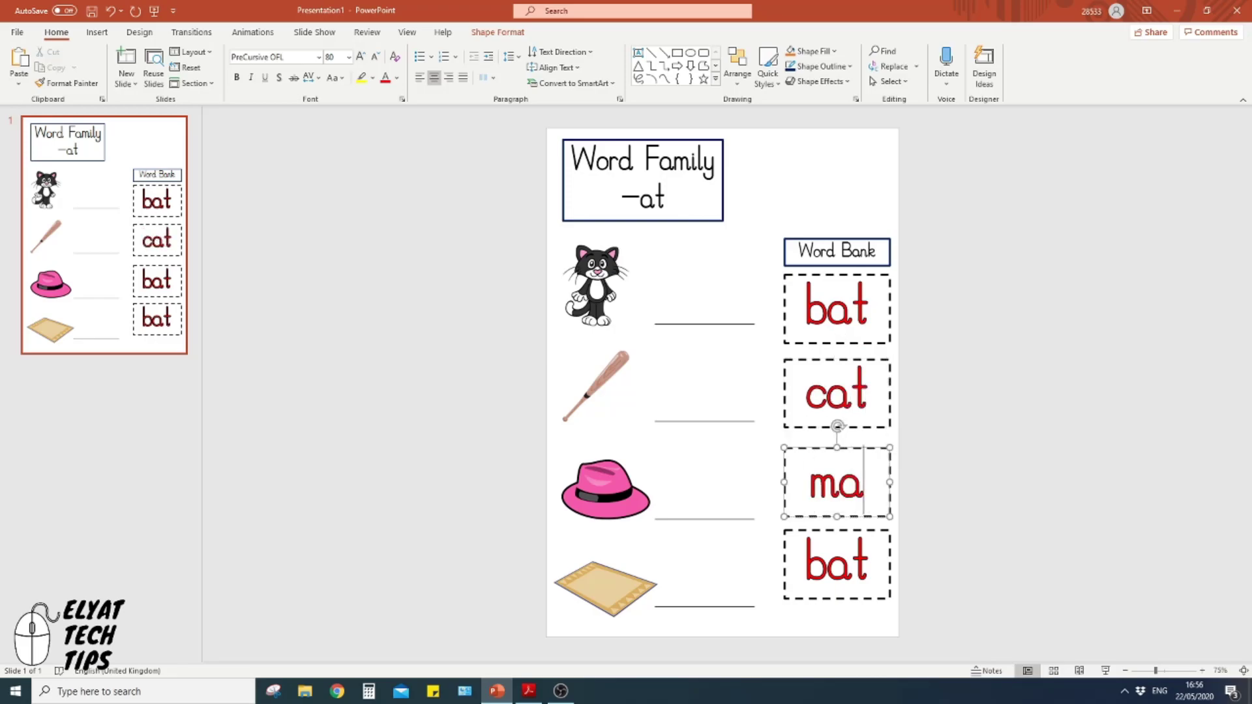
{"action": "double_click", "coordinate": [835, 567]}
{"action": "type", "text": "hat"}
{"action": "left_click", "coordinate": [1005, 510]}
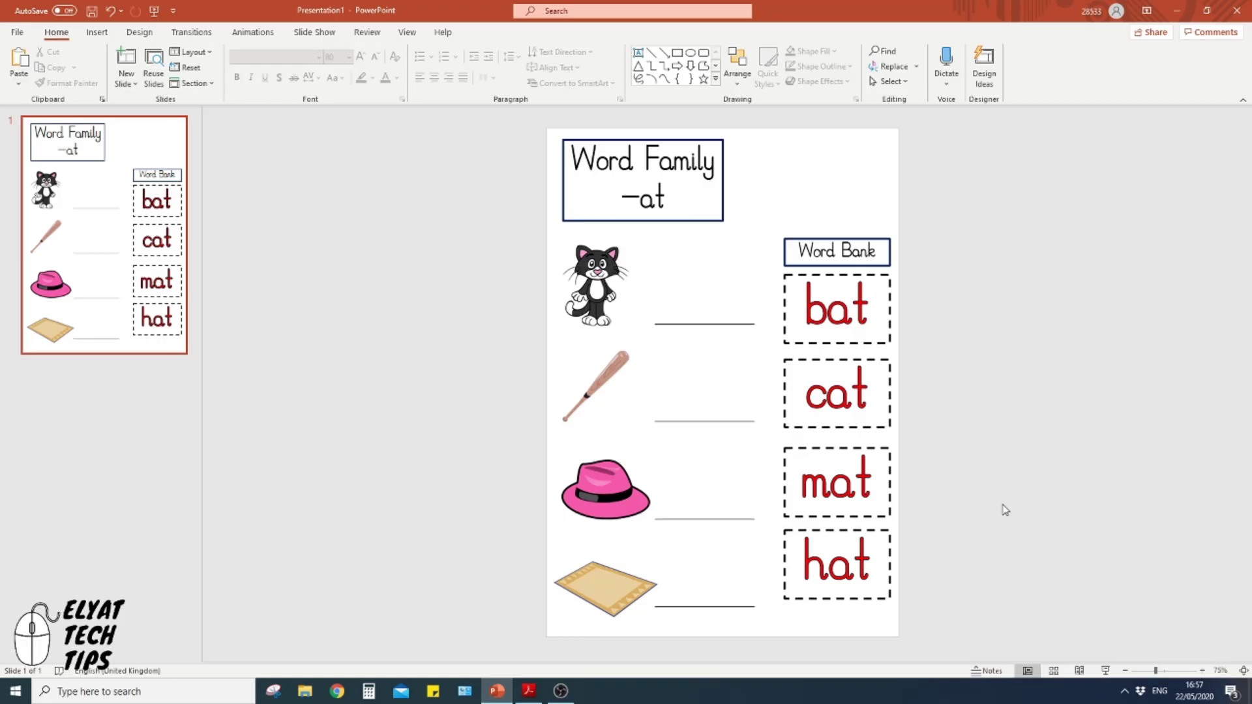
{"action": "scroll", "coordinate": [733, 316], "scroll_direction": "up", "scroll_amount": 5}
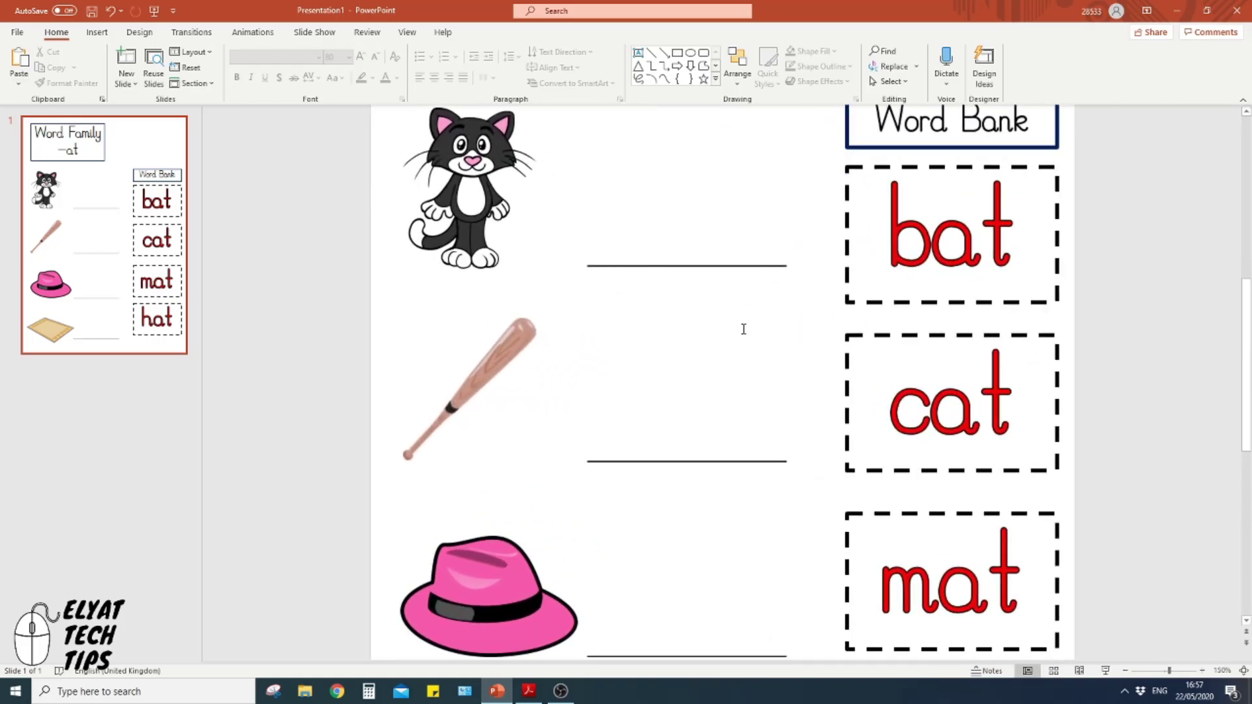
{"action": "scroll", "coordinate": [743, 328], "scroll_direction": "up", "scroll_amount": 3}
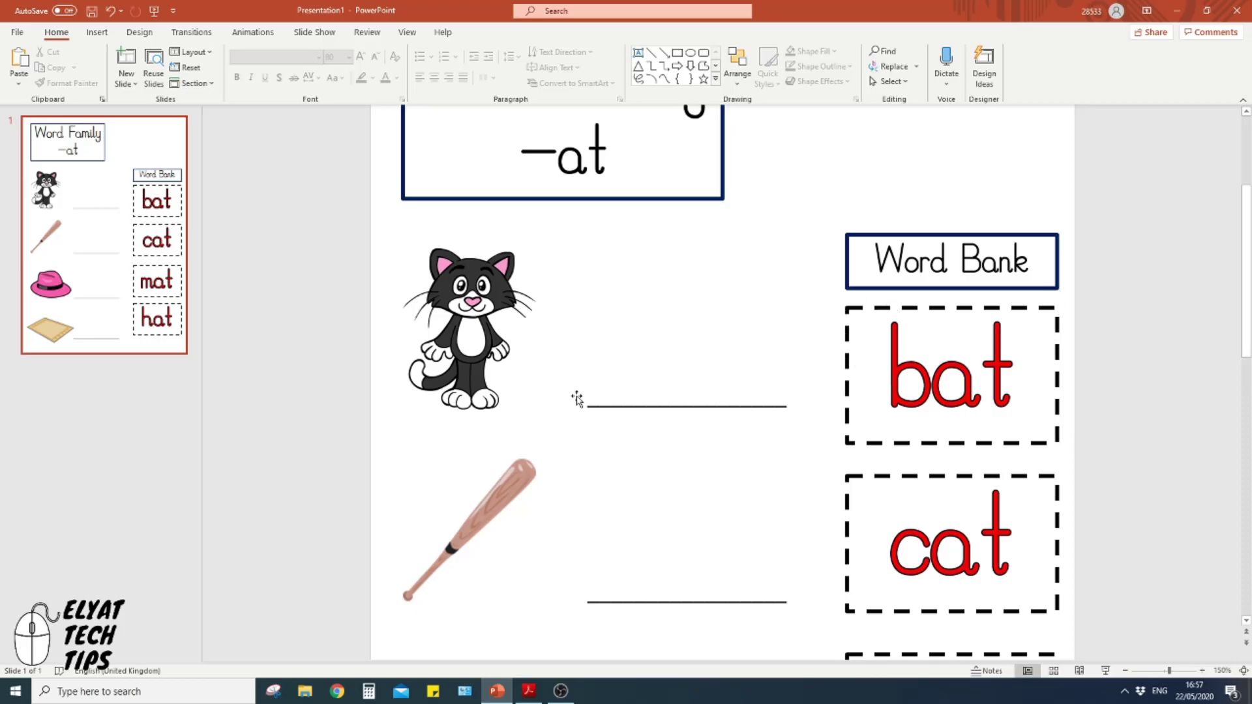
{"action": "scroll", "coordinate": [728, 378], "scroll_direction": "down", "scroll_amount": 2}
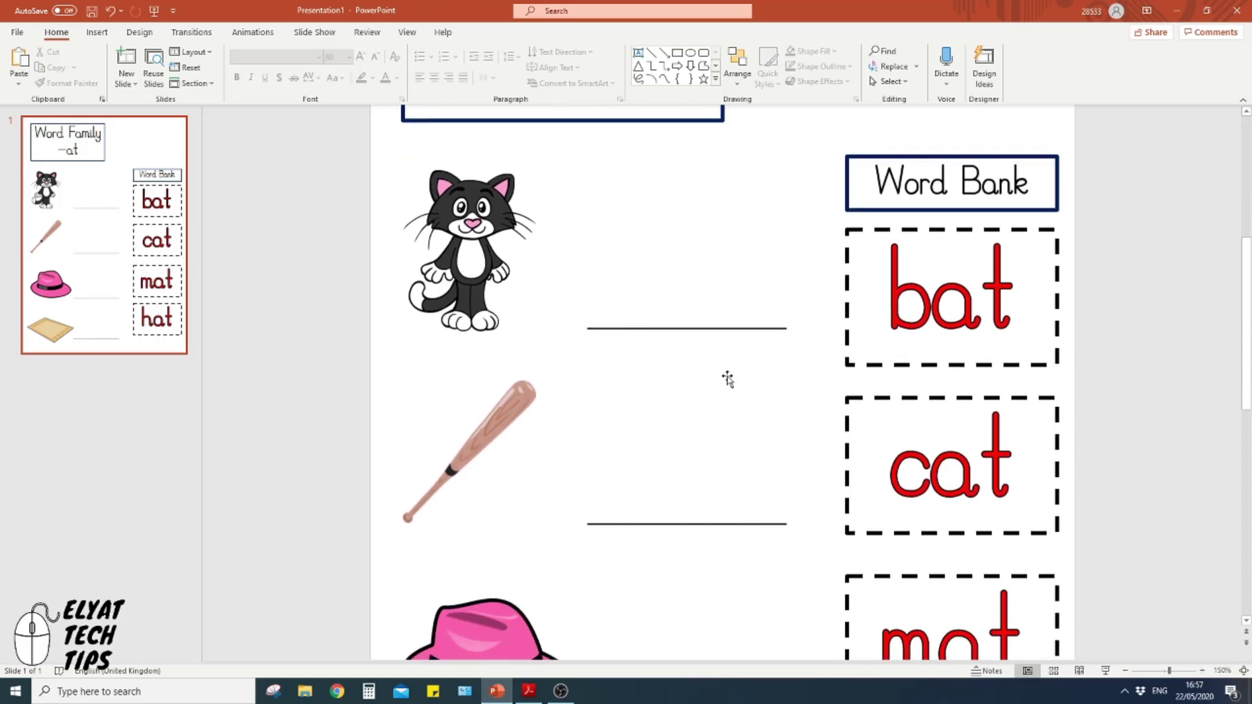
{"action": "scroll", "coordinate": [728, 378], "scroll_direction": "down", "scroll_amount": 1}
{"action": "scroll", "coordinate": [721, 361], "scroll_direction": "down", "scroll_amount": 5}
{"action": "left_click", "coordinate": [97, 32]}
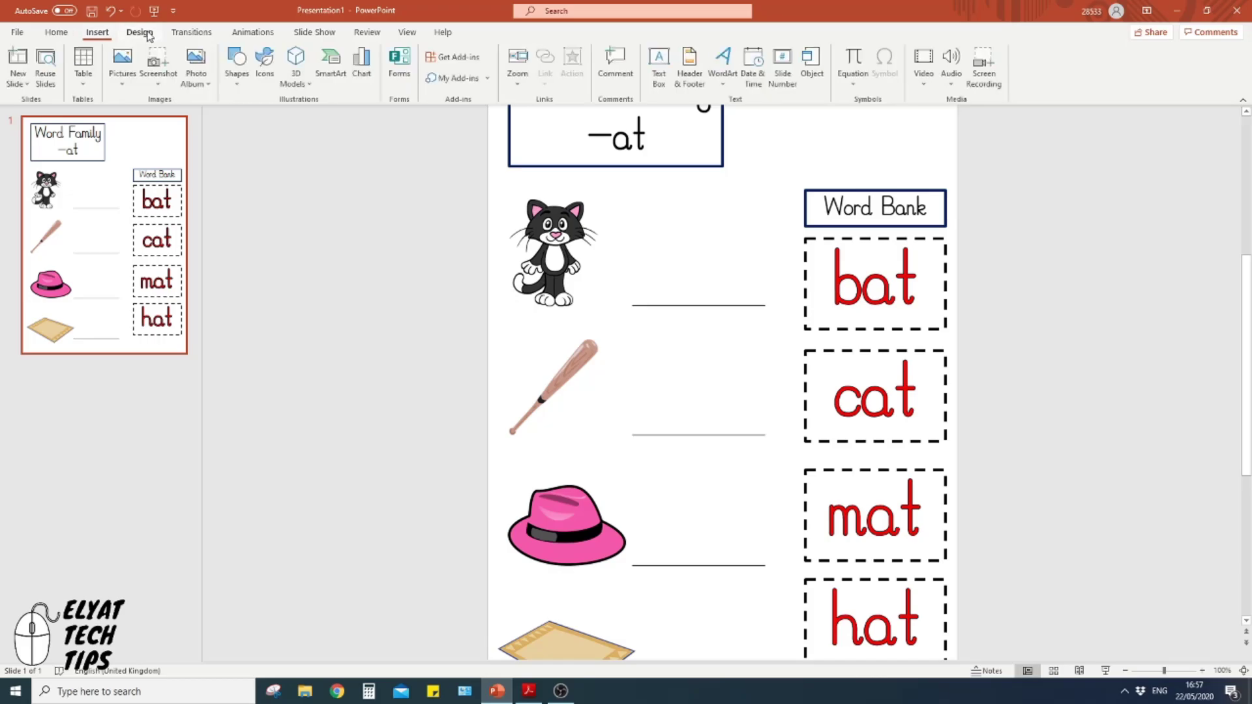
{"action": "left_click", "coordinate": [237, 63]}
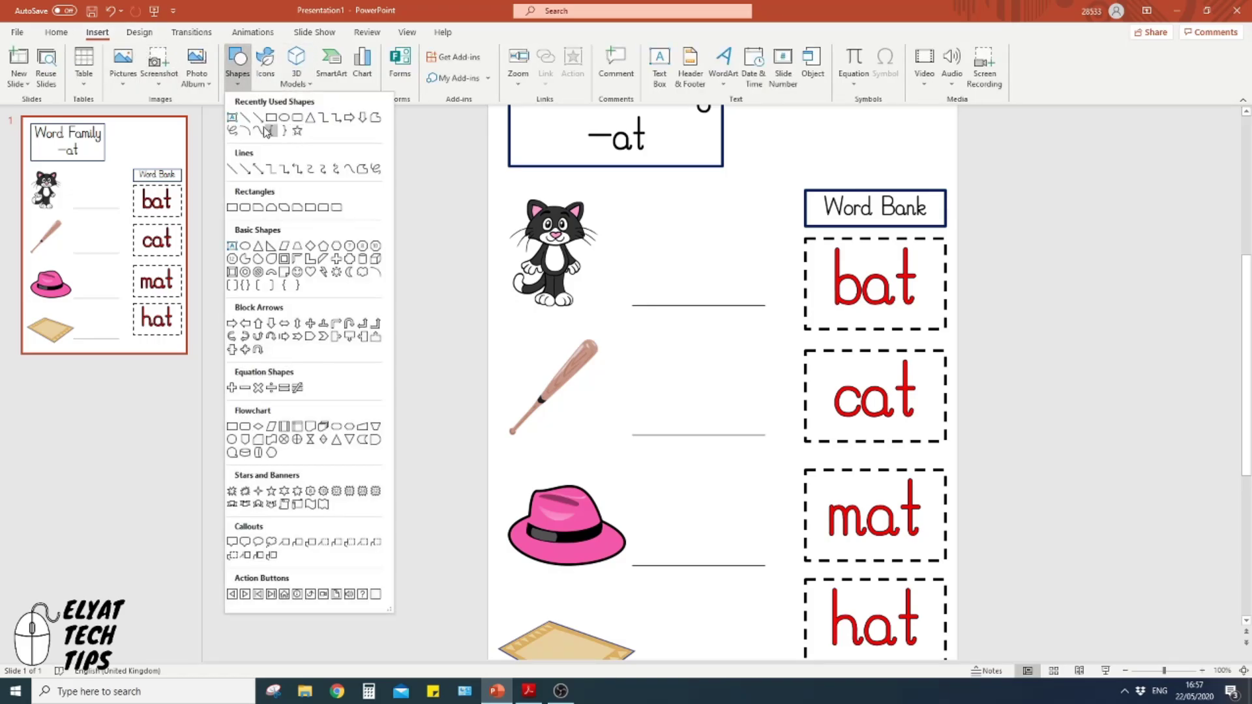
{"action": "left_click", "coordinate": [267, 131]}
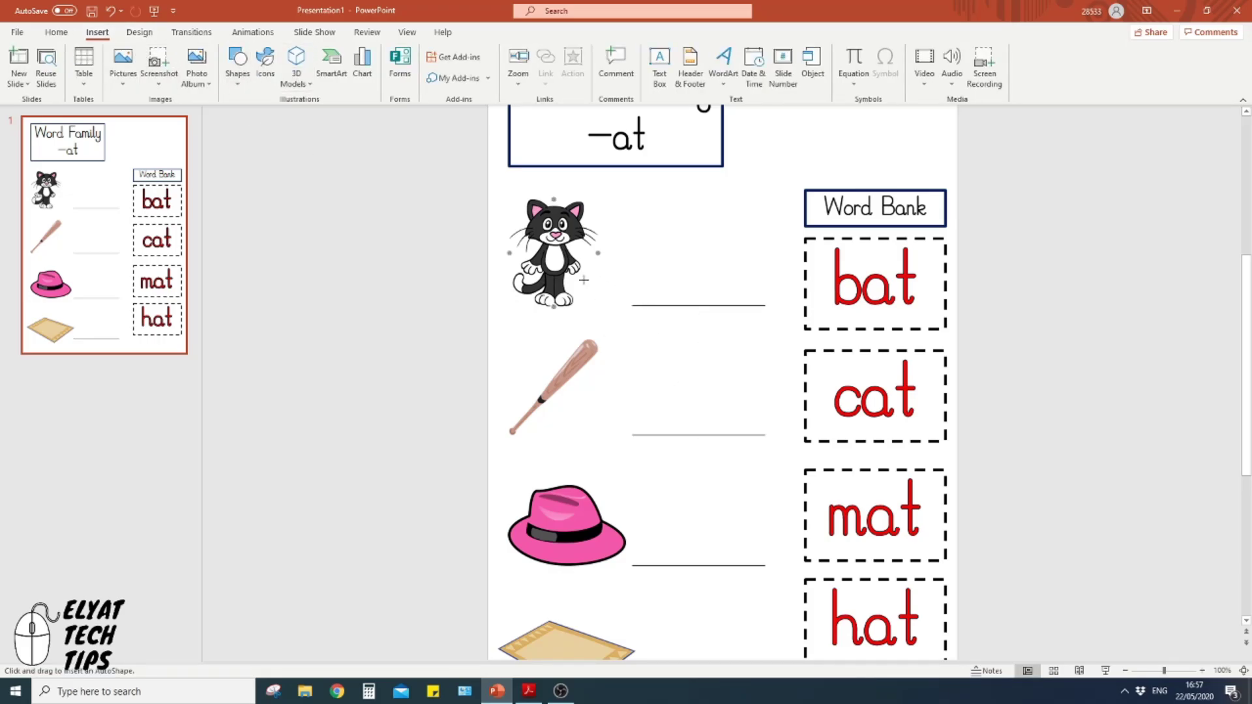
{"action": "left_click_drag", "start_coordinate": [584, 281], "coordinate": [806, 407]}
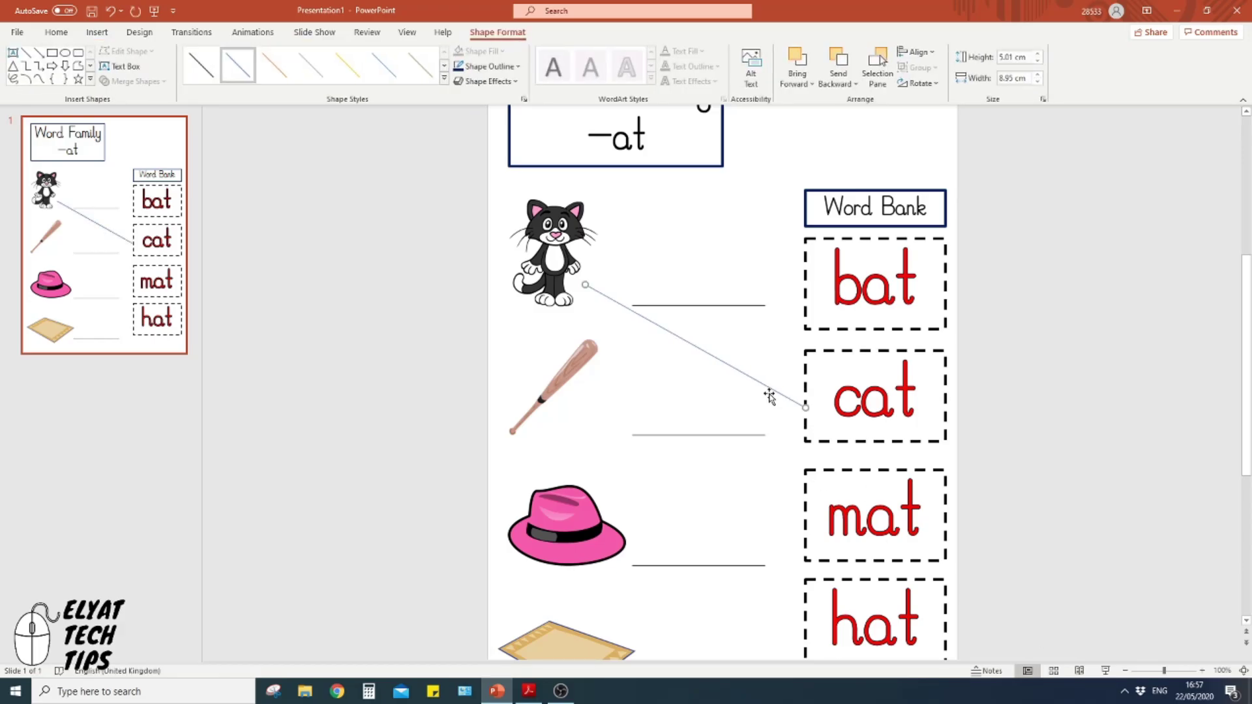
{"action": "key", "text": "Delete"}
{"action": "scroll", "coordinate": [755, 336], "scroll_direction": "up", "scroll_amount": 2}
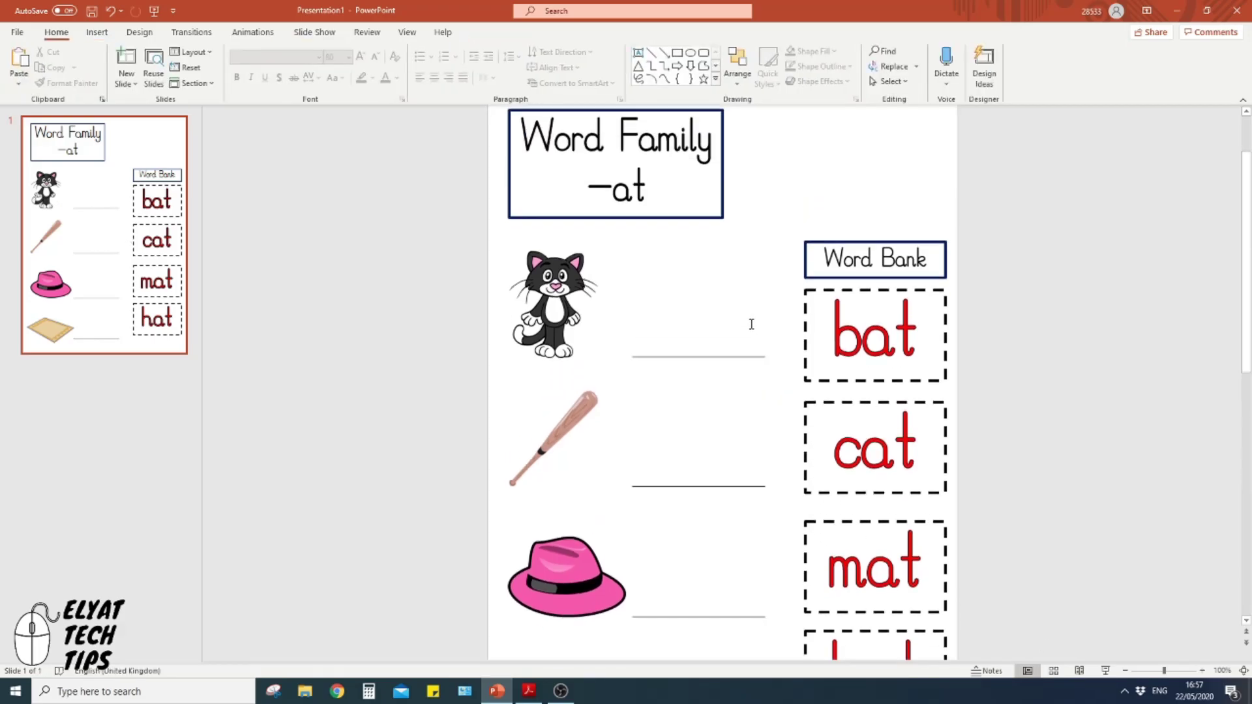
{"action": "scroll", "coordinate": [751, 324], "scroll_direction": "down", "scroll_amount": 3}
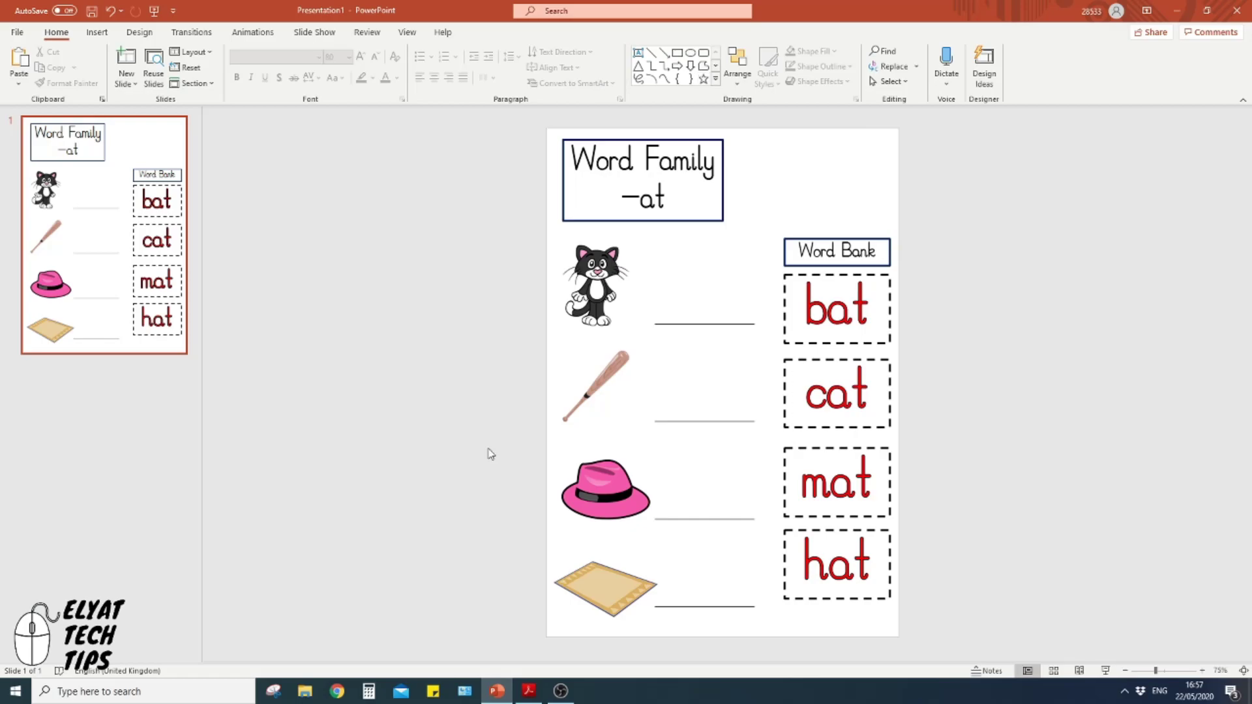
Draw a rectangle covering the whole worksheet page.
{"action": "left_click", "coordinate": [146, 34]}
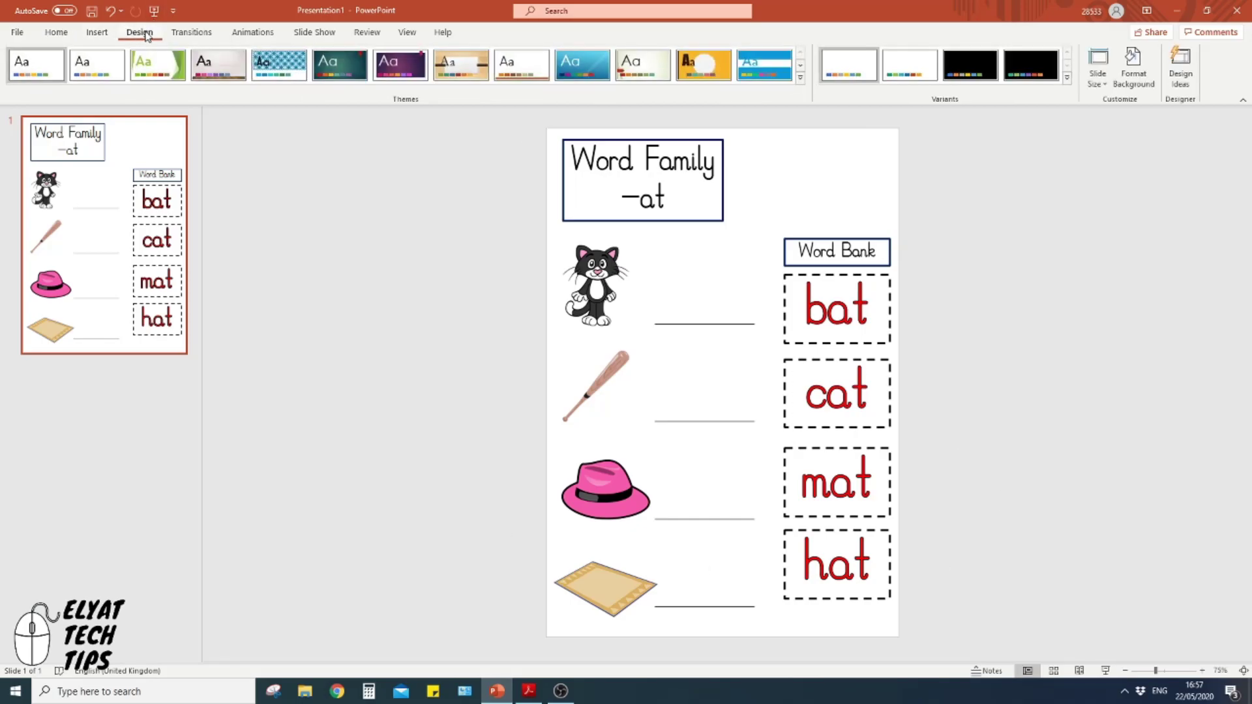
{"action": "left_click", "coordinate": [97, 32]}
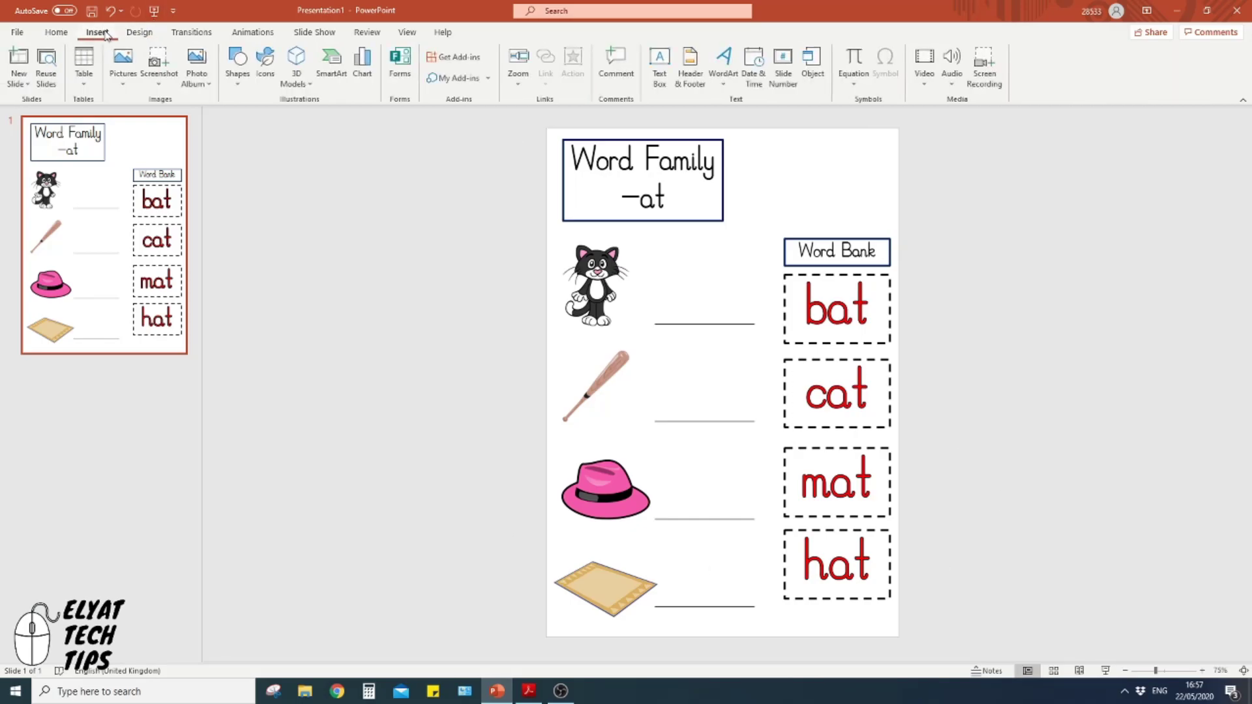
{"action": "left_click", "coordinate": [239, 71]}
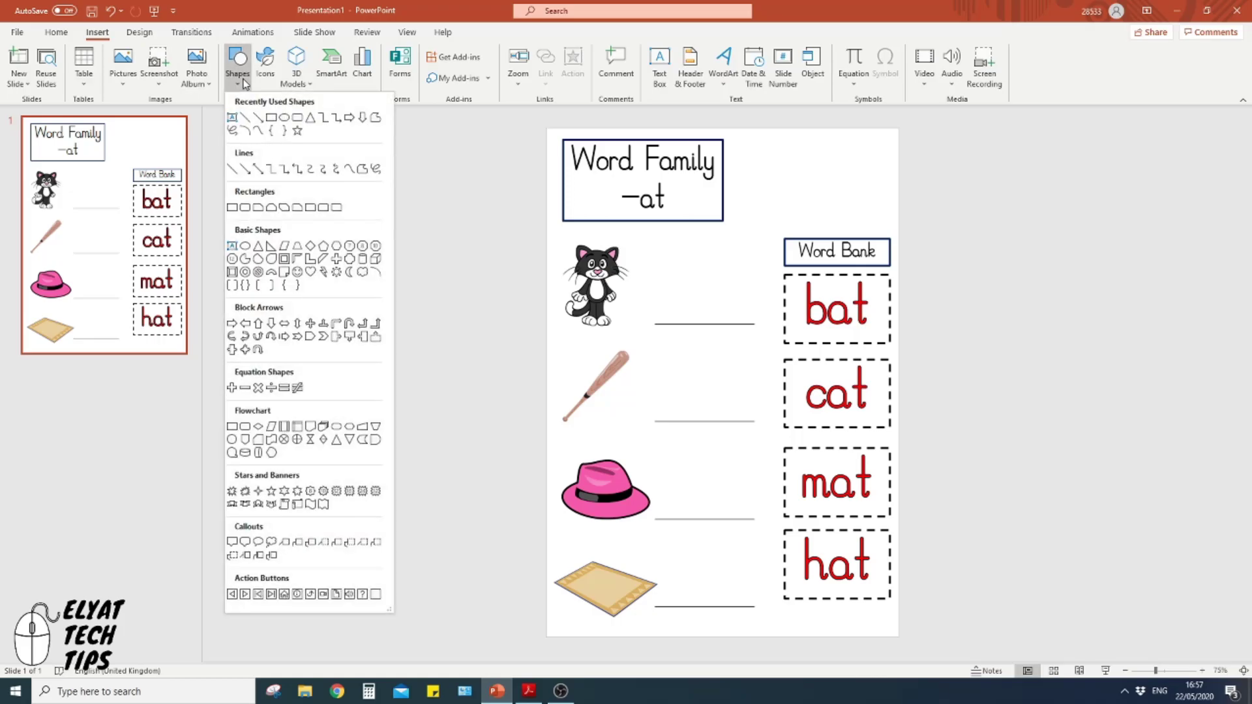
{"action": "left_click", "coordinate": [271, 119]}
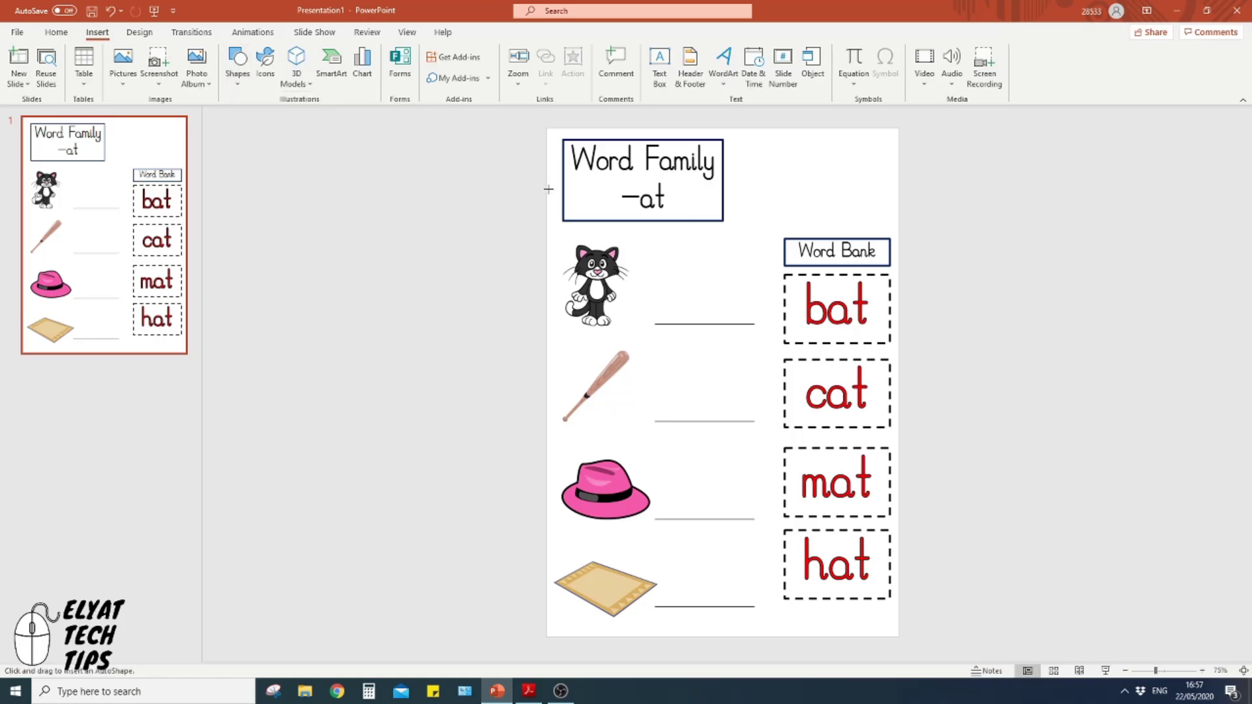
{"action": "left_click_drag", "start_coordinate": [553, 128], "coordinate": [891, 633]}
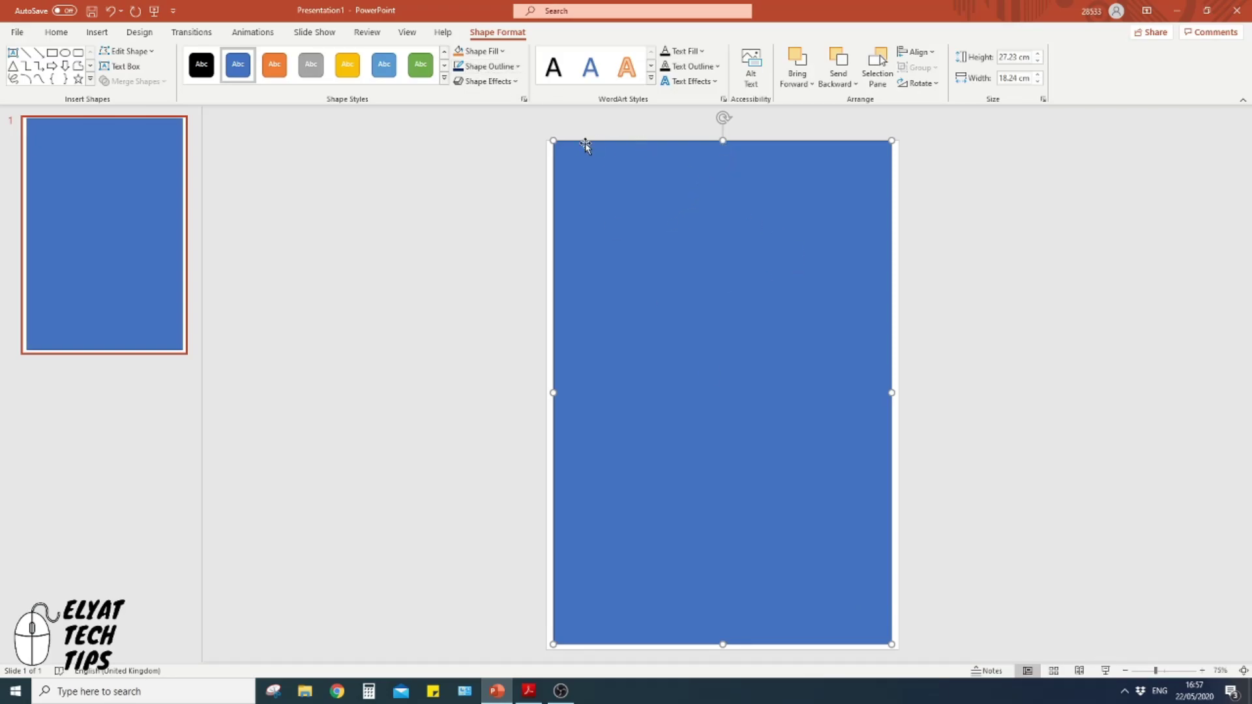
Apply a transparent shape style preset to the rectangle and align its top edge.
{"action": "left_click", "coordinate": [446, 80]}
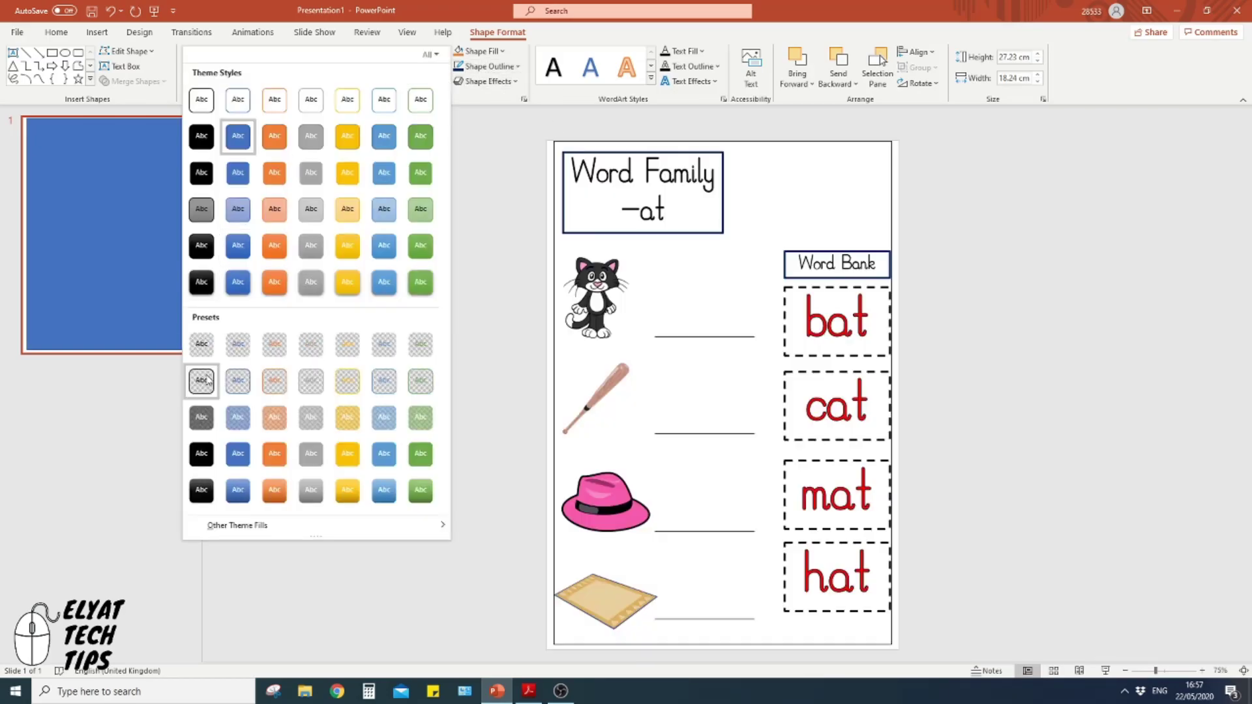
{"action": "left_click", "coordinate": [249, 384]}
{"action": "left_click_drag", "start_coordinate": [724, 139], "coordinate": [721, 134]}
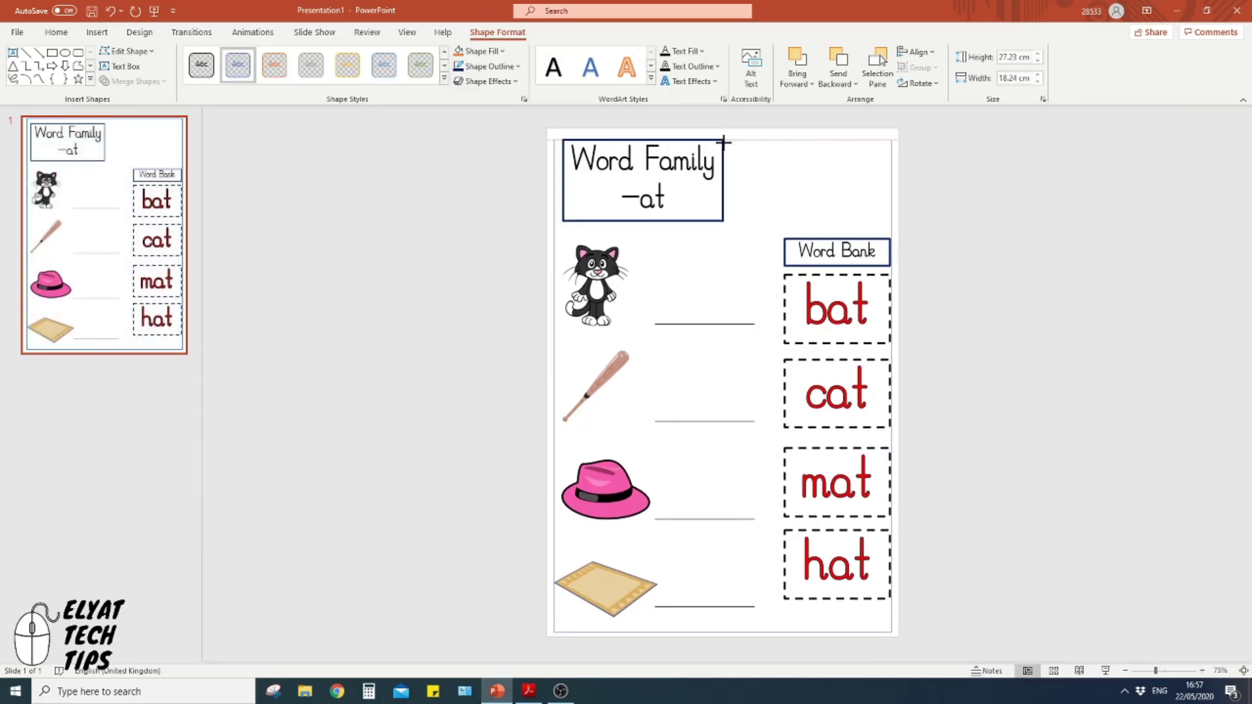
Set the page border's outline weight to 2¼ pt.
{"action": "left_click", "coordinate": [919, 508]}
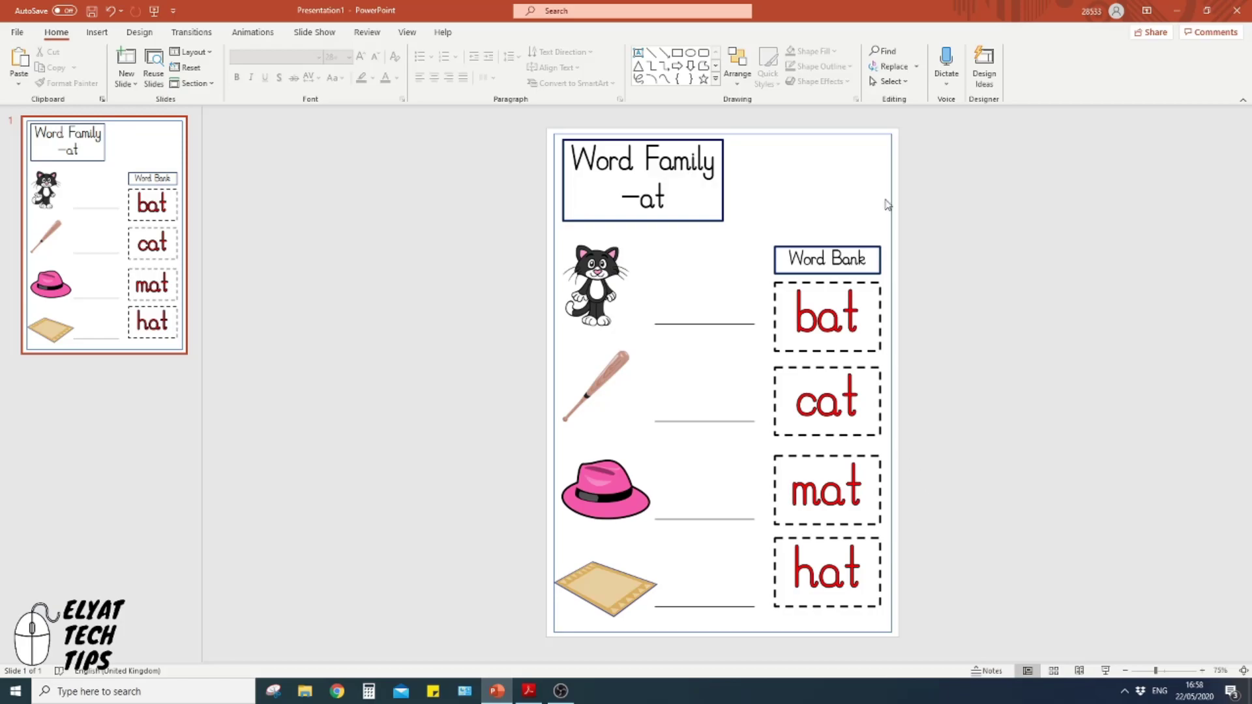
{"action": "left_click_drag", "start_coordinate": [890, 192], "coordinate": [891, 198]}
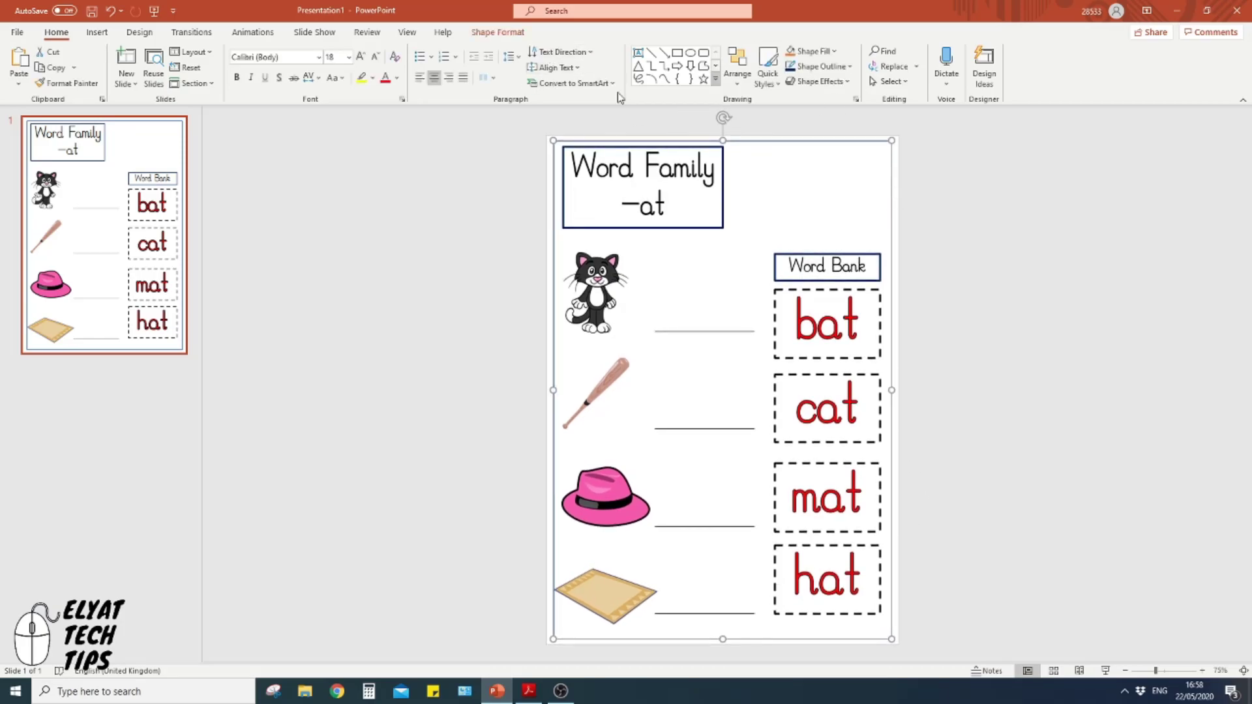
{"action": "left_click", "coordinate": [493, 33]}
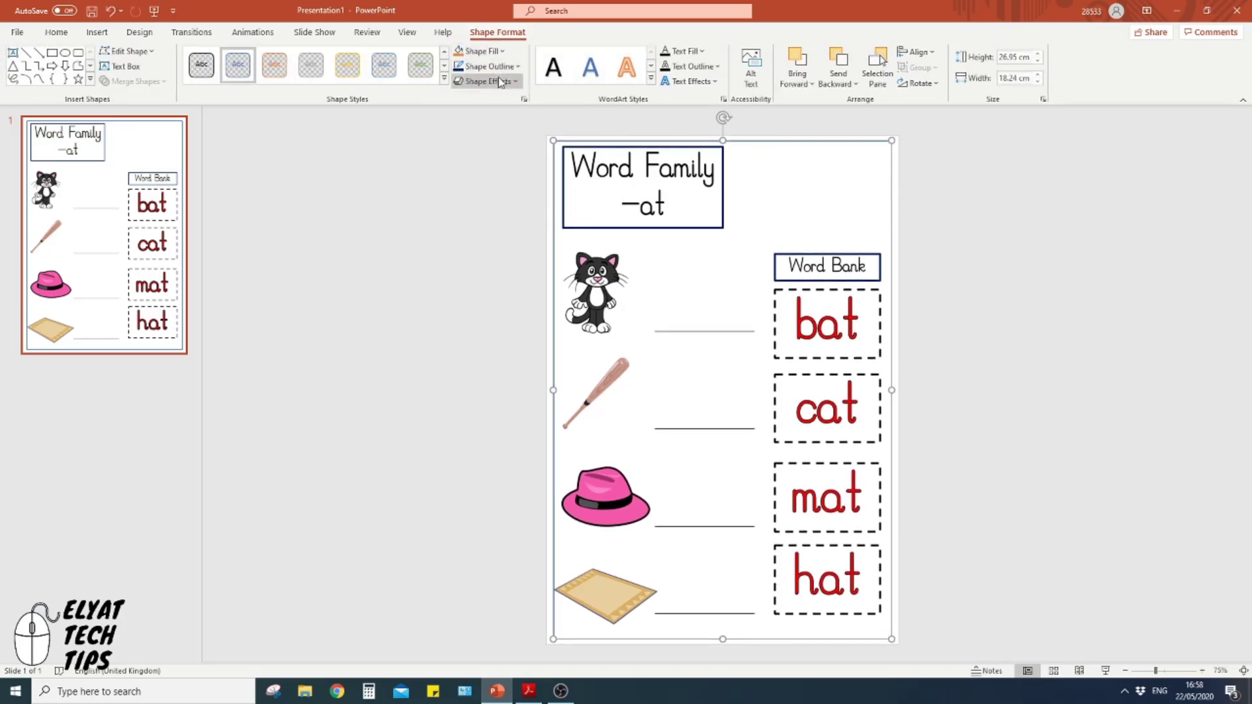
{"action": "left_click", "coordinate": [502, 67]}
{"action": "mouse_move", "coordinate": [516, 264]}
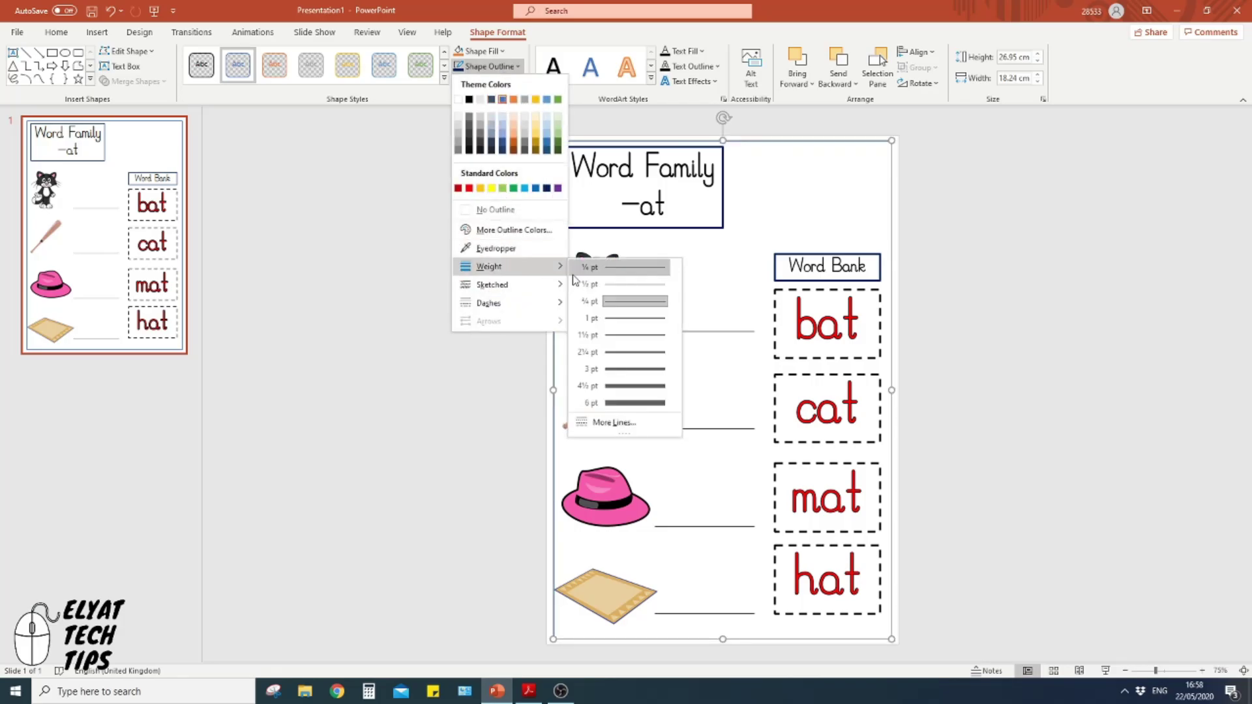
{"action": "left_click", "coordinate": [612, 352]}
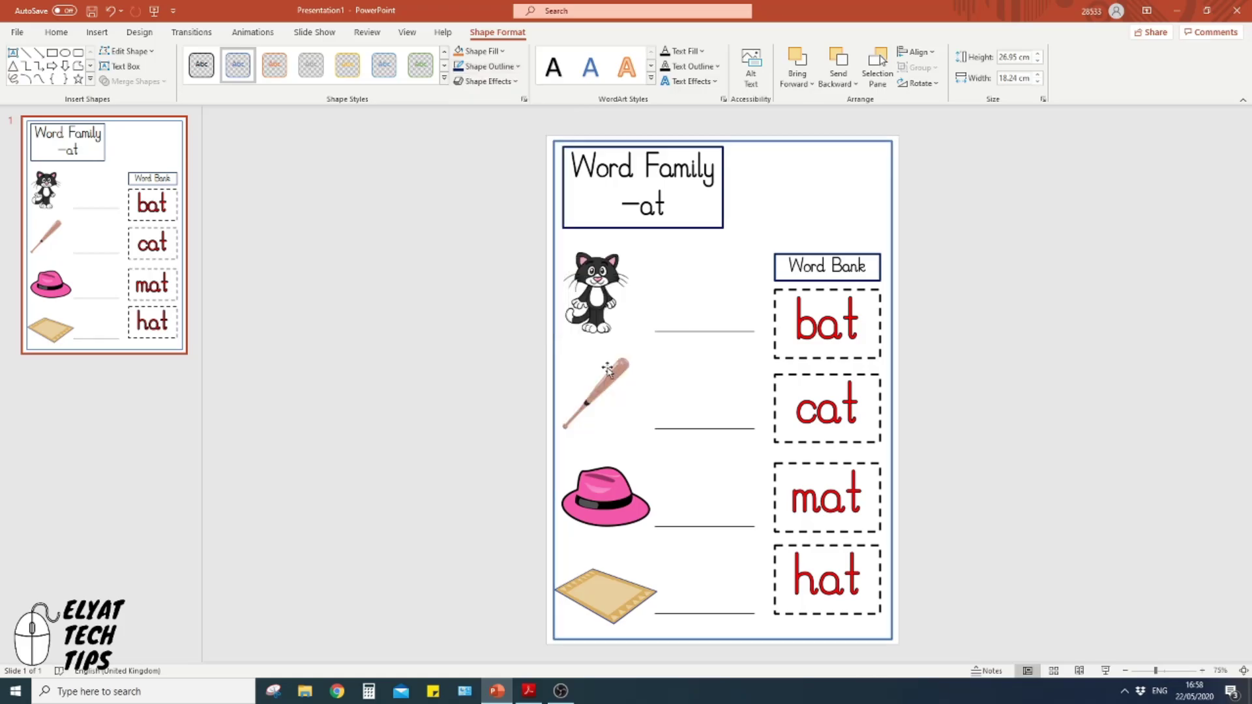
{"action": "left_click_drag", "start_coordinate": [624, 569], "coordinate": [619, 573]}
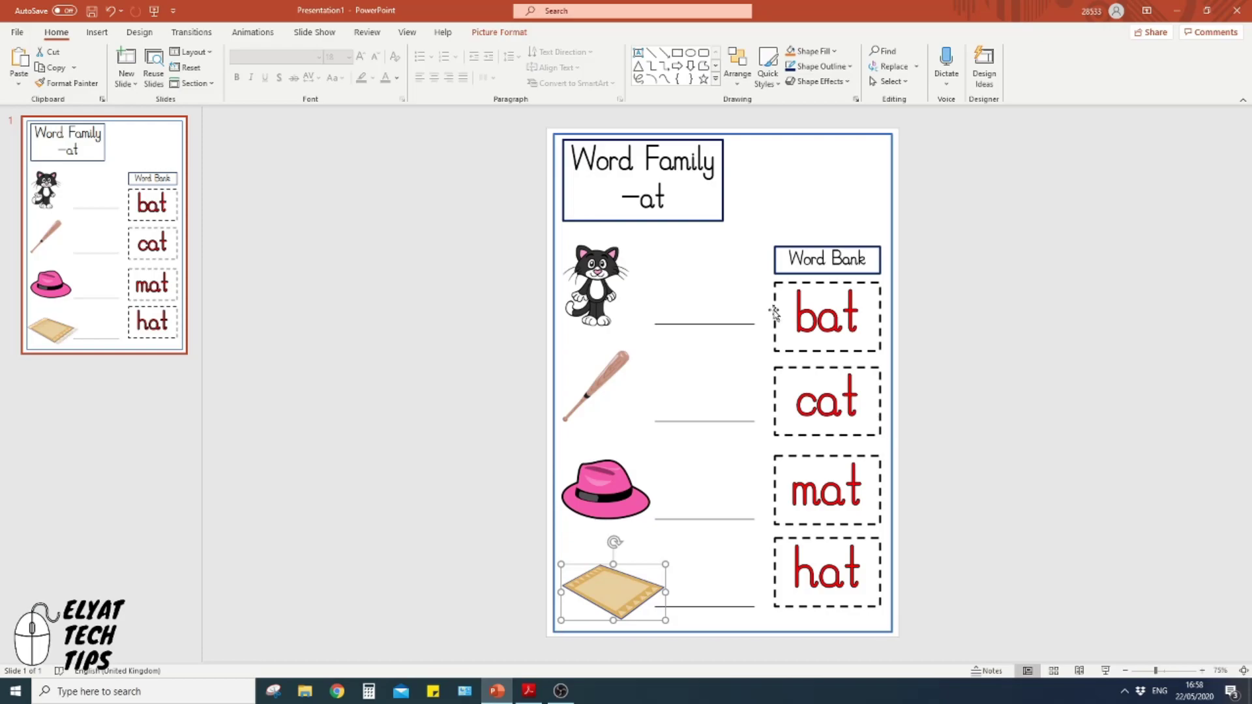
Give the border outline the third hand-sketched wavy style.
{"action": "left_click", "coordinate": [725, 133]}
{"action": "left_click", "coordinate": [504, 31]}
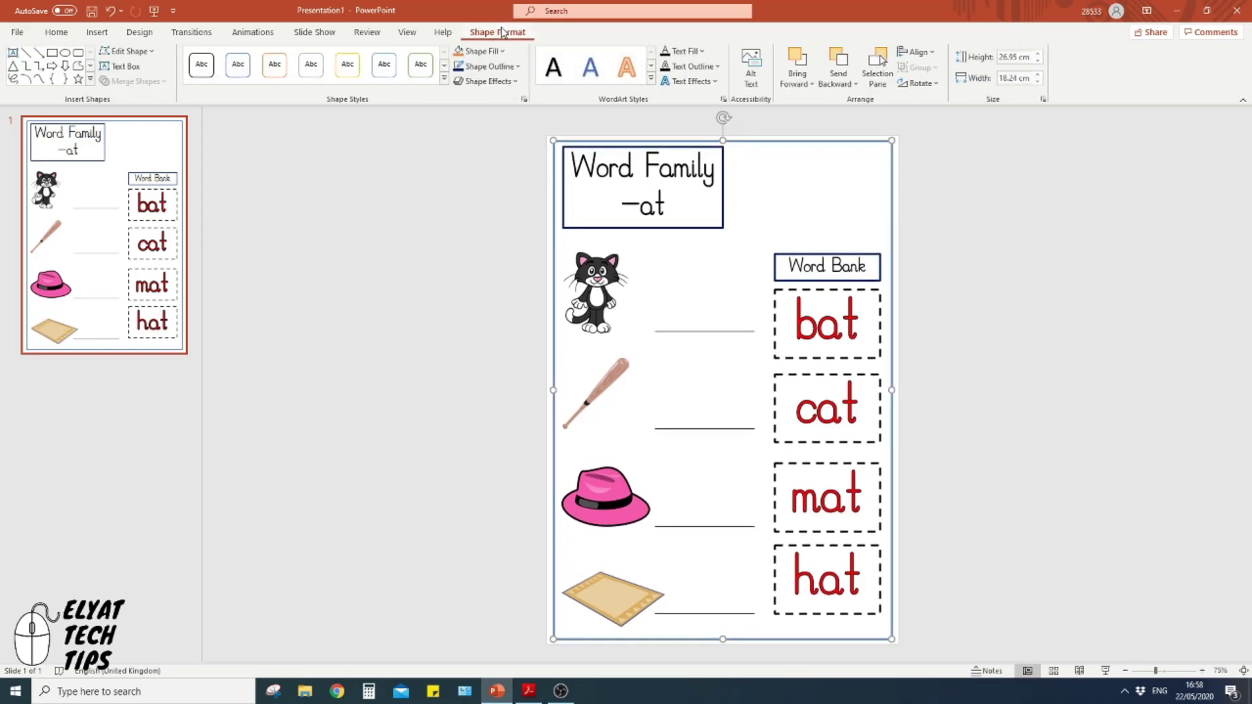
{"action": "left_click", "coordinate": [486, 66]}
{"action": "mouse_move", "coordinate": [547, 287]}
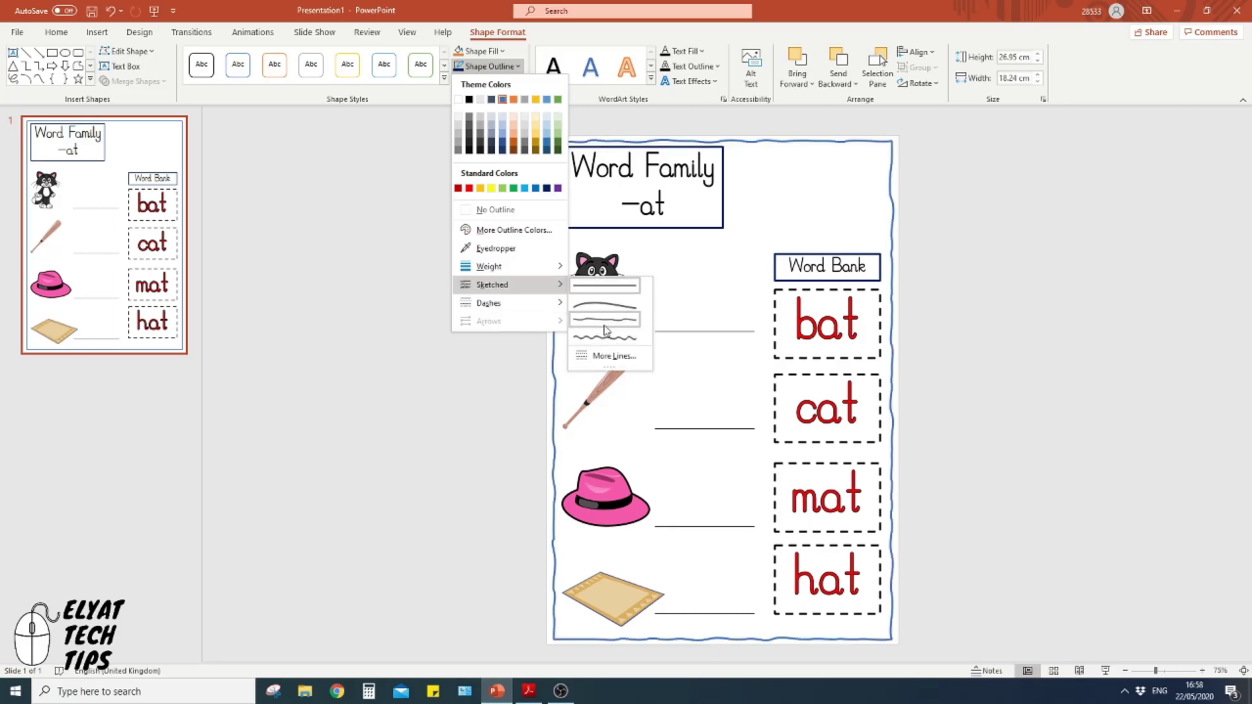
{"action": "left_click", "coordinate": [606, 320]}
{"action": "left_click", "coordinate": [1020, 401]}
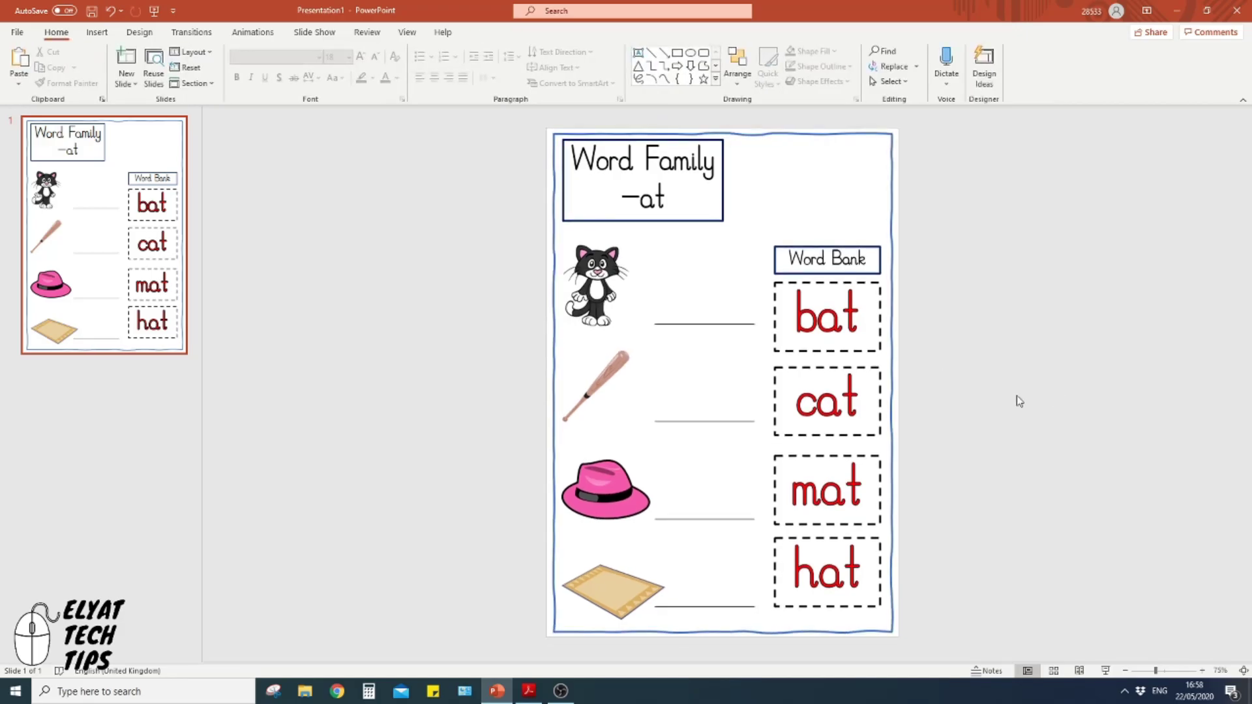